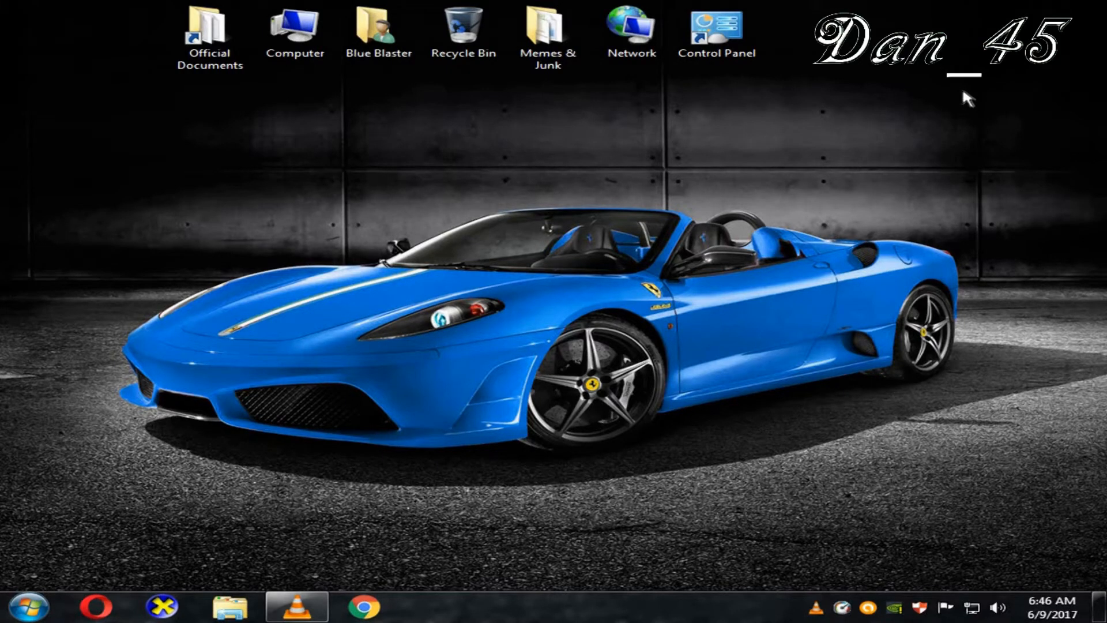
Launch Microsoft Office Excel 2007 and maximize its blank workbook window.
{"action": "key", "text": "super"}
{"action": "type", "text": "excel"}
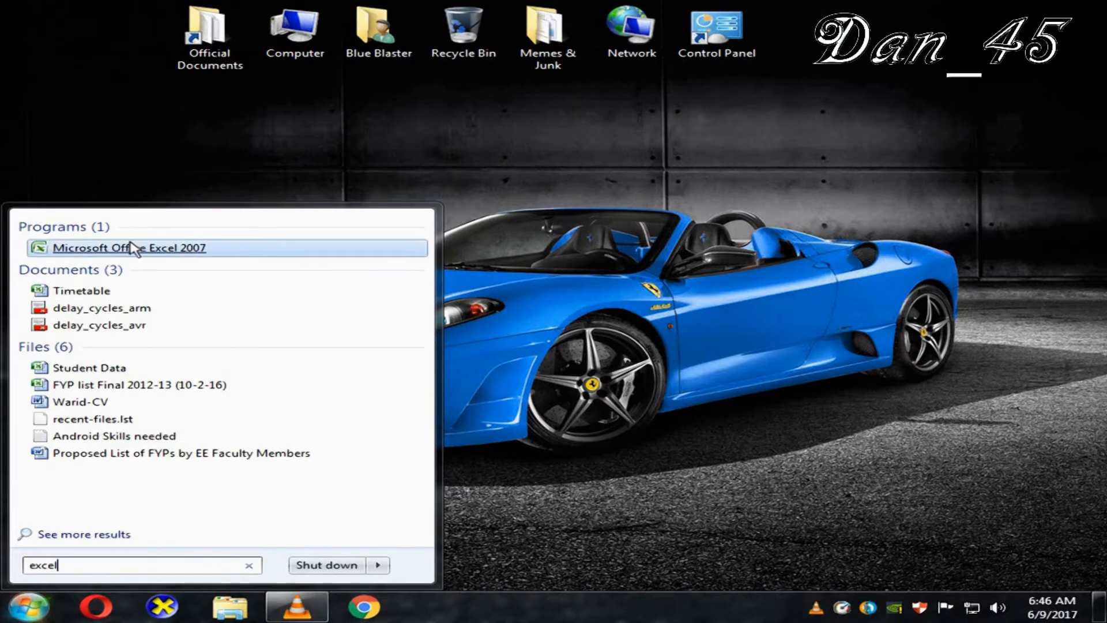
{"action": "left_click", "coordinate": [130, 247]}
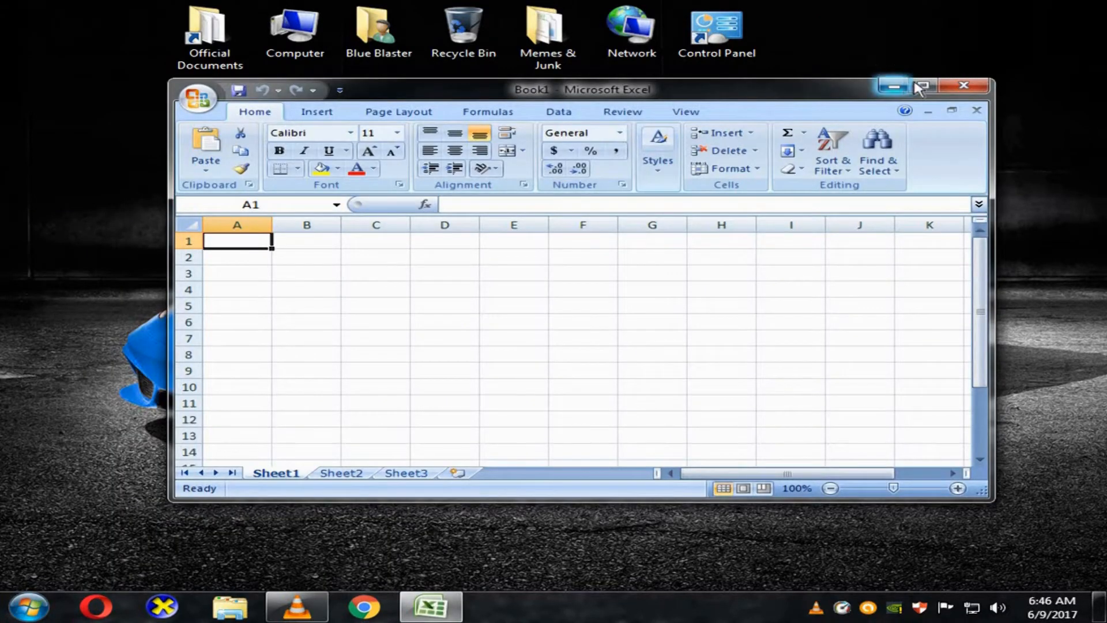
{"action": "left_click", "coordinate": [921, 86]}
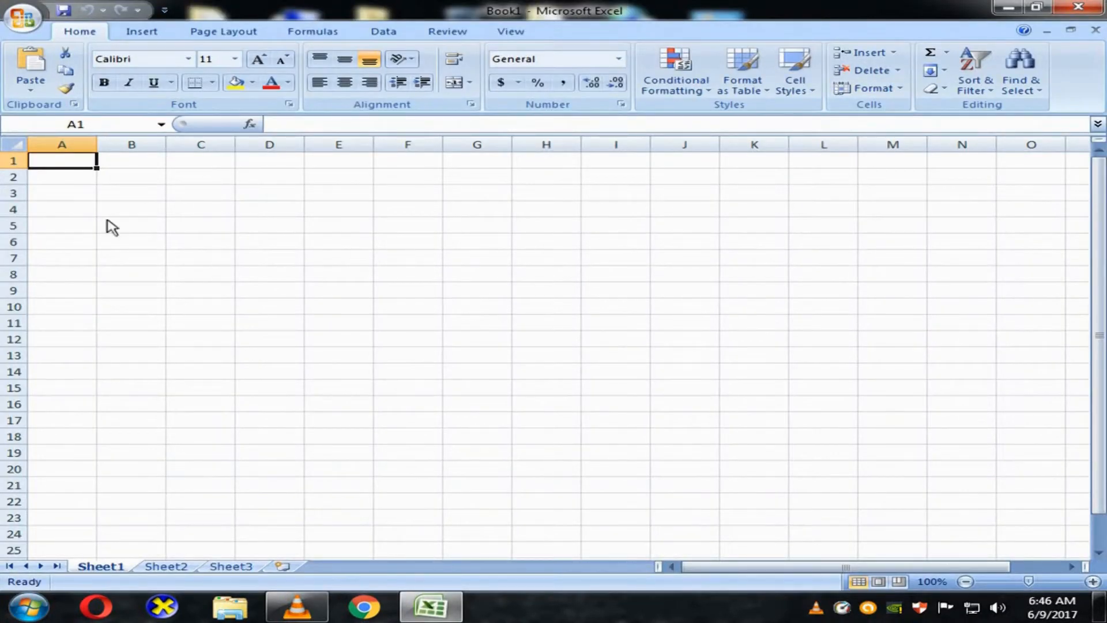
Examine individual cells by selecting them one at a time along row 1 and down column G to G7.
{"action": "left_click", "coordinate": [222, 162]}
{"action": "left_click", "coordinate": [271, 162]}
{"action": "left_click", "coordinate": [343, 162]}
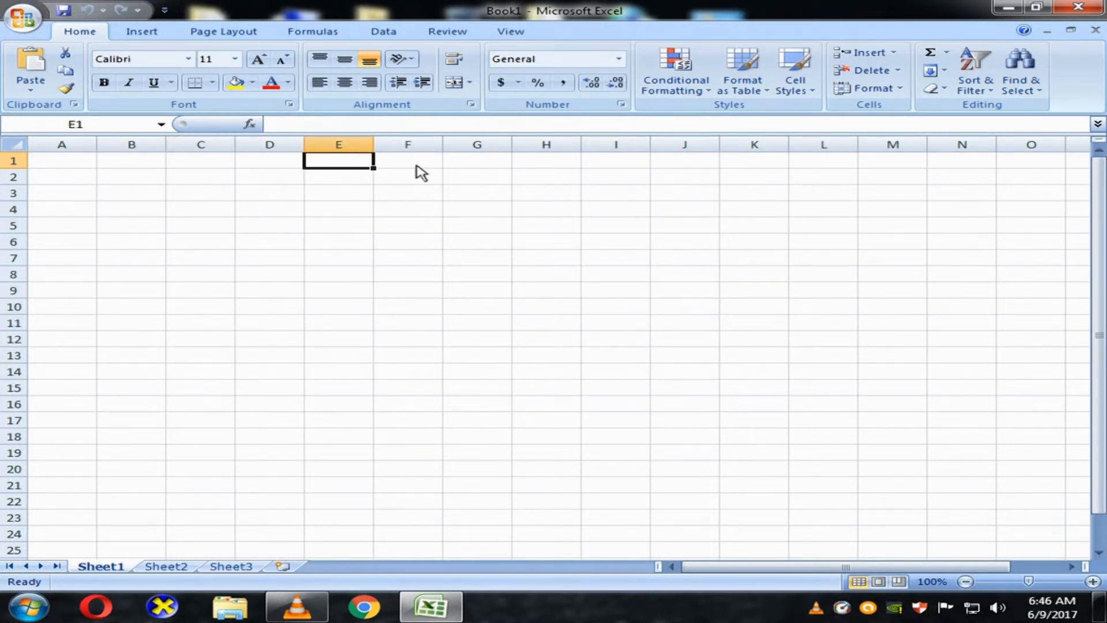
{"action": "left_click", "coordinate": [416, 166]}
{"action": "left_click", "coordinate": [423, 180]}
{"action": "left_click", "coordinate": [470, 181]}
{"action": "left_click", "coordinate": [474, 196]}
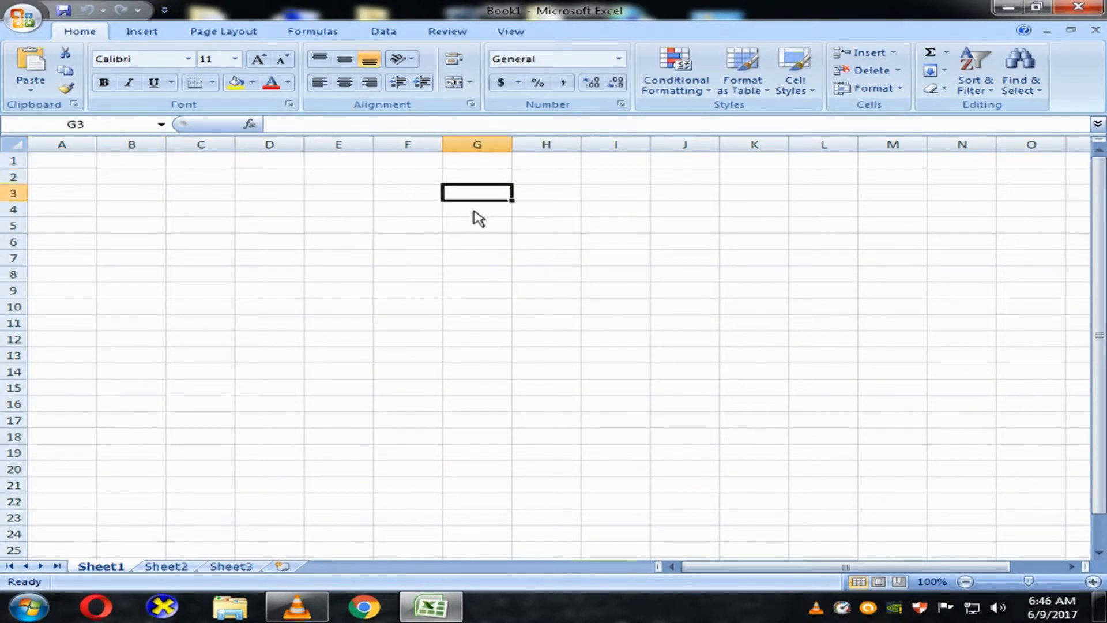
{"action": "left_click", "coordinate": [474, 212]}
{"action": "left_click", "coordinate": [473, 226]}
{"action": "left_click", "coordinate": [472, 242]}
{"action": "left_click", "coordinate": [479, 256]}
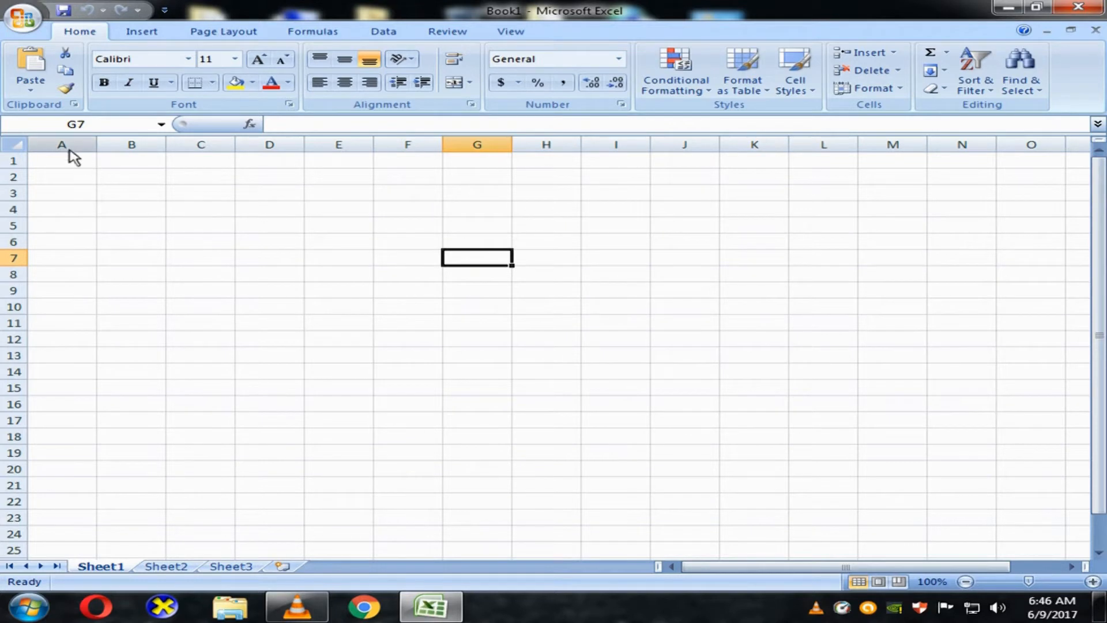
Select whole columns one at a time, from column A through column F.
{"action": "left_click", "coordinate": [65, 145]}
{"action": "left_click", "coordinate": [133, 145]}
{"action": "left_click", "coordinate": [225, 145]}
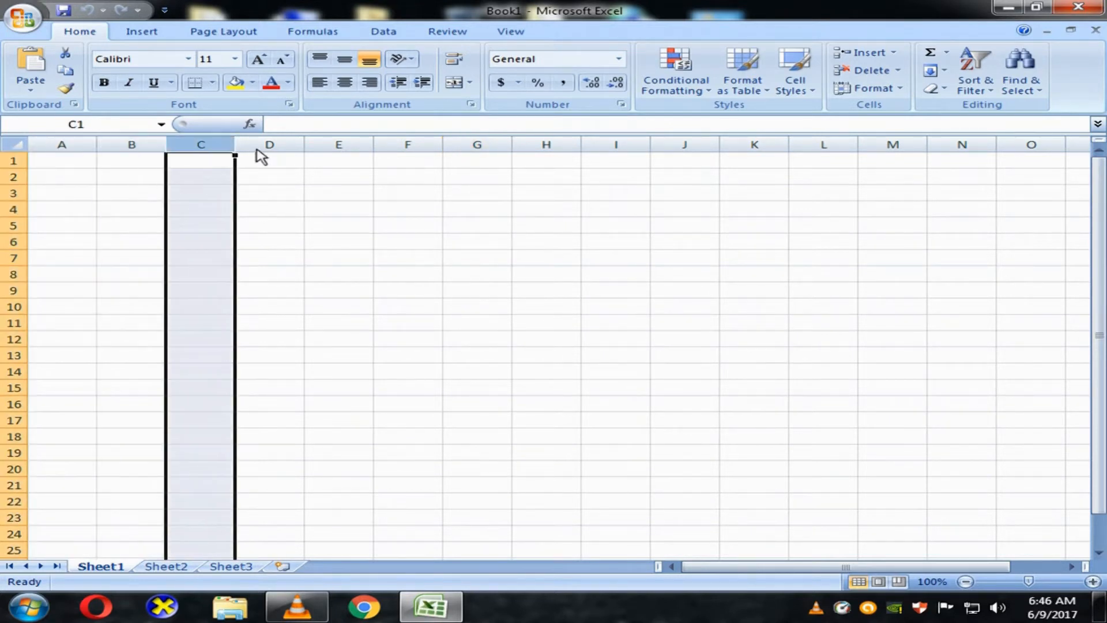
{"action": "left_click", "coordinate": [269, 145]}
{"action": "left_click", "coordinate": [339, 145]}
{"action": "left_click", "coordinate": [408, 145]}
Select whole rows one at a time, including rows 1, 2, 3 and 6.
{"action": "left_click", "coordinate": [12, 161]}
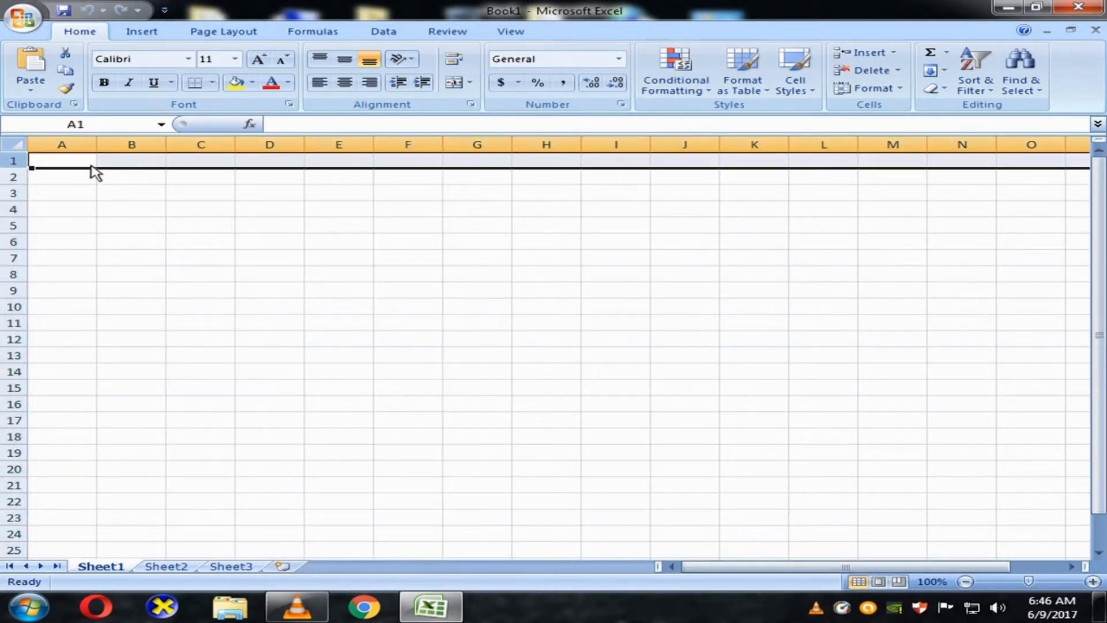
{"action": "left_click", "coordinate": [13, 178]}
{"action": "left_click", "coordinate": [14, 194]}
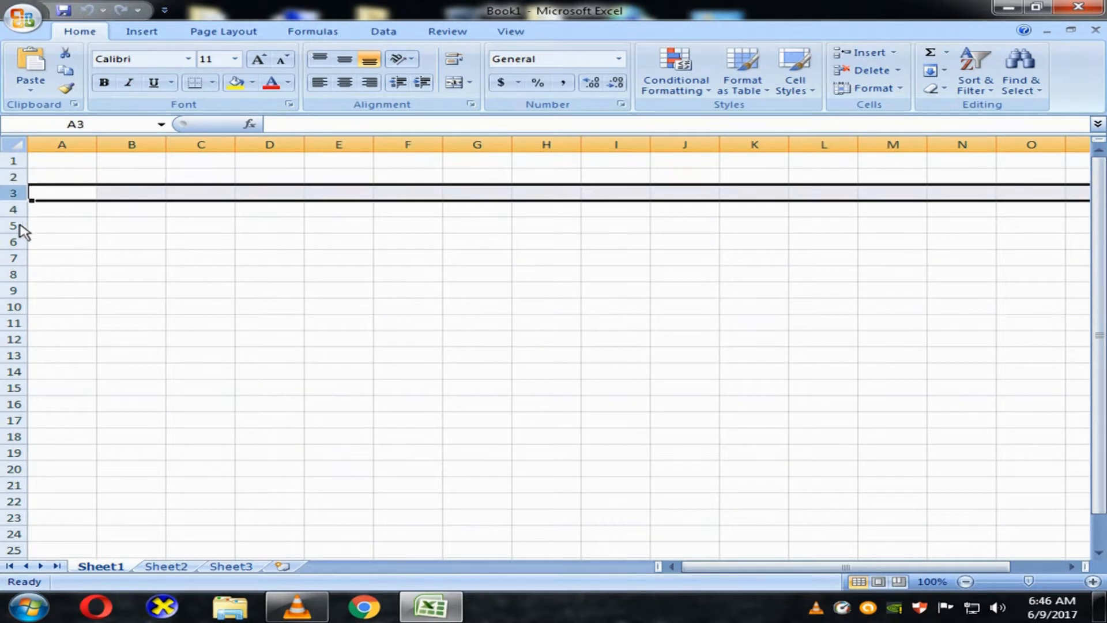
{"action": "left_click", "coordinate": [13, 241]}
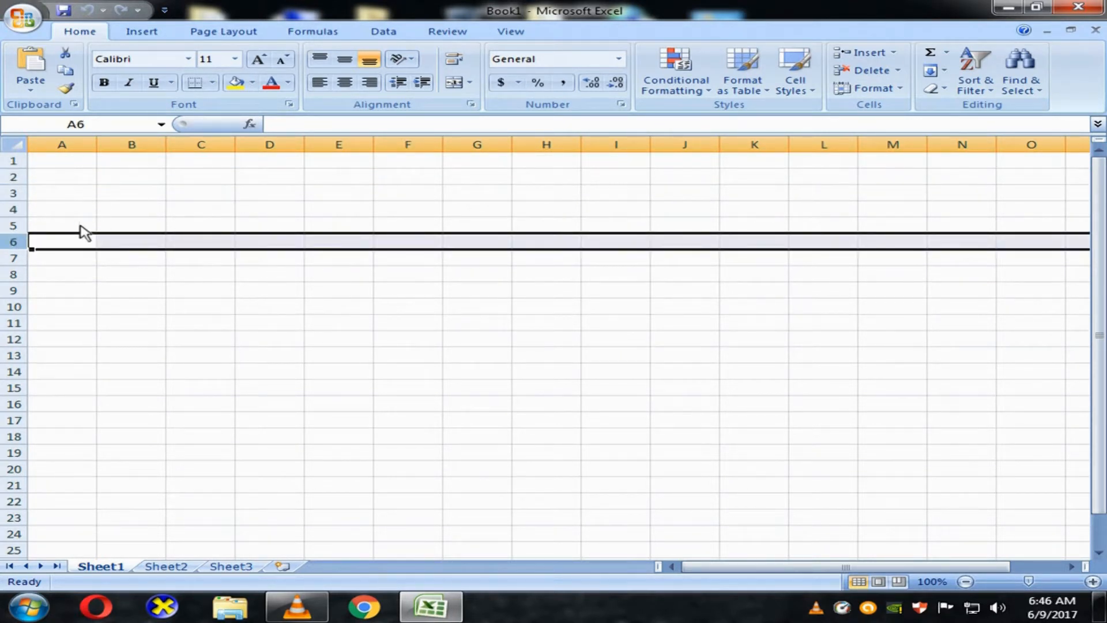
Check the cell references of A1 and B1 in the Name Box by selecting each cell.
{"action": "left_click", "coordinate": [79, 166]}
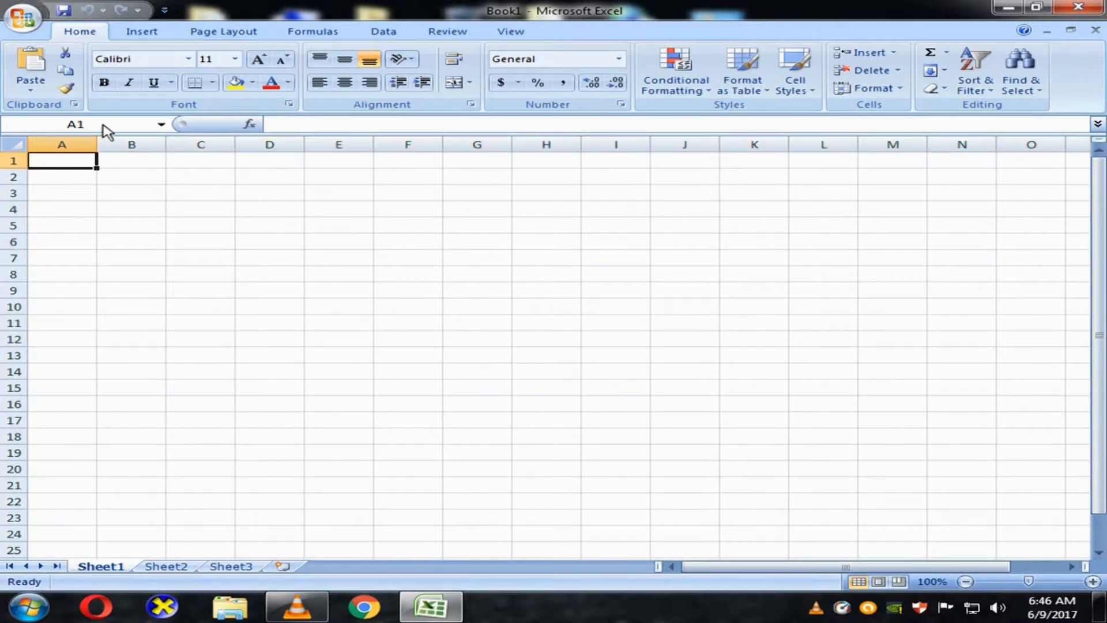
{"action": "left_click", "coordinate": [60, 125]}
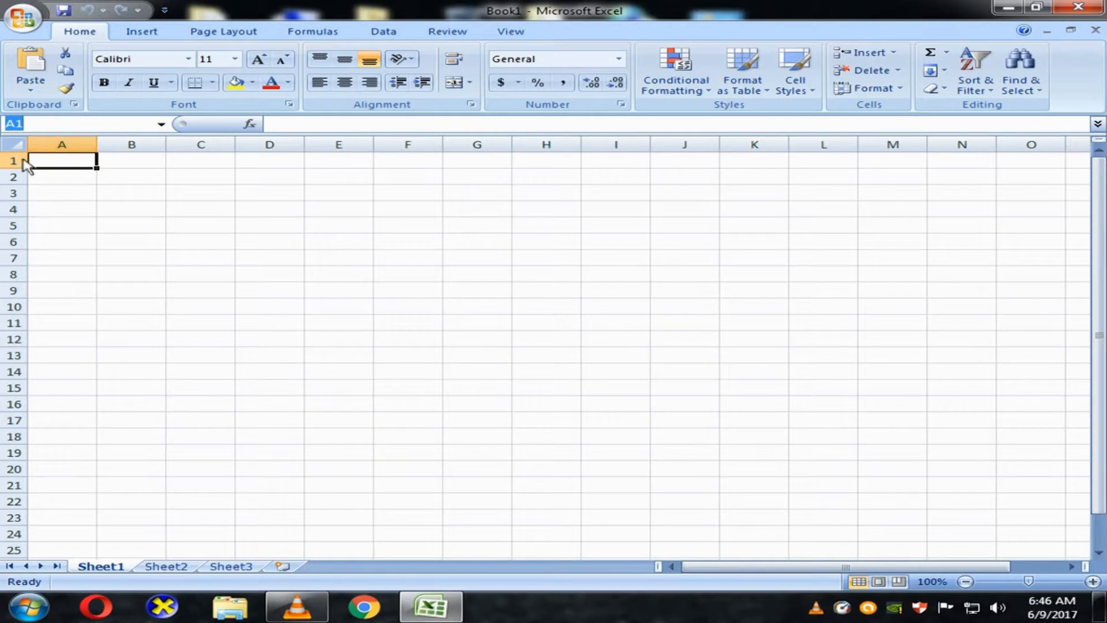
{"action": "left_click", "coordinate": [119, 169]}
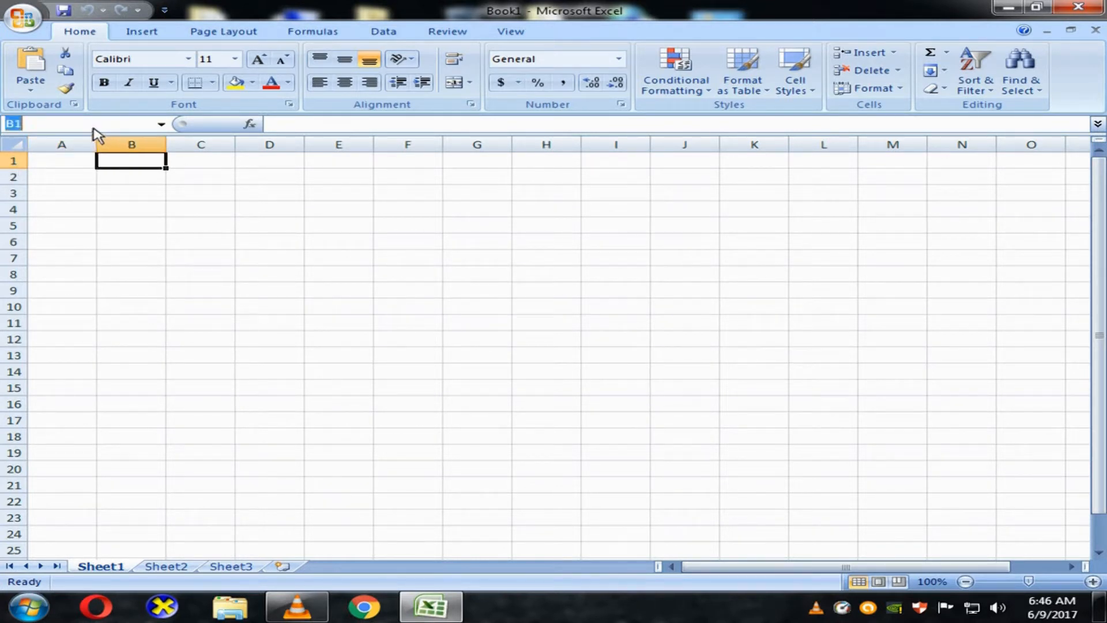
{"action": "left_click", "coordinate": [123, 178]}
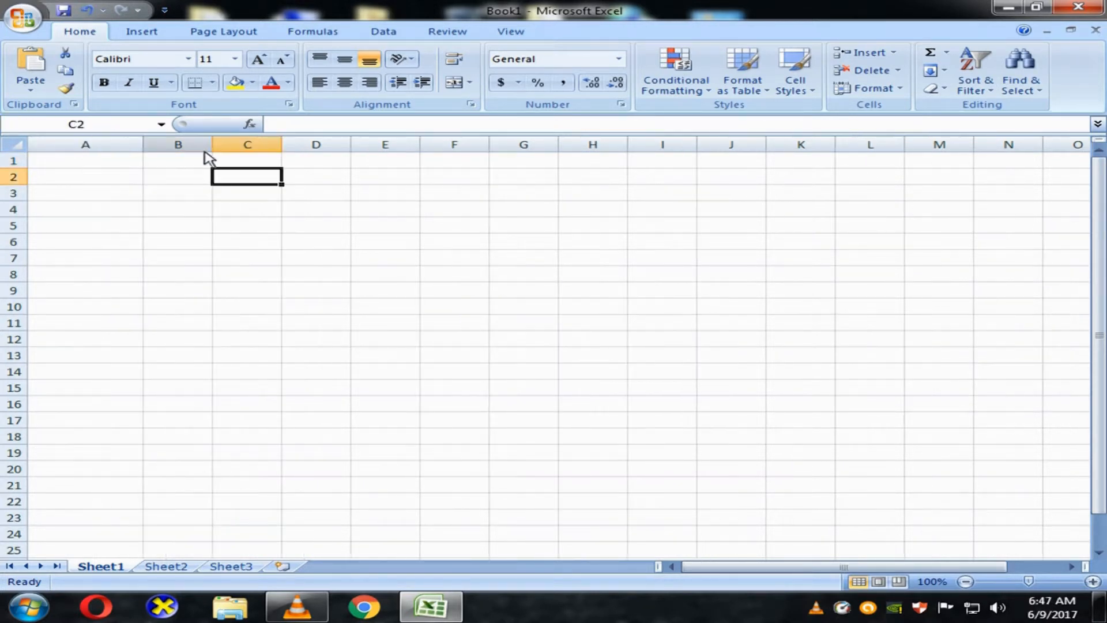
Widen columns B, C and D to roughly the width of column A, and increase the heights of rows 1 and 2.
{"action": "left_click_drag", "start_coordinate": [213, 153], "coordinate": [266, 151]}
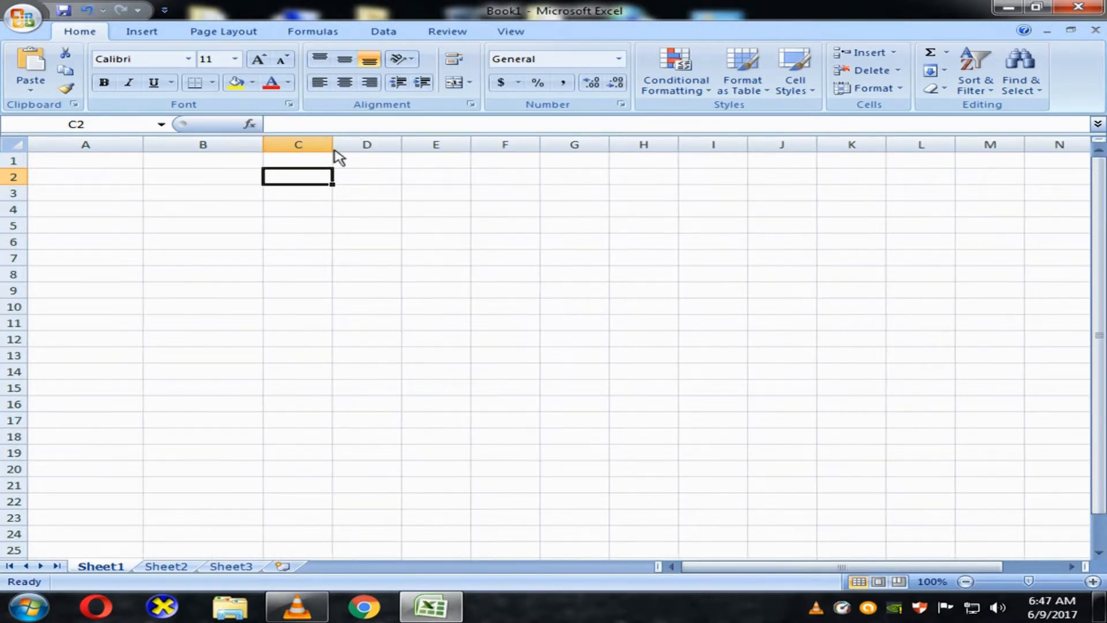
{"action": "left_click_drag", "start_coordinate": [333, 152], "coordinate": [383, 155]}
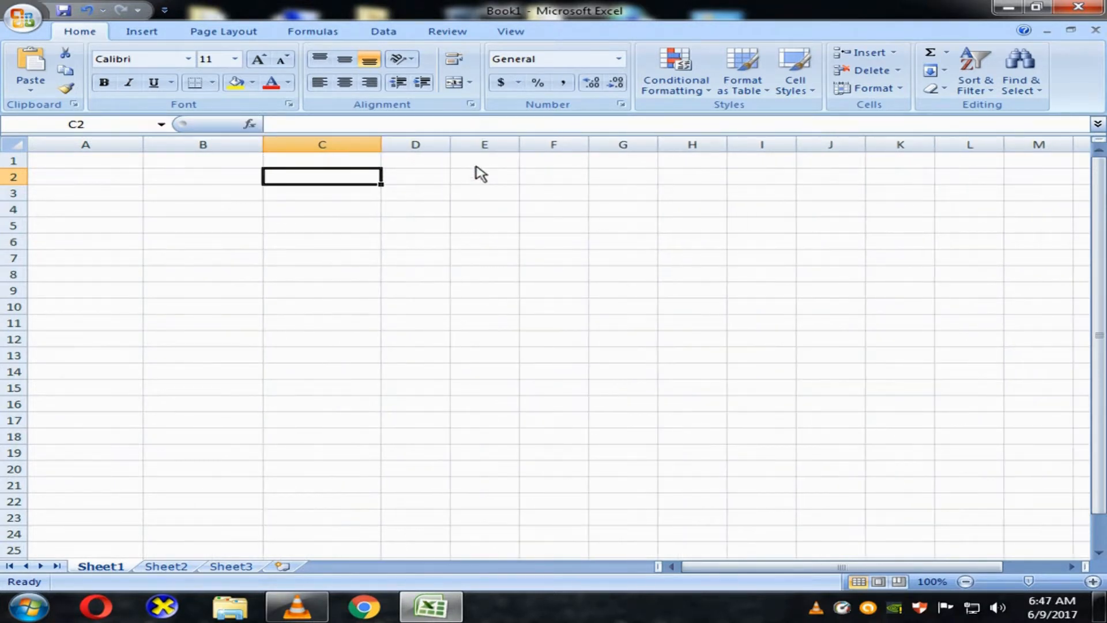
{"action": "left_click_drag", "start_coordinate": [451, 153], "coordinate": [496, 152]}
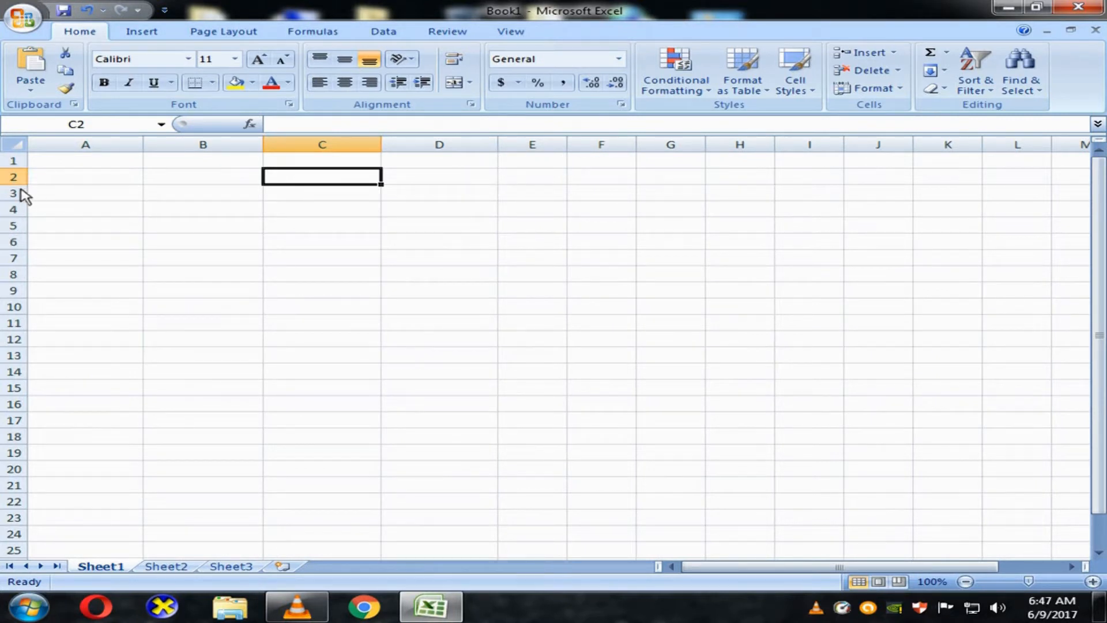
{"action": "left_click_drag", "start_coordinate": [20, 169], "coordinate": [21, 206]}
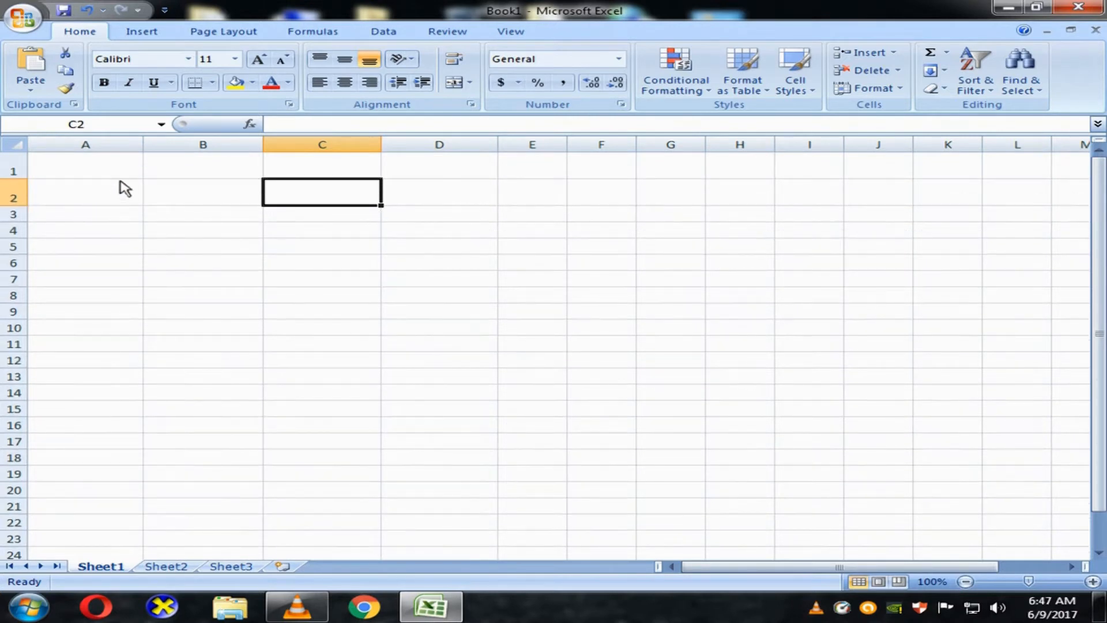
Enter "some text" in cell B1, replace it with 242, and clear the cell.
{"action": "left_click", "coordinate": [195, 171]}
{"action": "type", "text": "some text"}
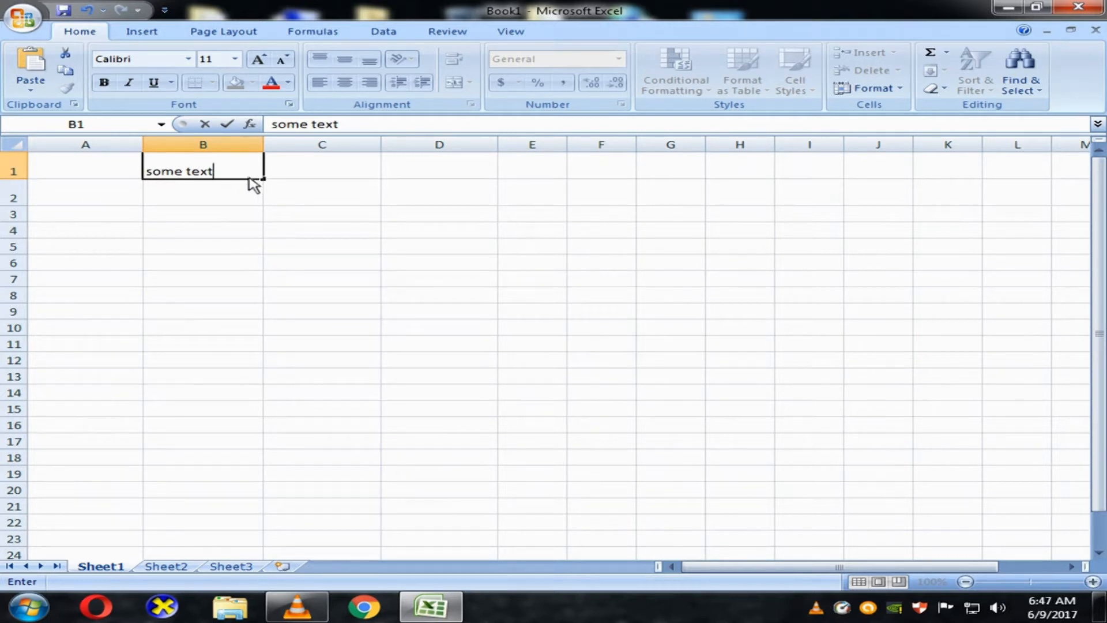
{"action": "left_click_drag", "start_coordinate": [242, 176], "coordinate": [136, 181]}
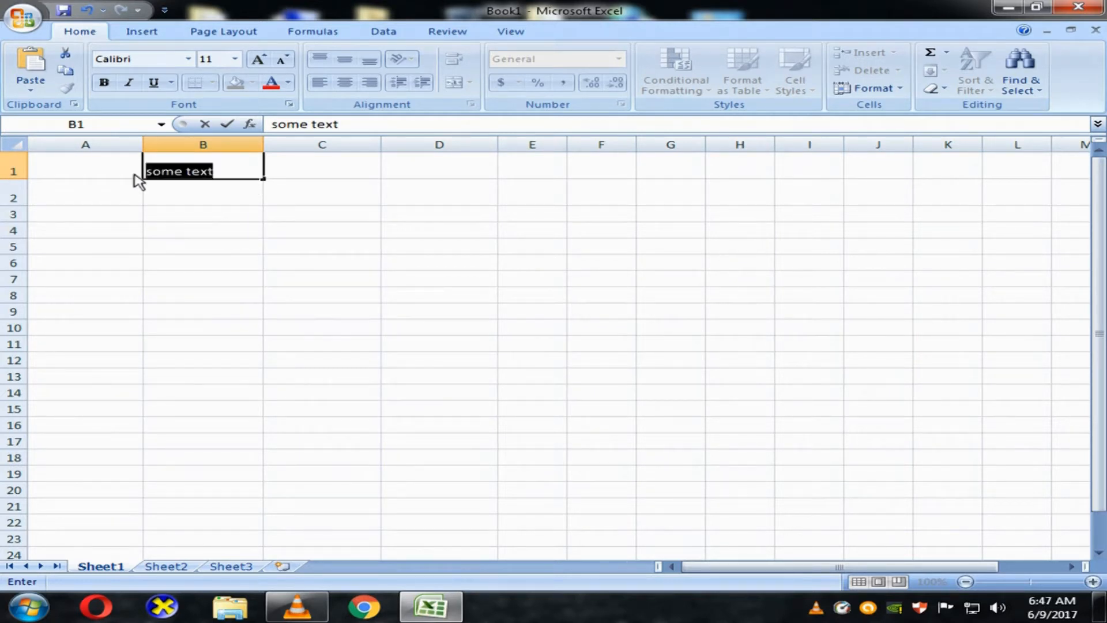
{"action": "type", "text": "242"}
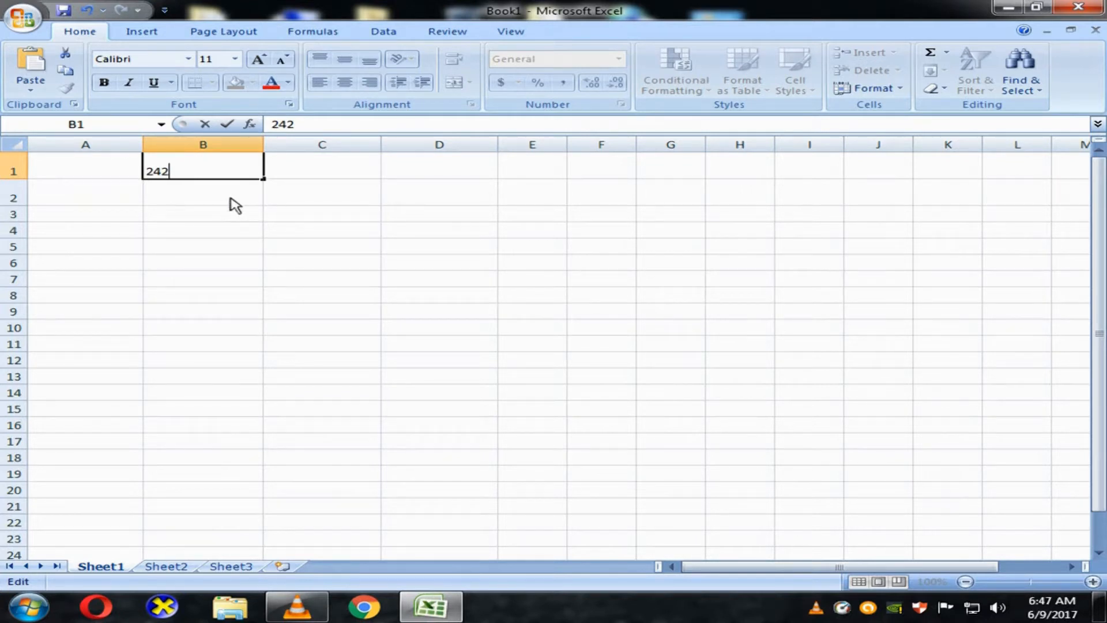
{"action": "key", "text": "Return"}
{"action": "left_click", "coordinate": [234, 175]}
{"action": "key", "text": "Delete"}
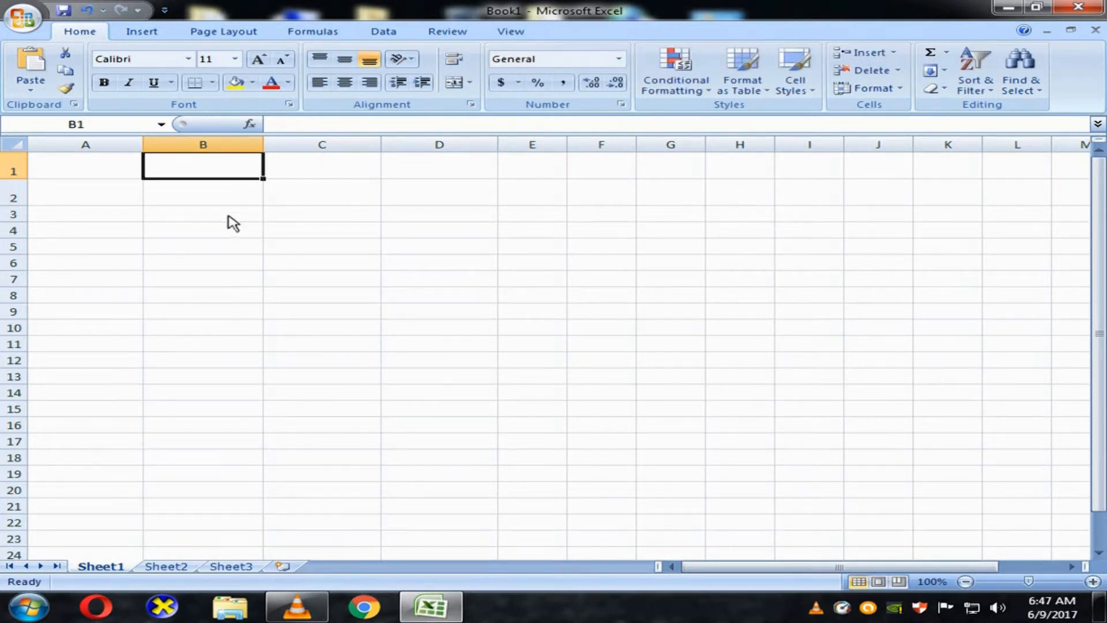
Look through the available fonts and font sizes for cell B1 without changing either.
{"action": "left_click", "coordinate": [188, 59]}
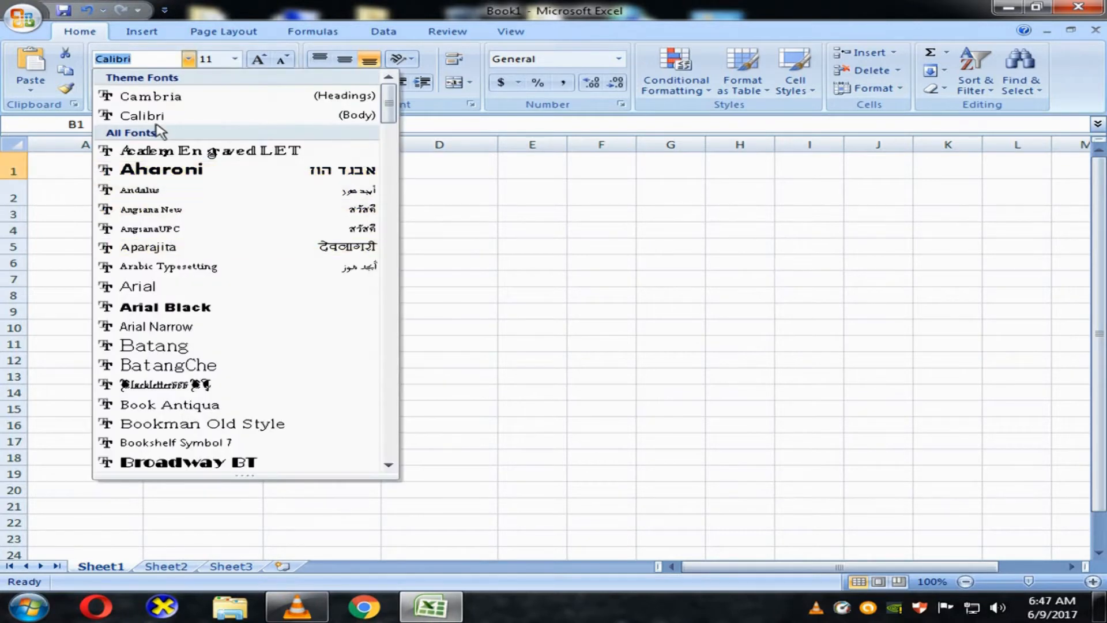
{"action": "left_click", "coordinate": [188, 59]}
{"action": "left_click", "coordinate": [234, 58]}
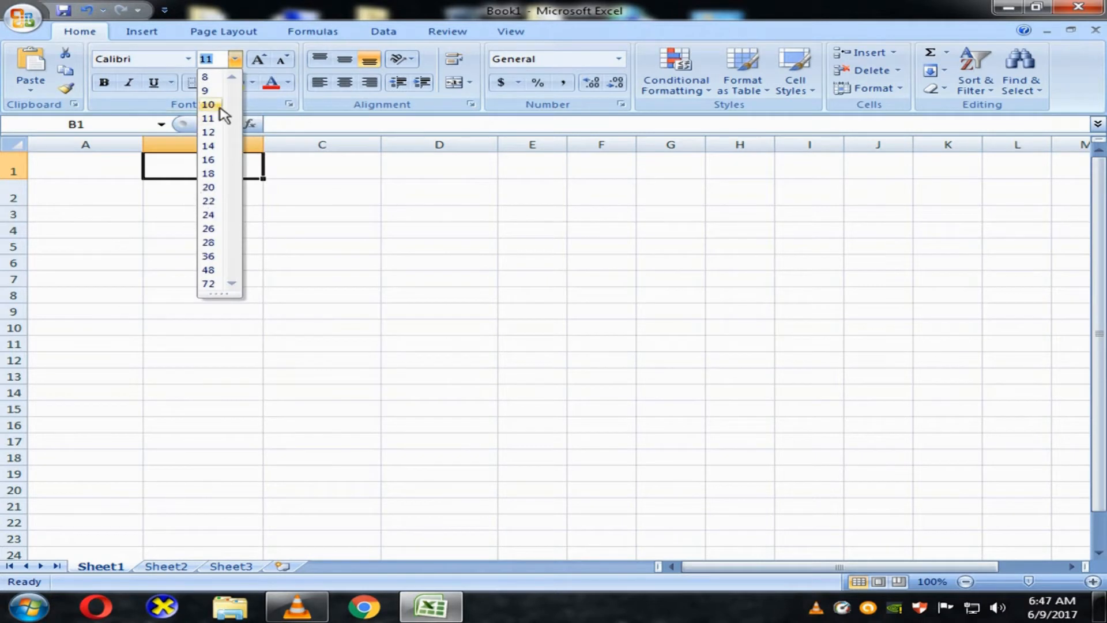
{"action": "left_click", "coordinate": [235, 59]}
Merge and center cells B2 and C2.
{"action": "left_click", "coordinate": [242, 190]}
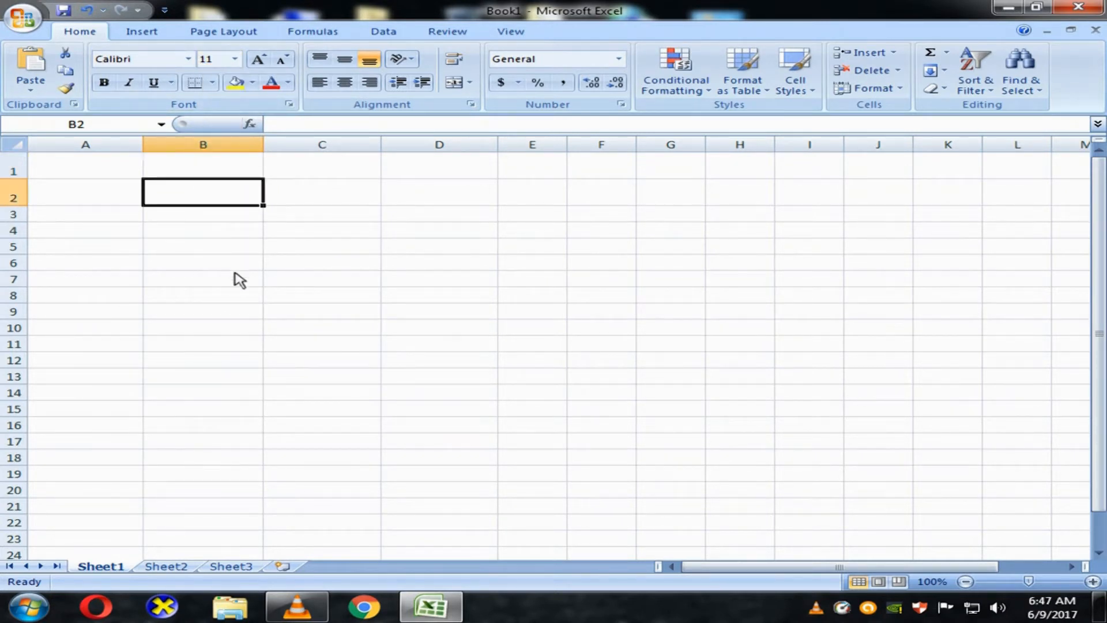
{"action": "left_click", "coordinate": [268, 202]}
{"action": "left_click", "coordinate": [231, 201]}
{"action": "left_click", "coordinate": [275, 201]}
{"action": "left_click_drag", "start_coordinate": [188, 206], "coordinate": [301, 201]}
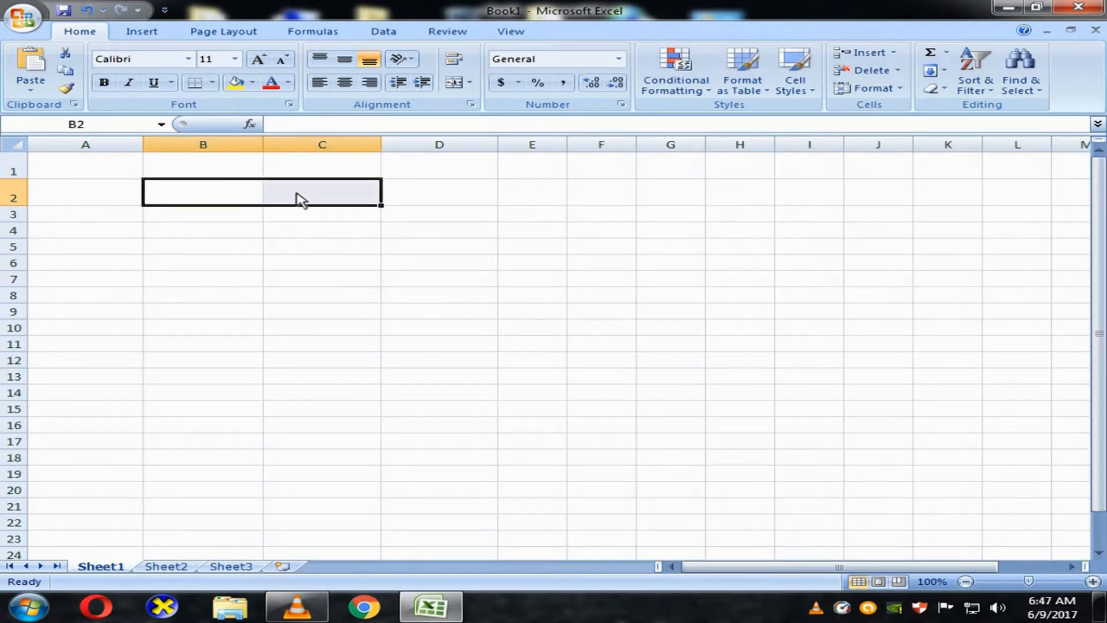
{"action": "left_click", "coordinate": [455, 84]}
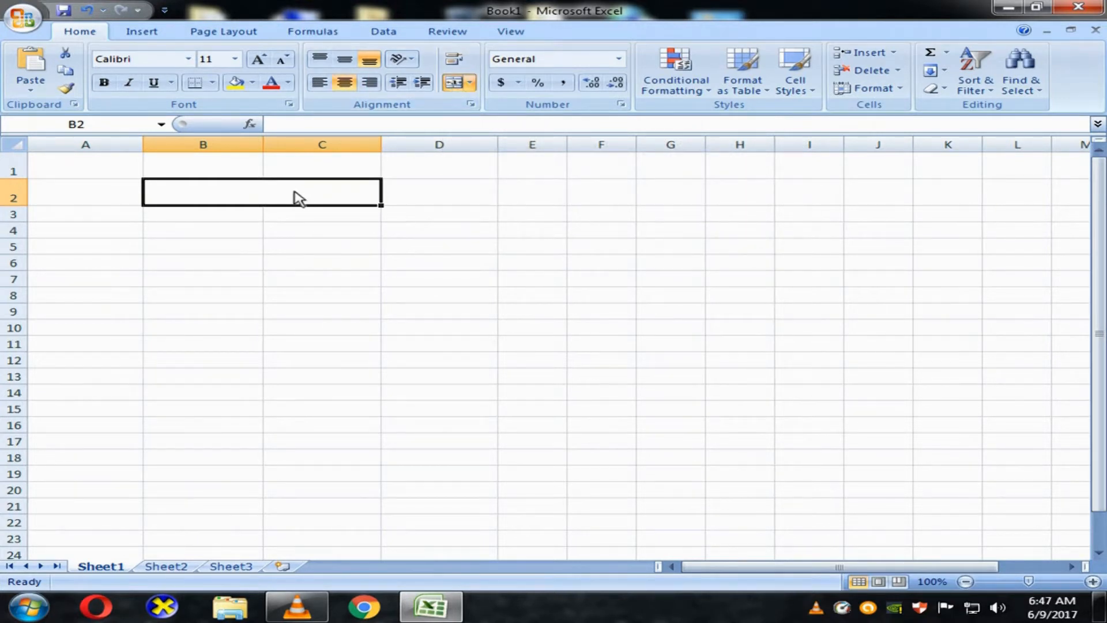
Unmerge the merged cell B2:C2 back into separate cells.
{"action": "left_click", "coordinate": [130, 198]}
{"action": "left_click", "coordinate": [207, 195]}
{"action": "left_click", "coordinate": [470, 84]}
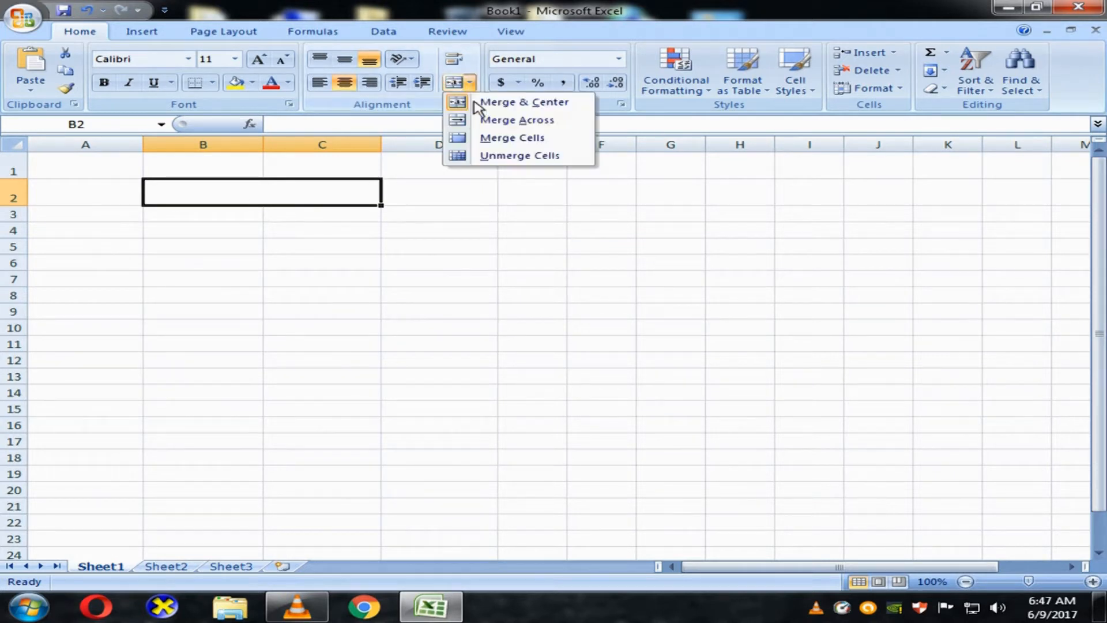
{"action": "left_click", "coordinate": [486, 157]}
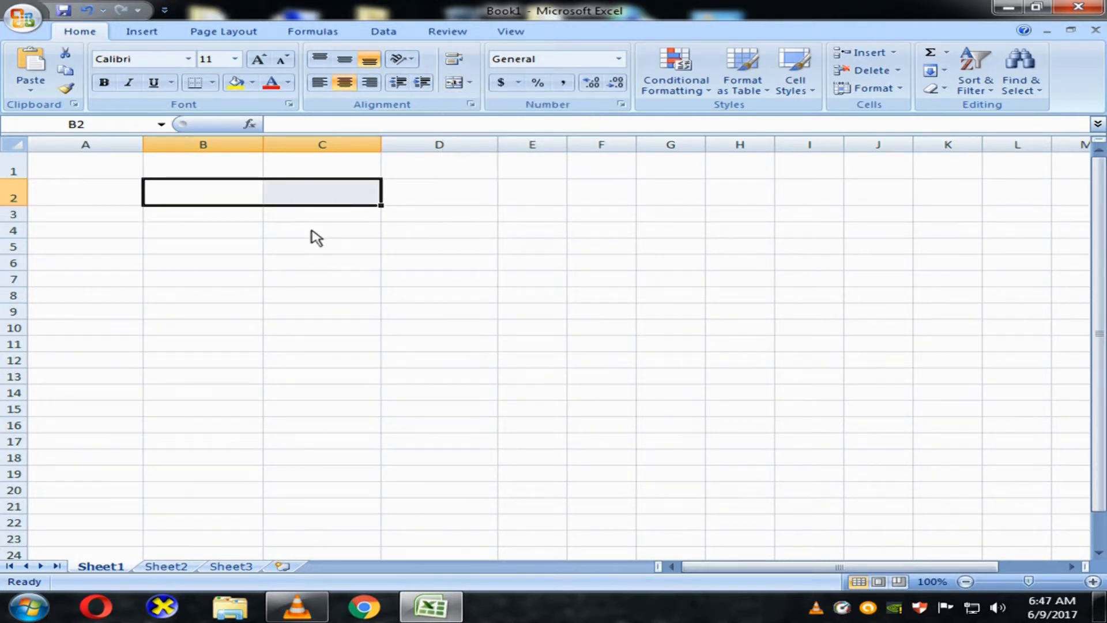
Merge and center the block B2:D8, and unmerge it again.
{"action": "left_click", "coordinate": [304, 234]}
{"action": "left_click_drag", "start_coordinate": [202, 193], "coordinate": [454, 304]}
{"action": "left_click", "coordinate": [456, 84]}
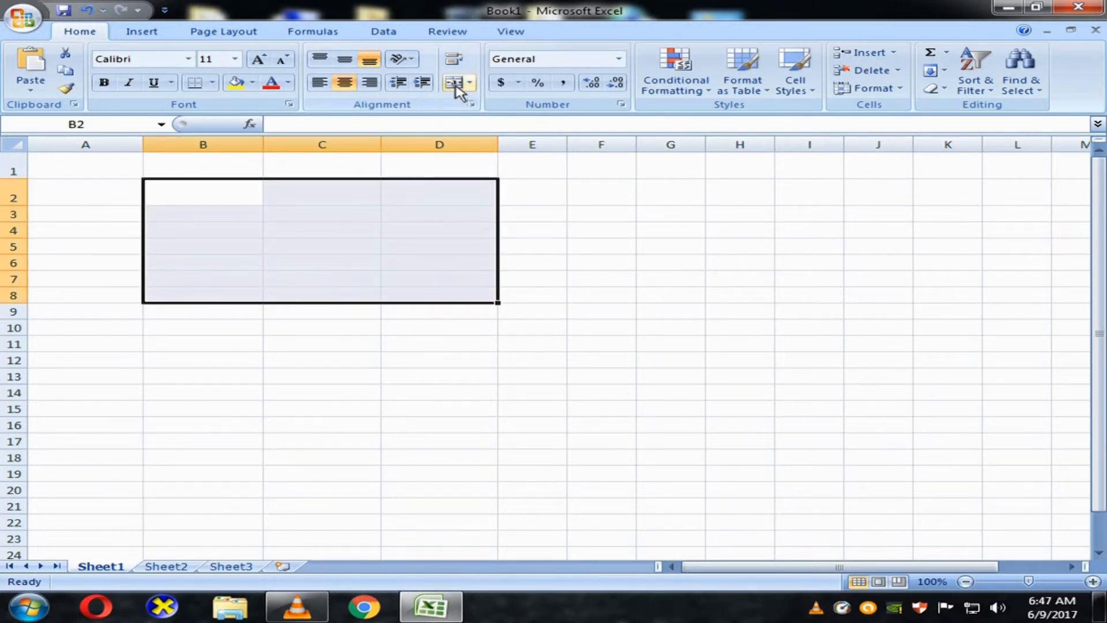
{"action": "left_click", "coordinate": [455, 85]}
{"action": "left_click", "coordinate": [311, 231]}
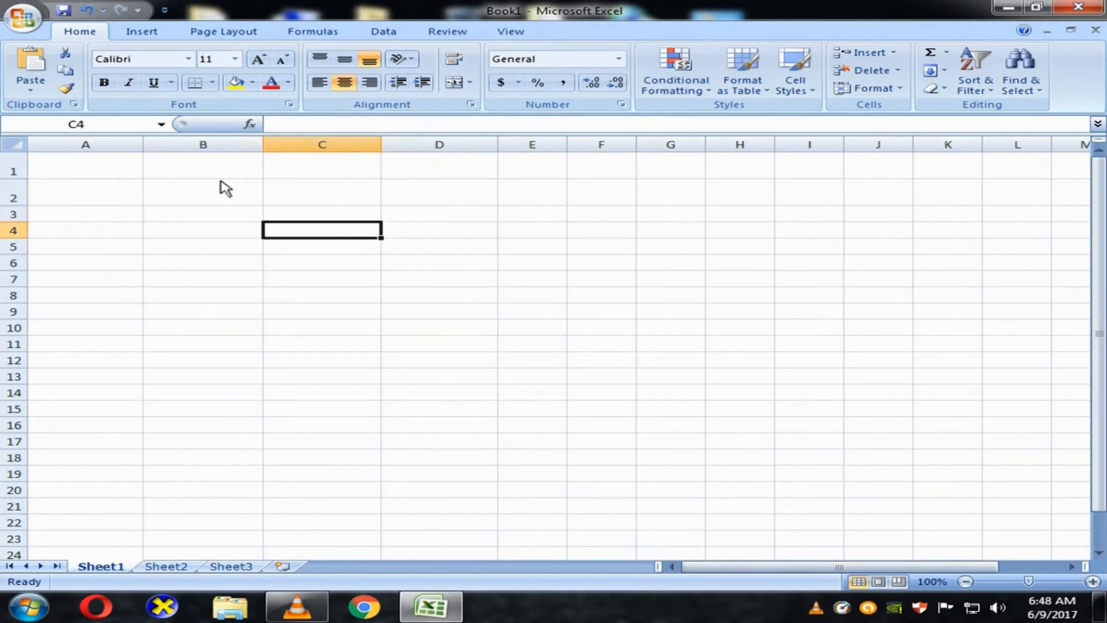
Enter "some text" in cell B2 and fill it down column B to B12.
{"action": "left_click", "coordinate": [196, 202]}
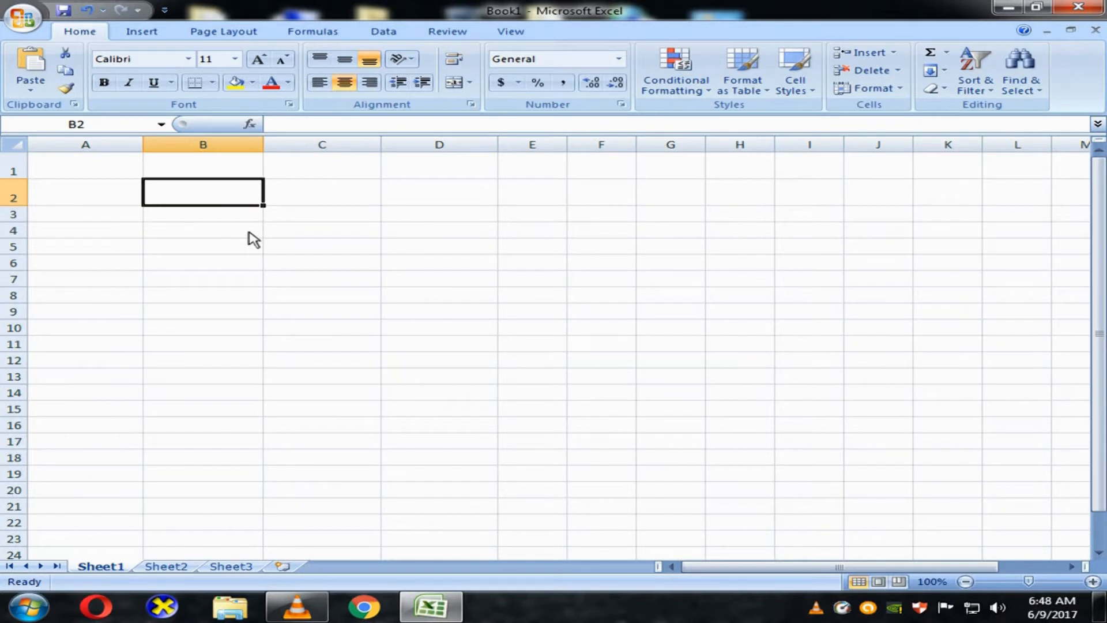
{"action": "type", "text": "some"}
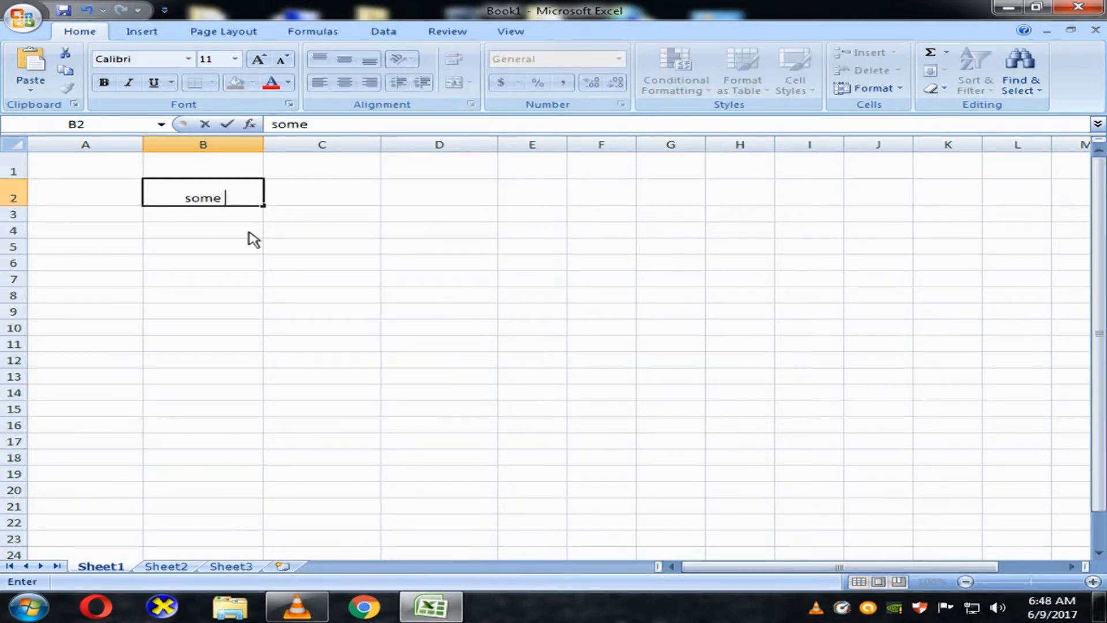
{"action": "type", "text": " text"}
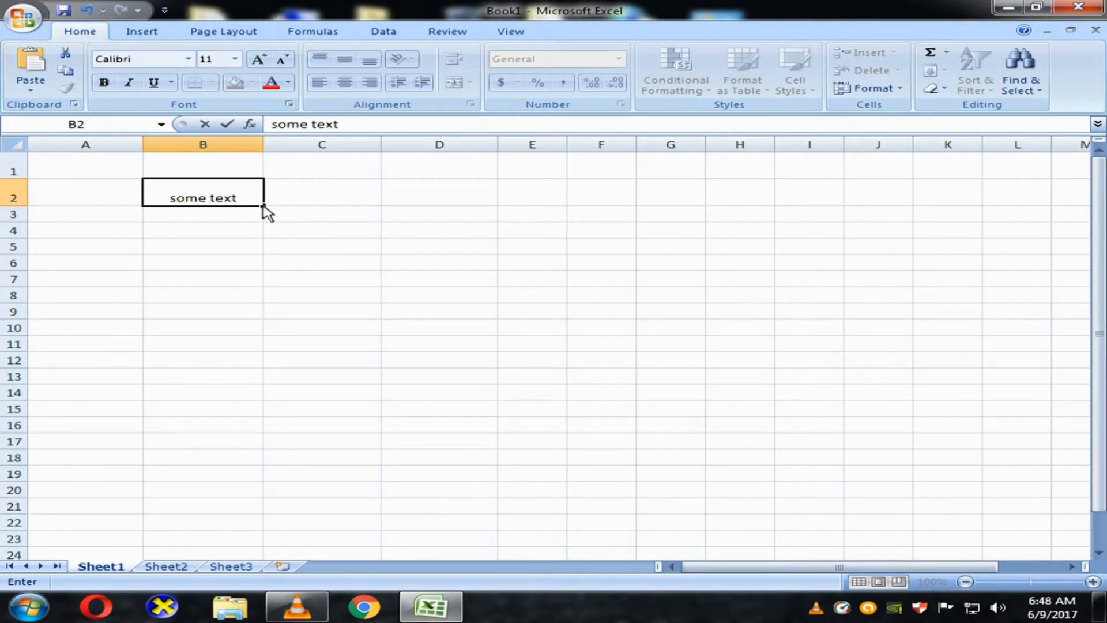
{"action": "left_click_drag", "start_coordinate": [263, 205], "coordinate": [266, 369]}
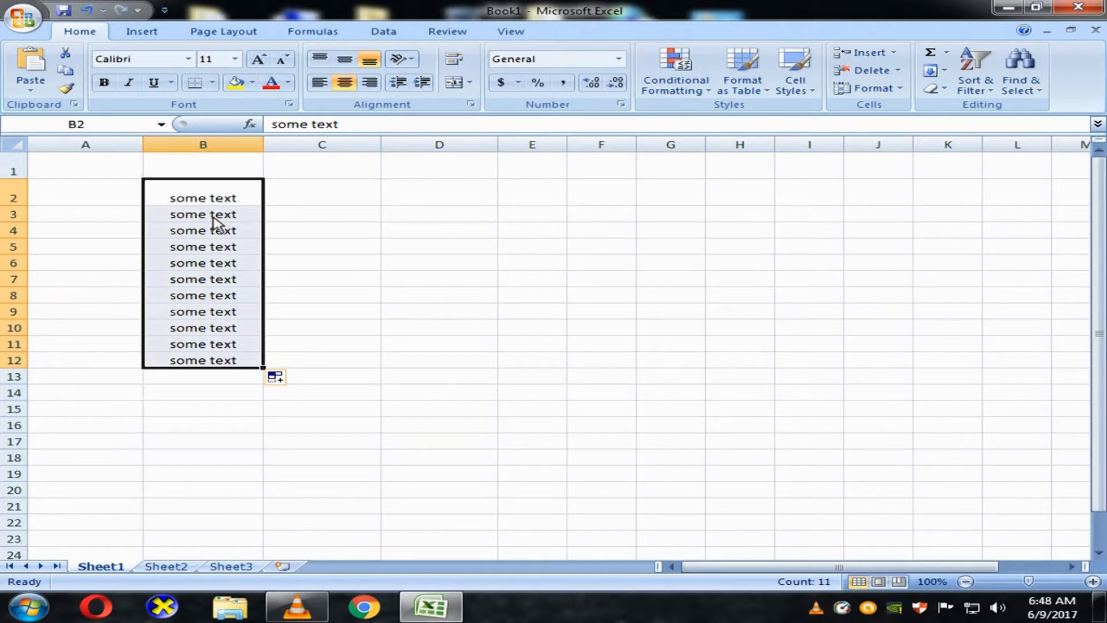
Replace the column fill with a fill of "some text" from B2 across the block B2:D10, and undo that fill.
{"action": "key", "text": "ctrl+z"}
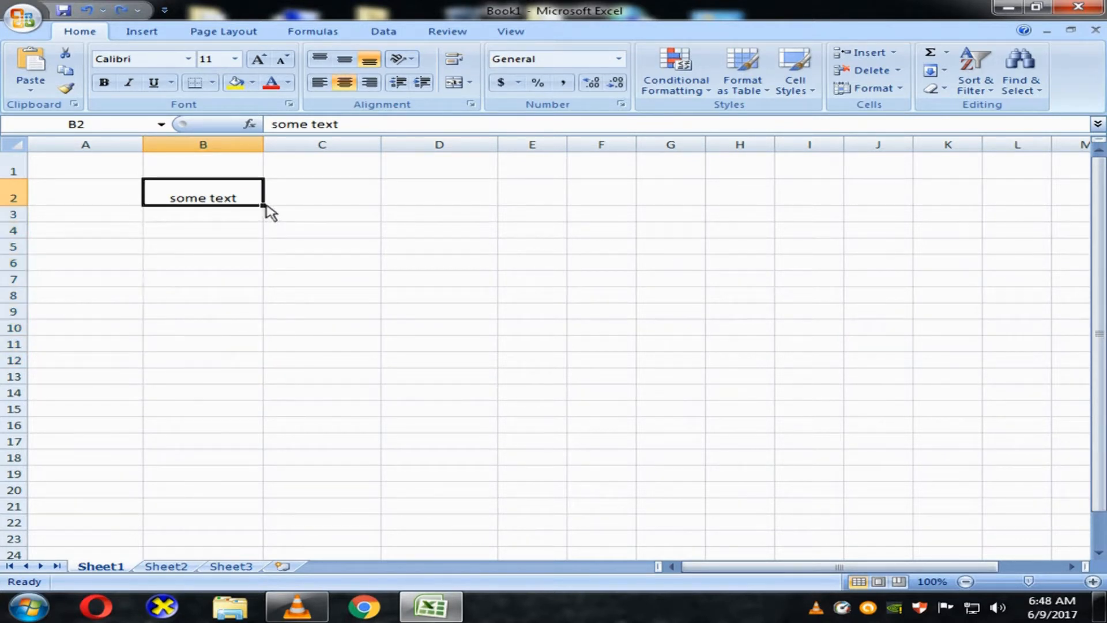
{"action": "key", "text": "ctrl"}
{"action": "left_click_drag", "start_coordinate": [263, 205], "coordinate": [497, 337]}
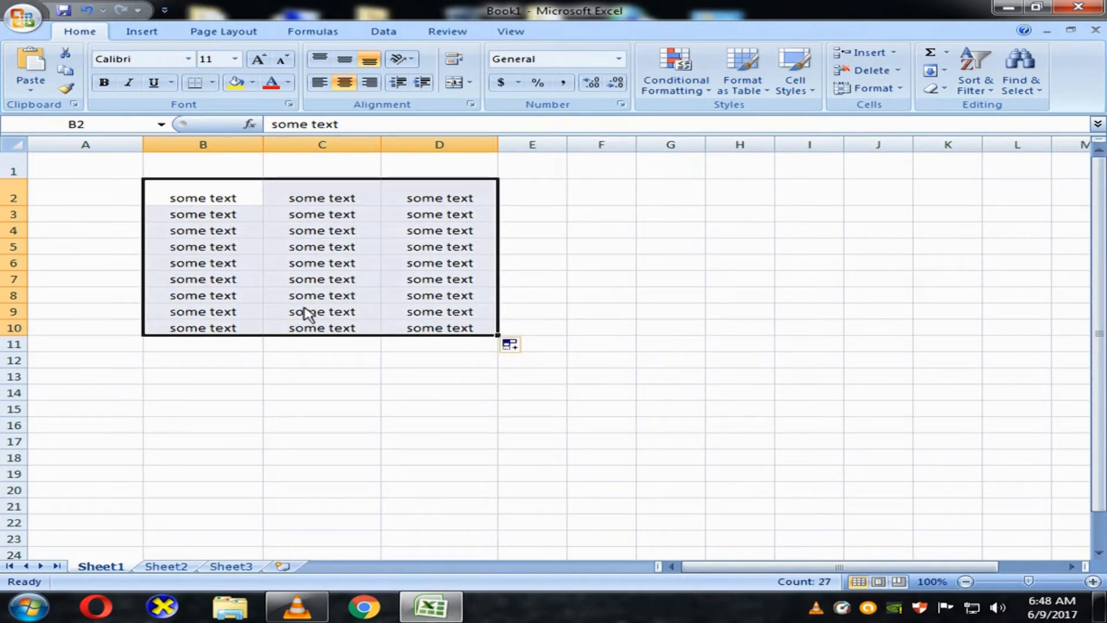
{"action": "key", "text": "ctrl+z"}
{"action": "key", "text": "ctrl+z"}
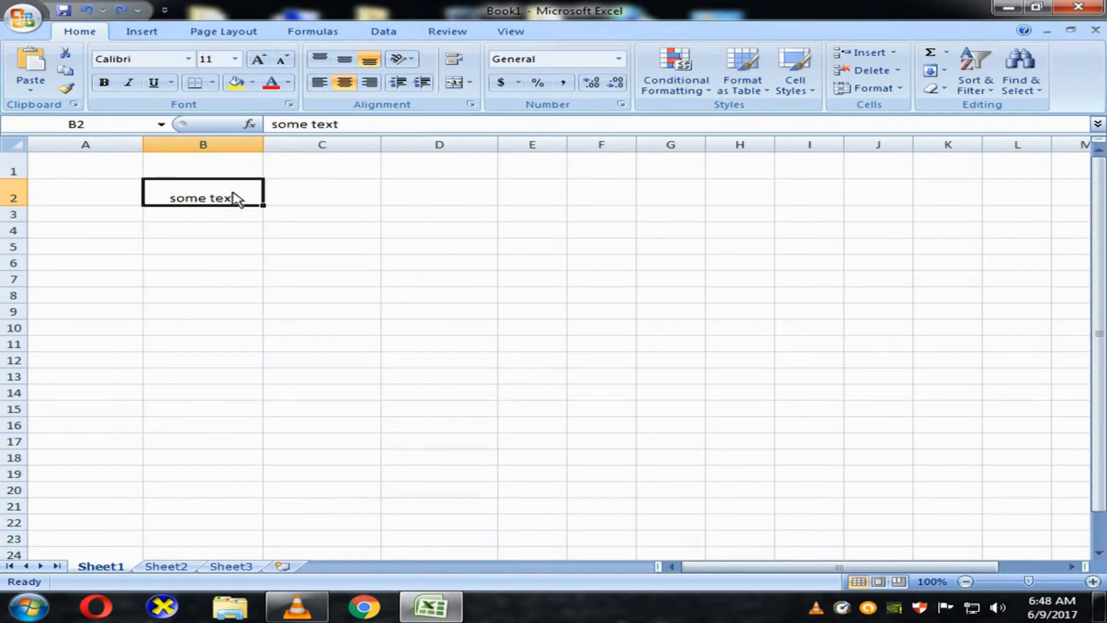
Fill the number 23 from cell B2 down column B to B9, and clear those cells.
{"action": "type", "text": "23"}
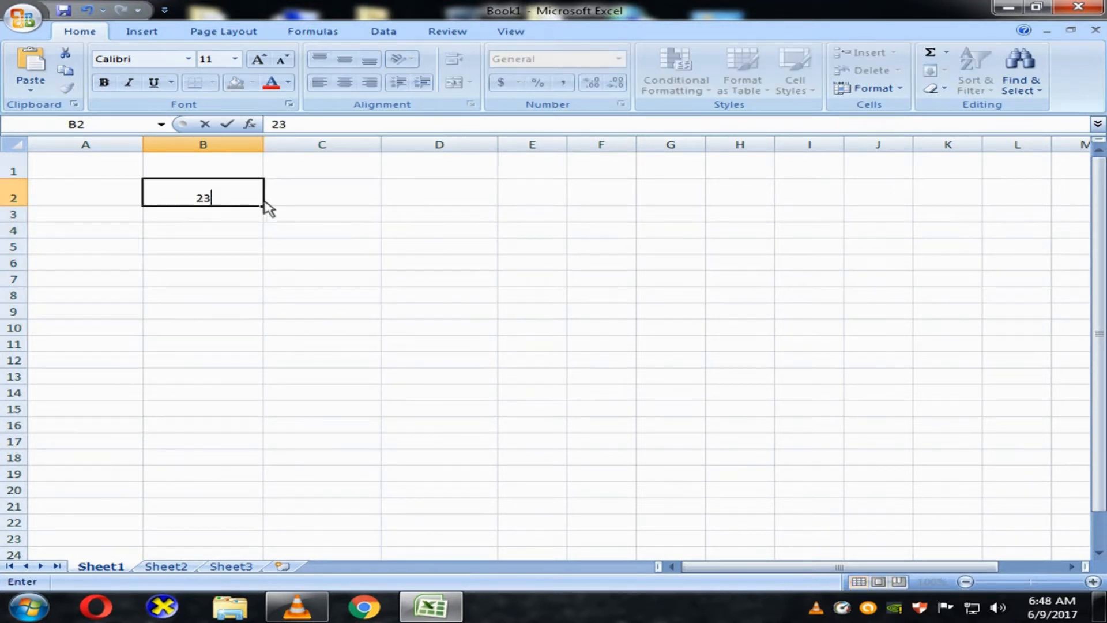
{"action": "left_click_drag", "start_coordinate": [263, 206], "coordinate": [397, 317]}
{"action": "key", "text": "ctrl+z"}
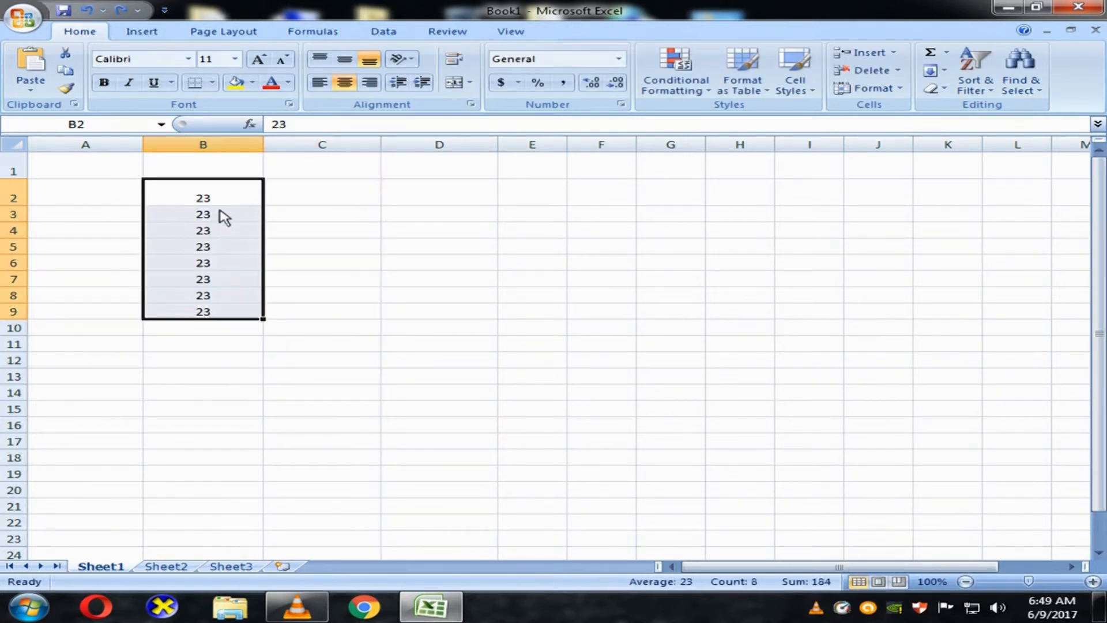
{"action": "key", "text": "Delete"}
{"action": "left_click", "coordinate": [223, 231]}
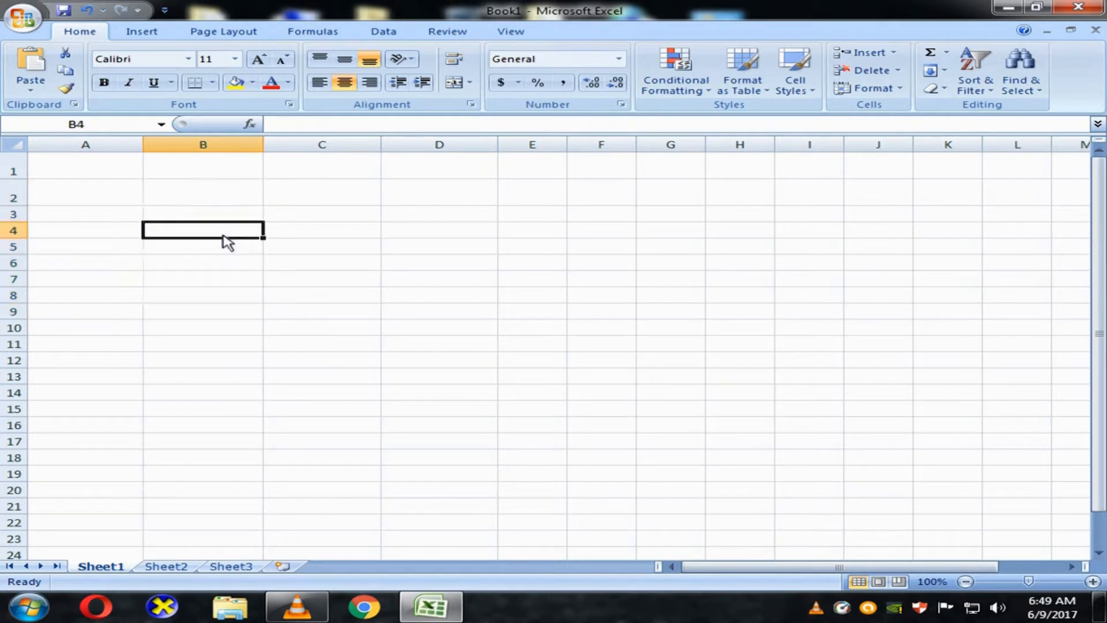
Fill the number 1 from cell B2 down column B to B9, and undo the fill.
{"action": "left_click", "coordinate": [226, 198]}
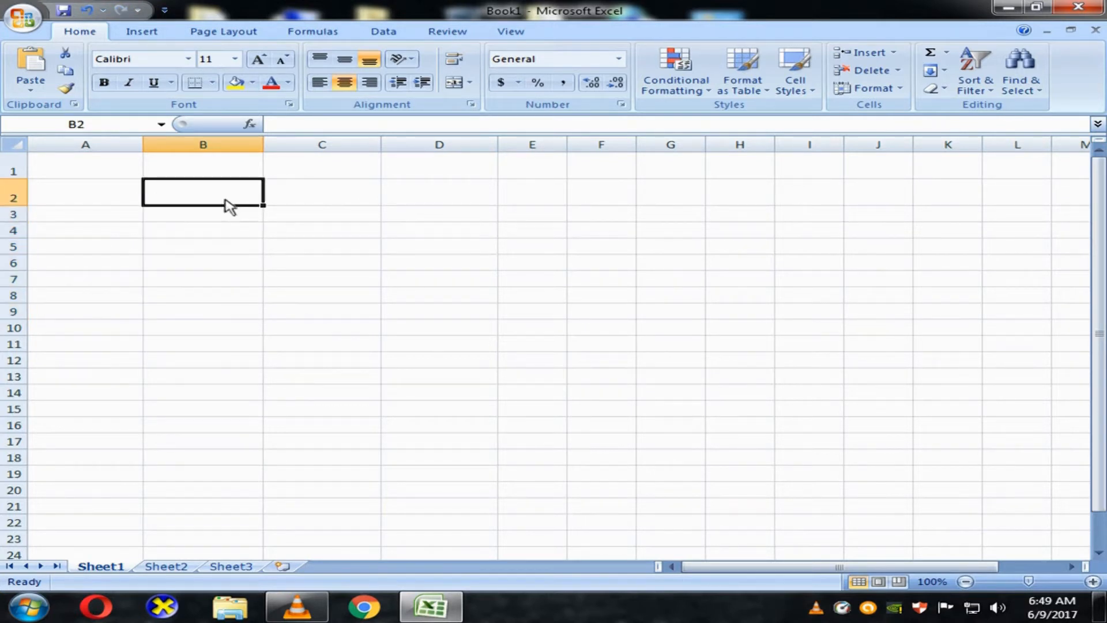
{"action": "type", "text": "1"}
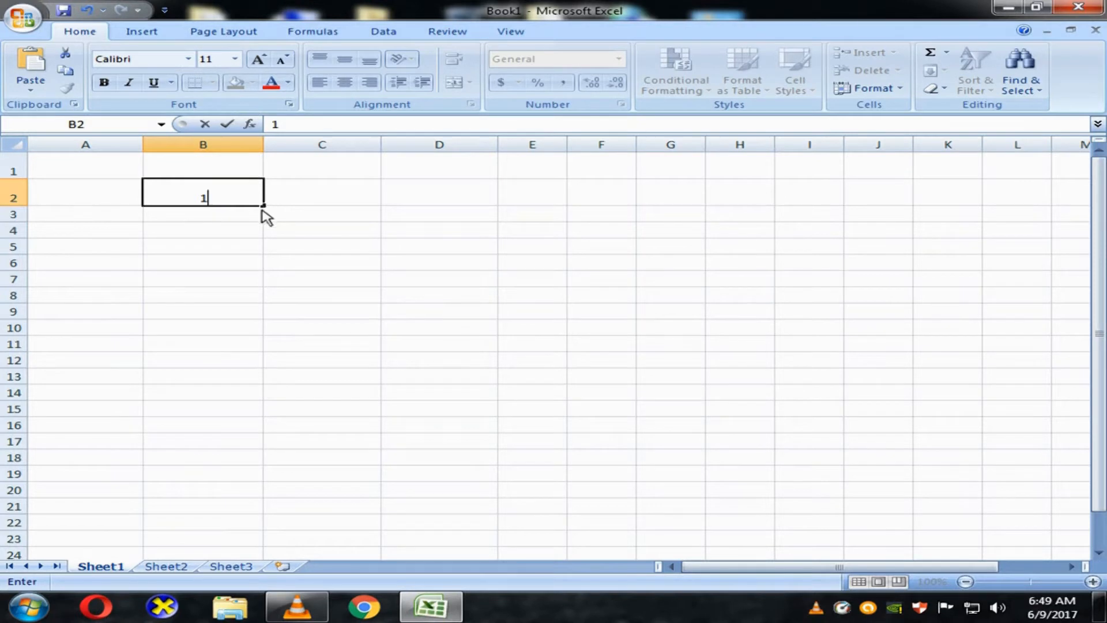
{"action": "left_click_drag", "start_coordinate": [263, 211], "coordinate": [265, 325]}
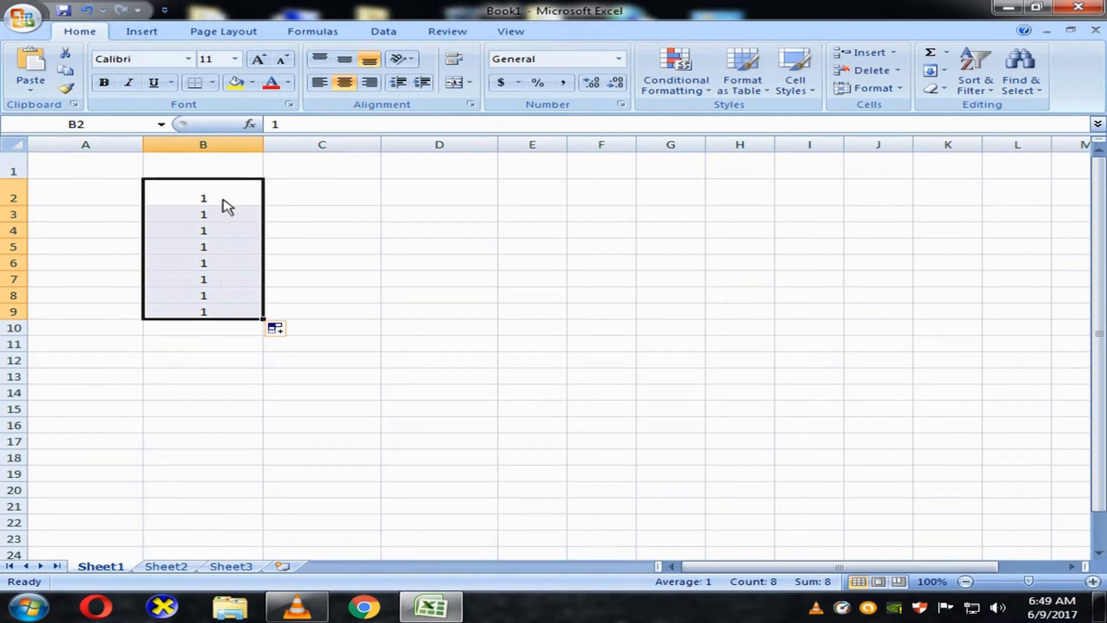
{"action": "key", "text": "ctrl+z"}
Enter 2 in cell B3 and extend the number series from B2:B3 down to B12.
{"action": "left_click", "coordinate": [232, 223]}
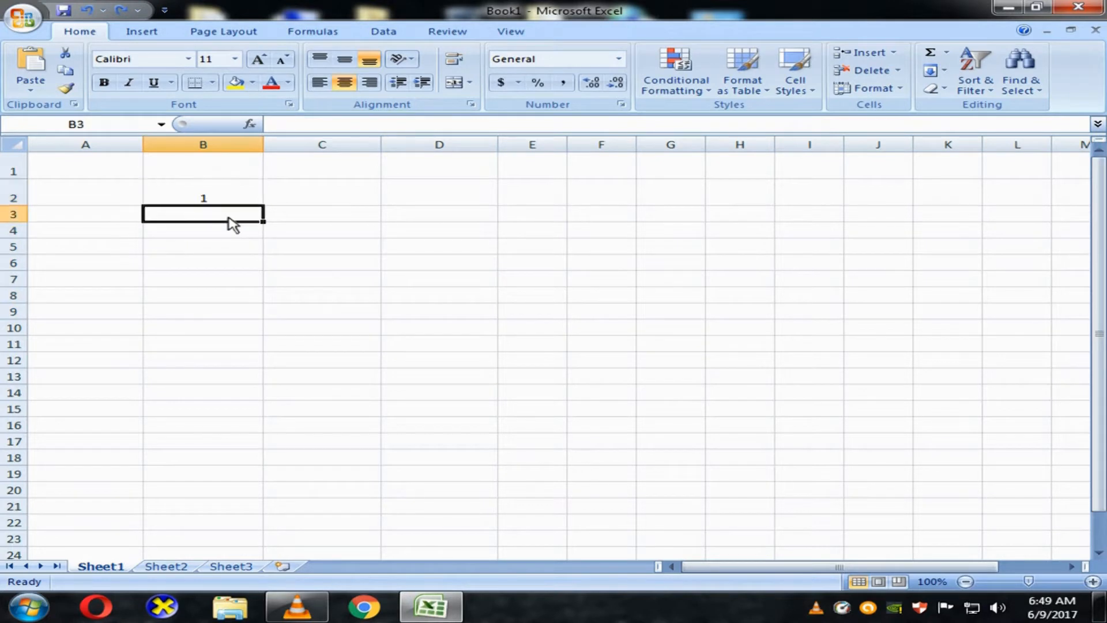
{"action": "type", "text": "2"}
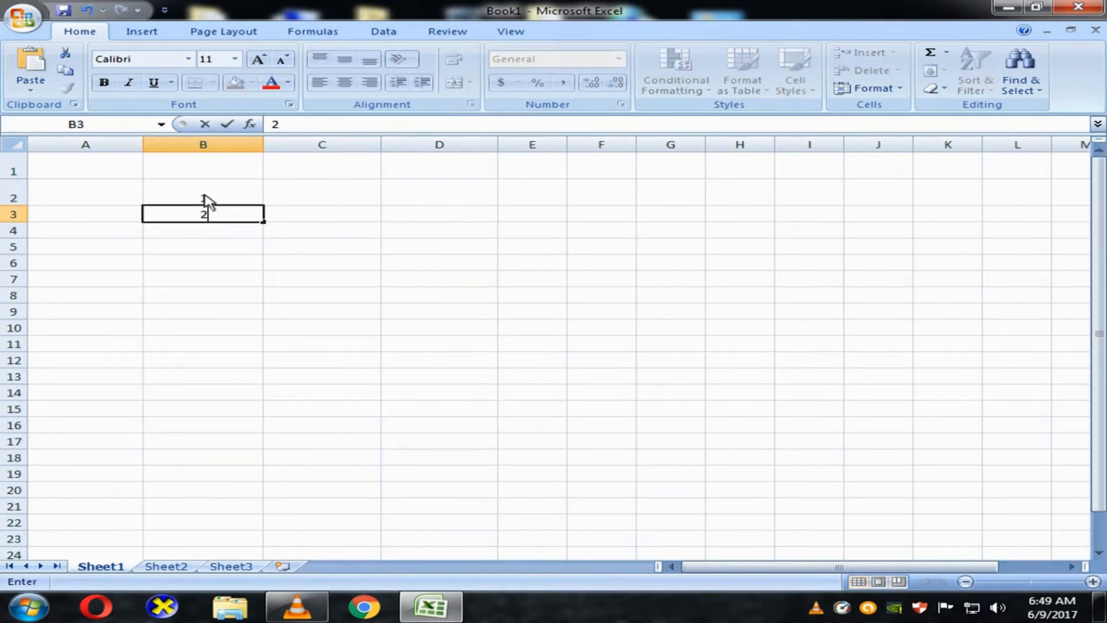
{"action": "left_click_drag", "start_coordinate": [206, 200], "coordinate": [266, 376]}
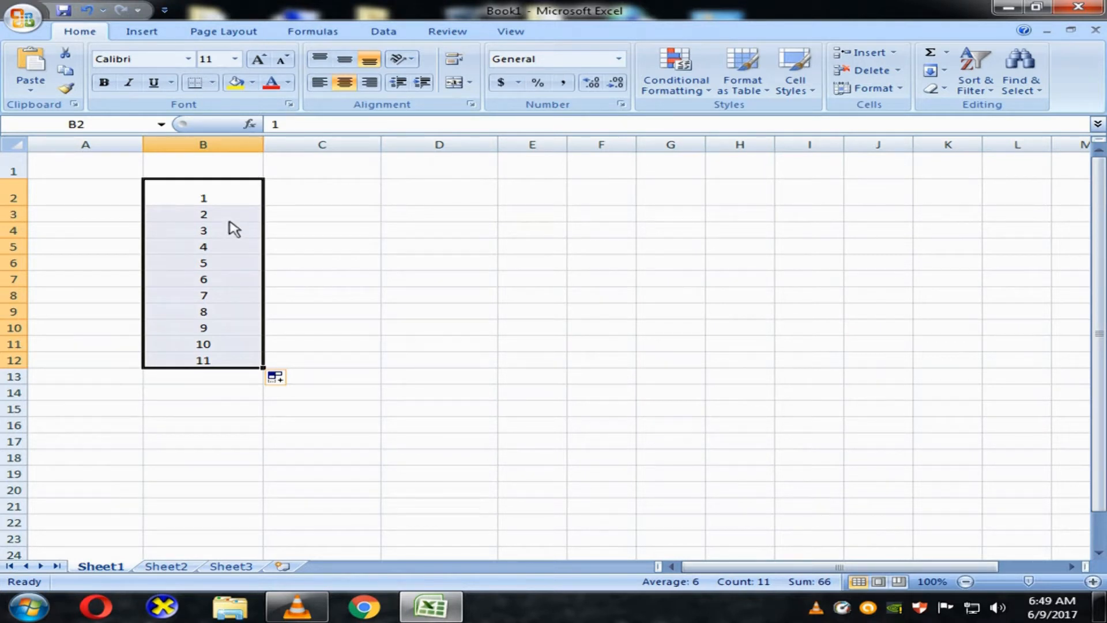
Replace the series with one starting at 2 in B2 and 4 in B3, filled down to B13.
{"action": "key", "text": "ctrl+z"}
{"action": "left_click", "coordinate": [233, 203]}
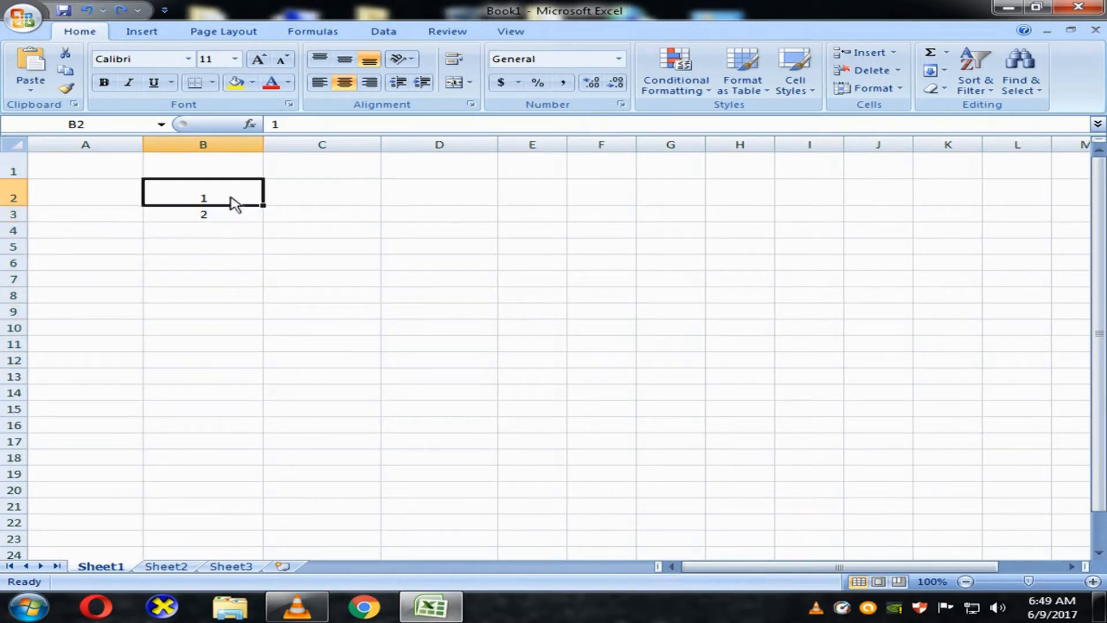
{"action": "type", "text": "2"}
{"action": "left_click", "coordinate": [231, 222]}
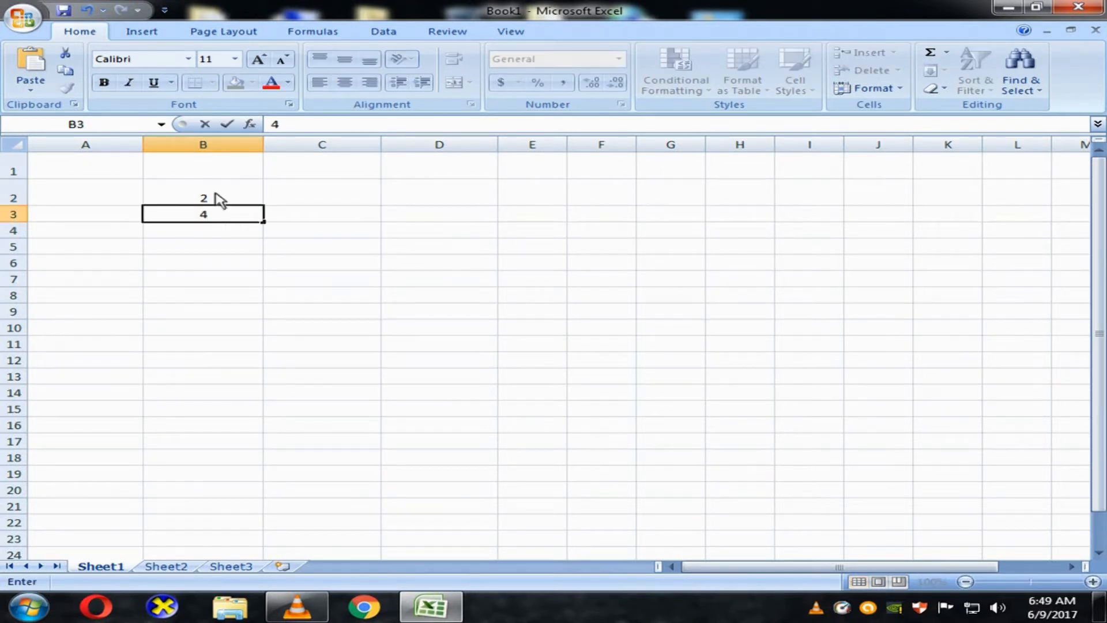
{"action": "left_click_drag", "start_coordinate": [218, 200], "coordinate": [224, 222]}
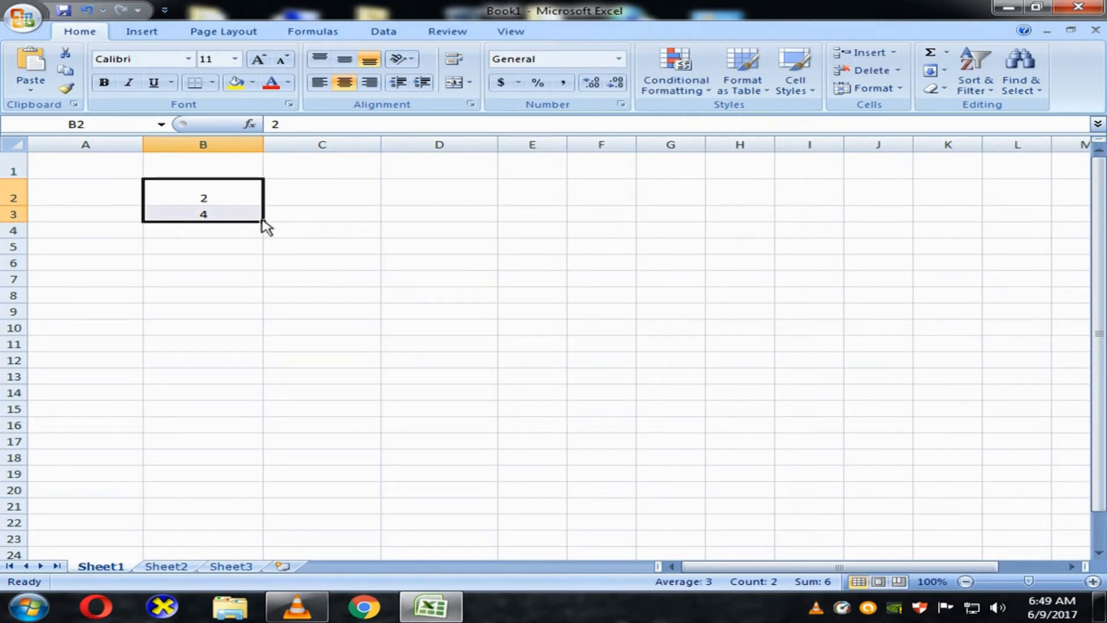
{"action": "left_click_drag", "start_coordinate": [262, 220], "coordinate": [273, 388]}
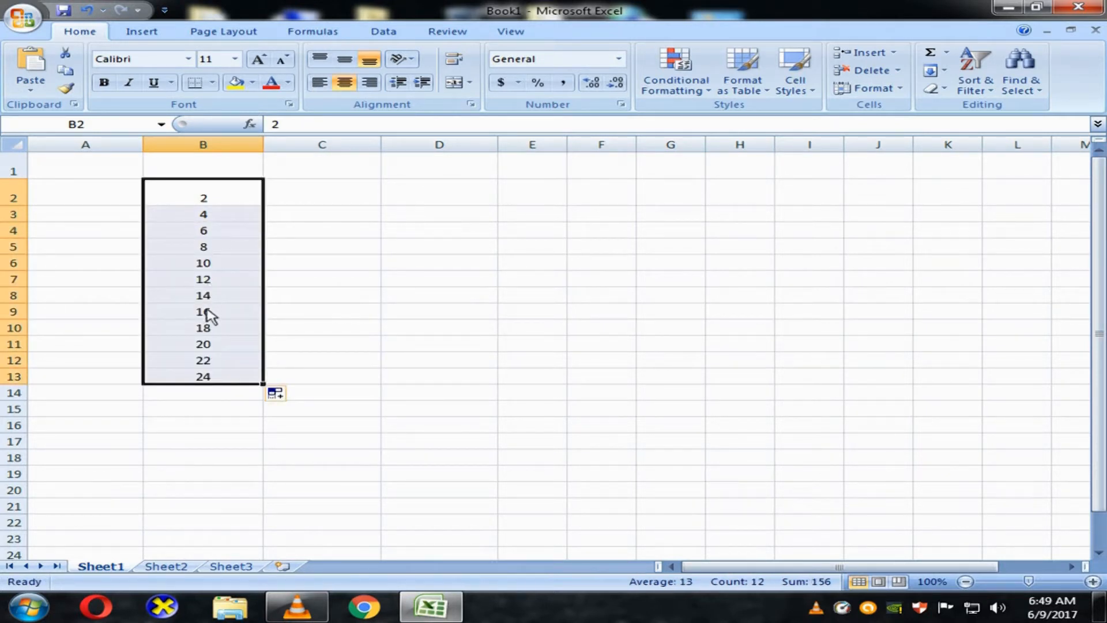
Replace the number series with "January" in cell B2, and fill the months down column B to B13.
{"action": "key", "text": "Delete"}
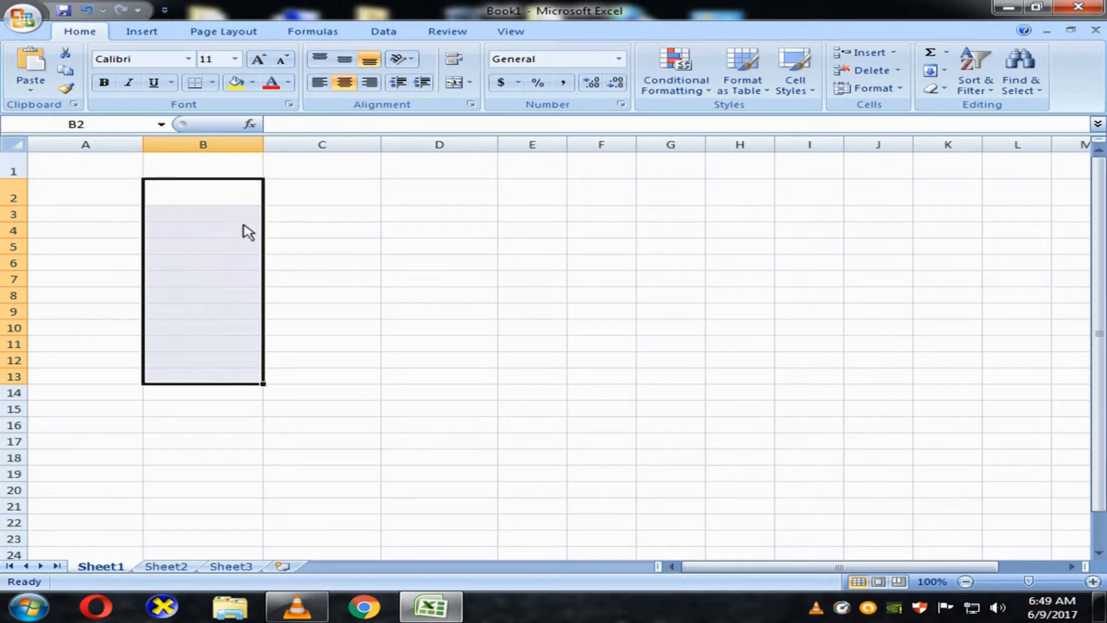
{"action": "left_click", "coordinate": [215, 202]}
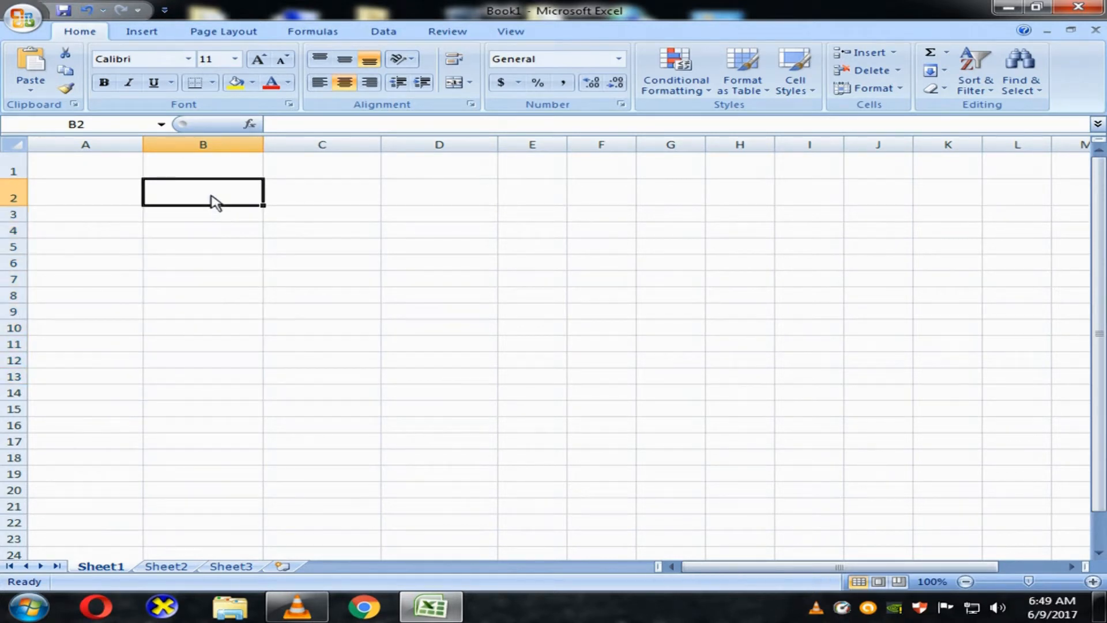
{"action": "type", "text": "January"}
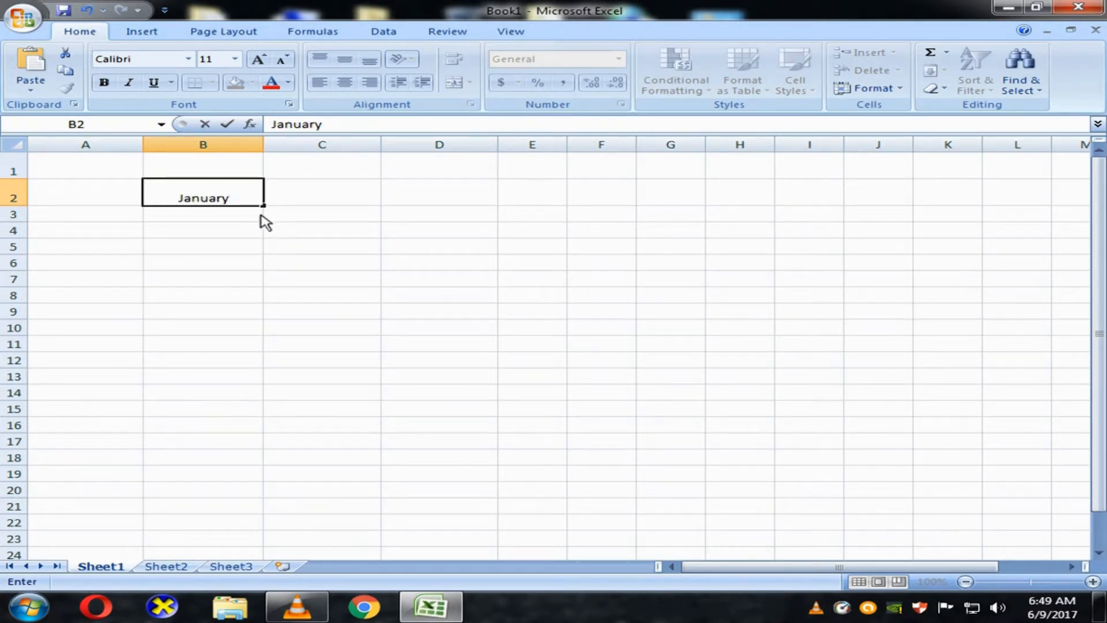
{"action": "left_click_drag", "start_coordinate": [247, 202], "coordinate": [222, 202]}
{"action": "left_click", "coordinate": [250, 196]}
{"action": "left_click_drag", "start_coordinate": [265, 206], "coordinate": [263, 383]}
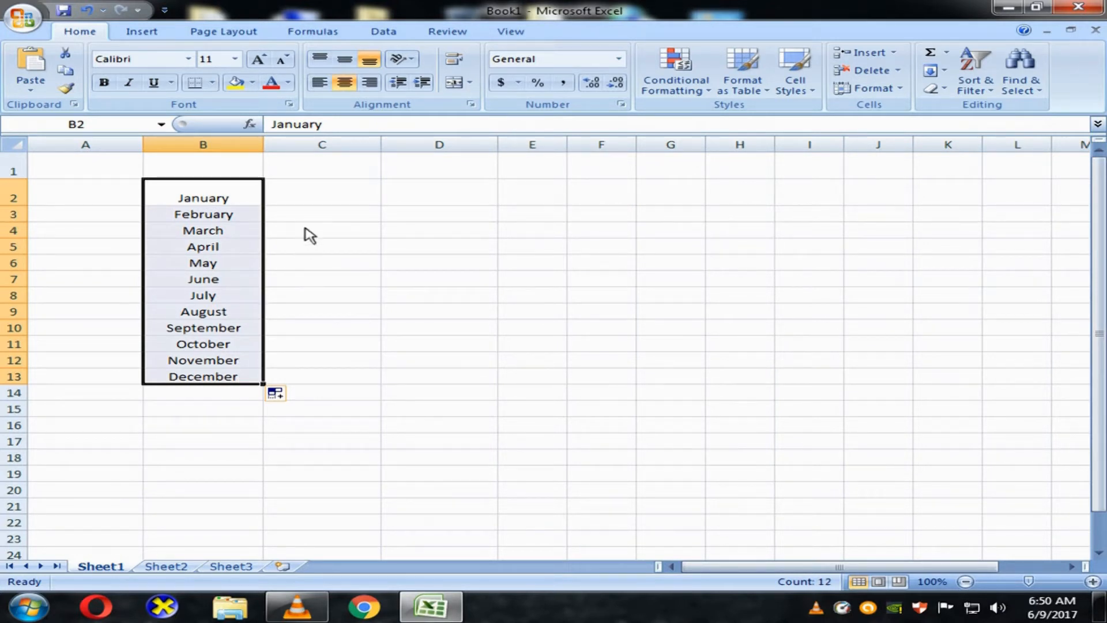
Fill the months from January in B2 across row 2 to E2 instead of down the column, and undo that fill.
{"action": "key", "text": "ctrl+z"}
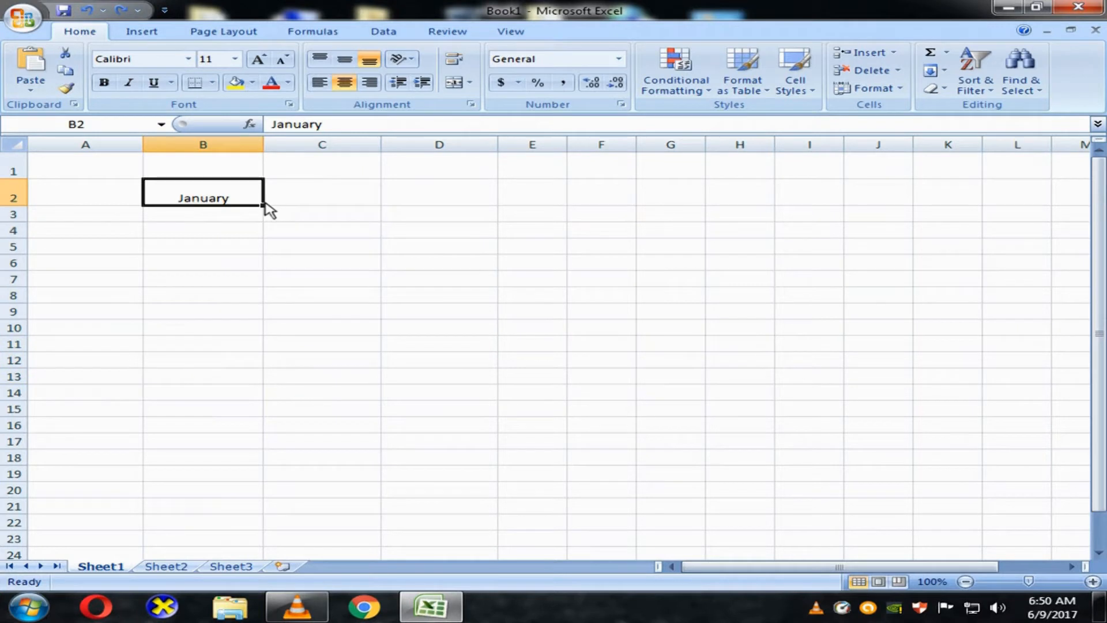
{"action": "left_click_drag", "start_coordinate": [263, 204], "coordinate": [581, 199]}
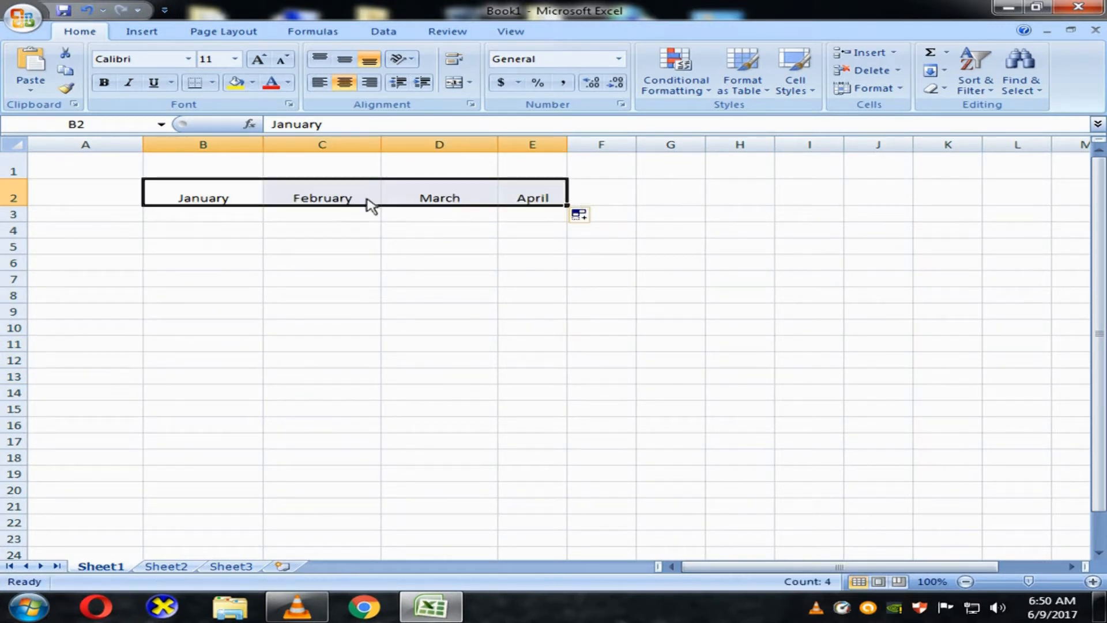
{"action": "key", "text": "ctrl+z"}
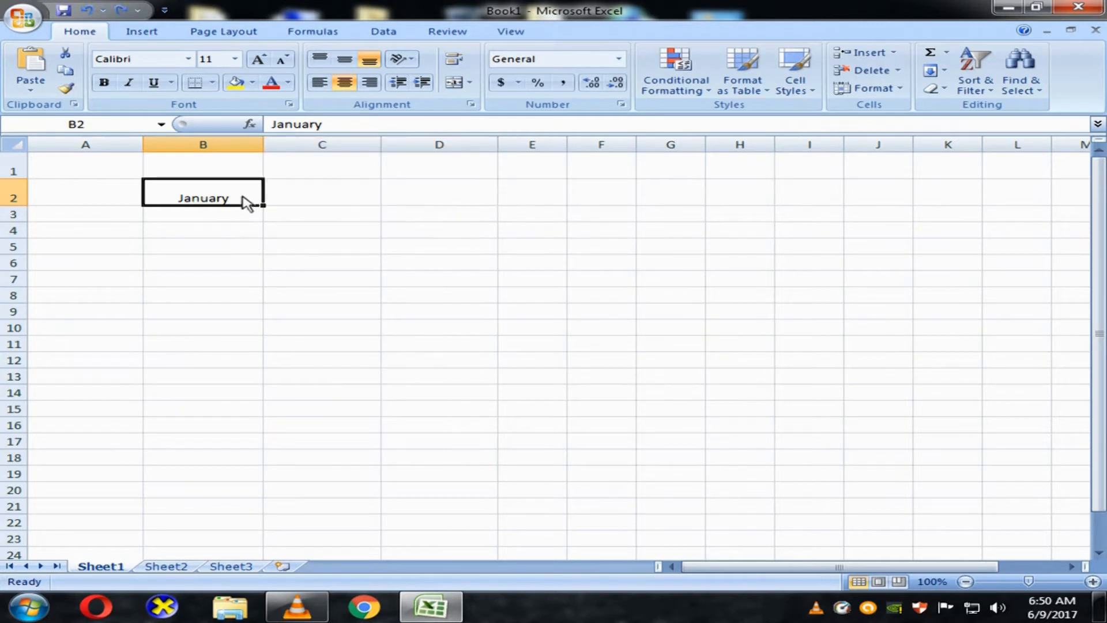
Replace the content of cell B2 with "1st march" and fill it down column B.
{"action": "key", "text": "BackSpace"}
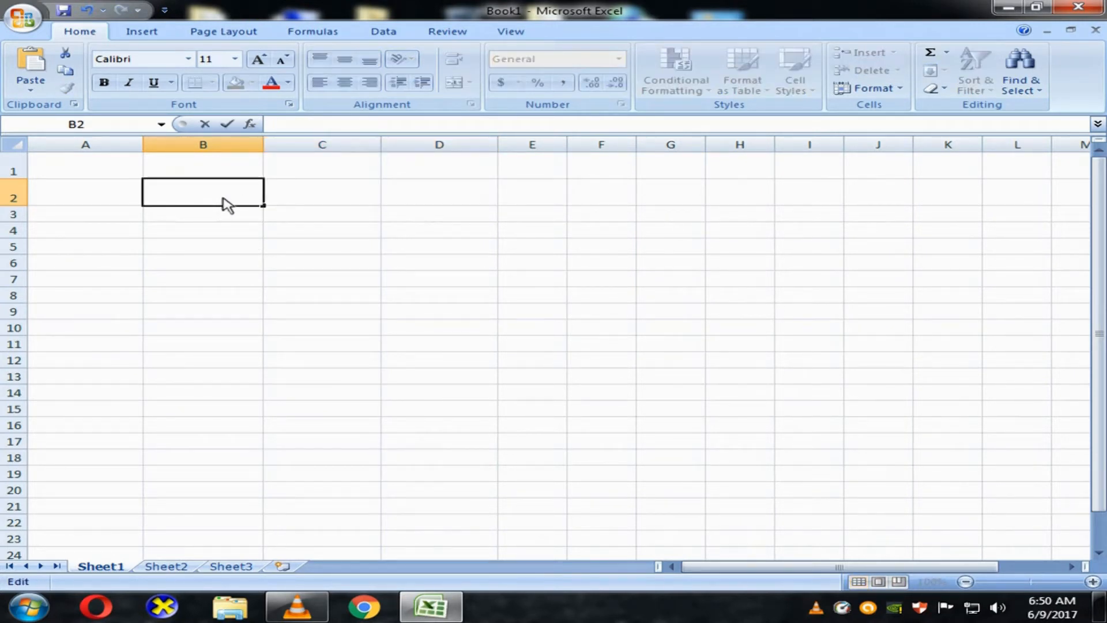
{"action": "type", "text": "1st march"}
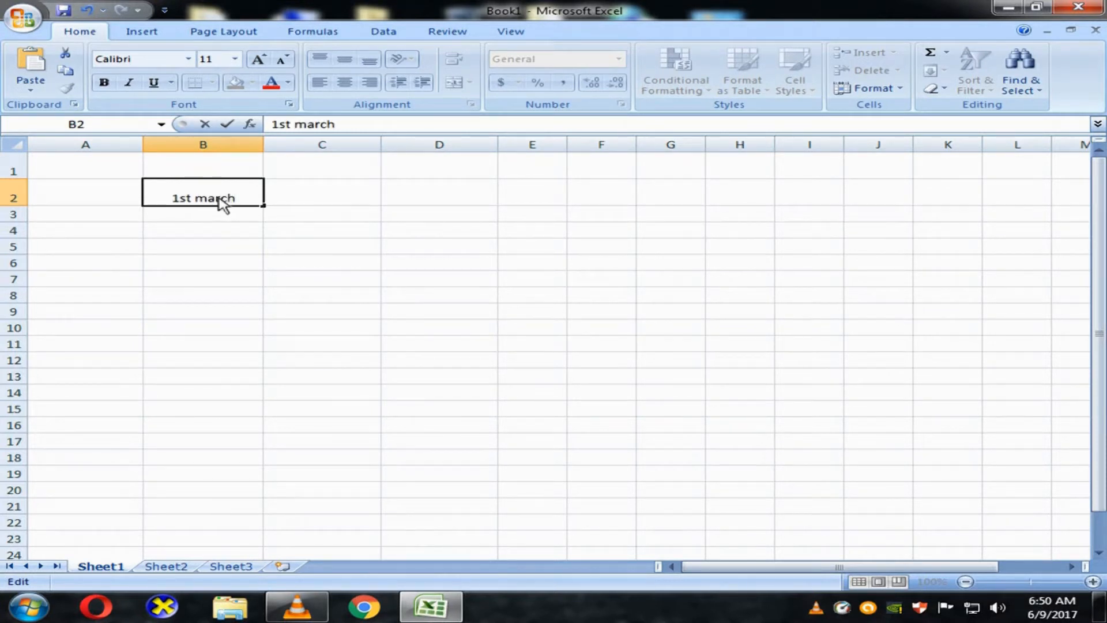
{"action": "key", "text": "Return"}
{"action": "left_click", "coordinate": [230, 193]}
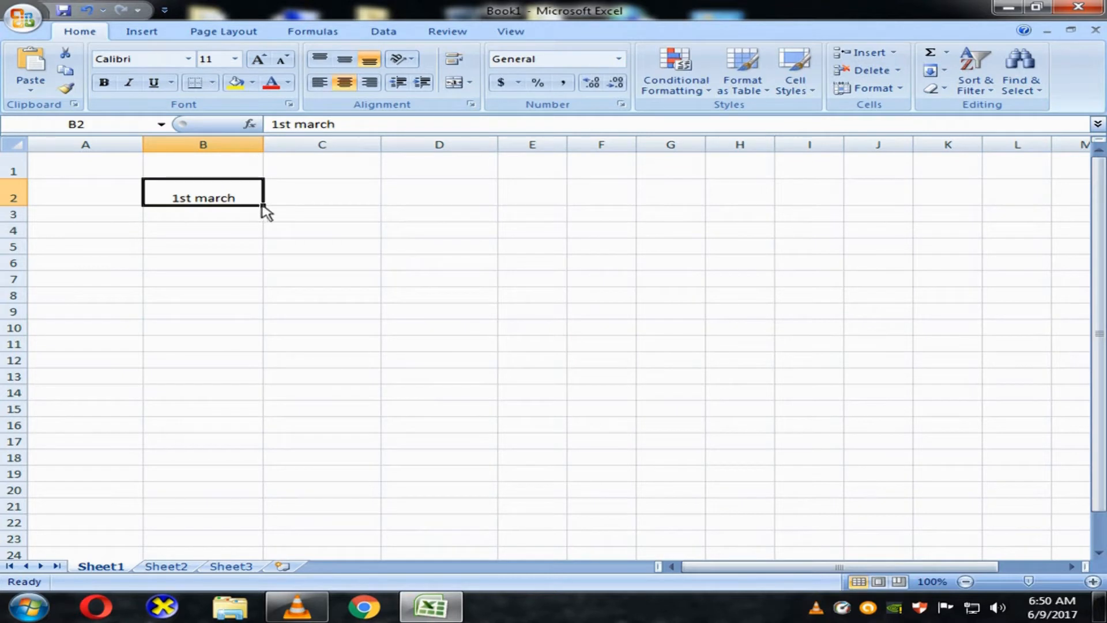
{"action": "left_click_drag", "start_coordinate": [263, 207], "coordinate": [242, 372]}
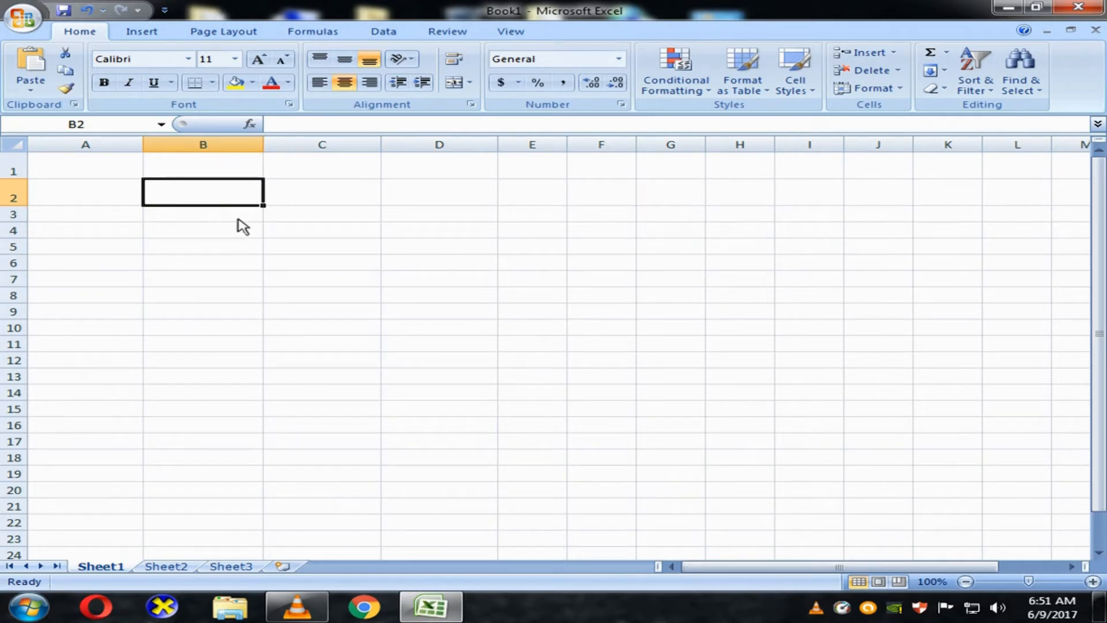
Enter the numbers 23, 3, 4, 5, 14, 24 and 35 in cells B2 to B8.
{"action": "type", "text": "23"}
{"action": "key", "text": "Return"}
{"action": "type", "text": "3"}
{"action": "key", "text": "Return"}
{"action": "type", "text": "4"}
{"action": "key", "text": "Return"}
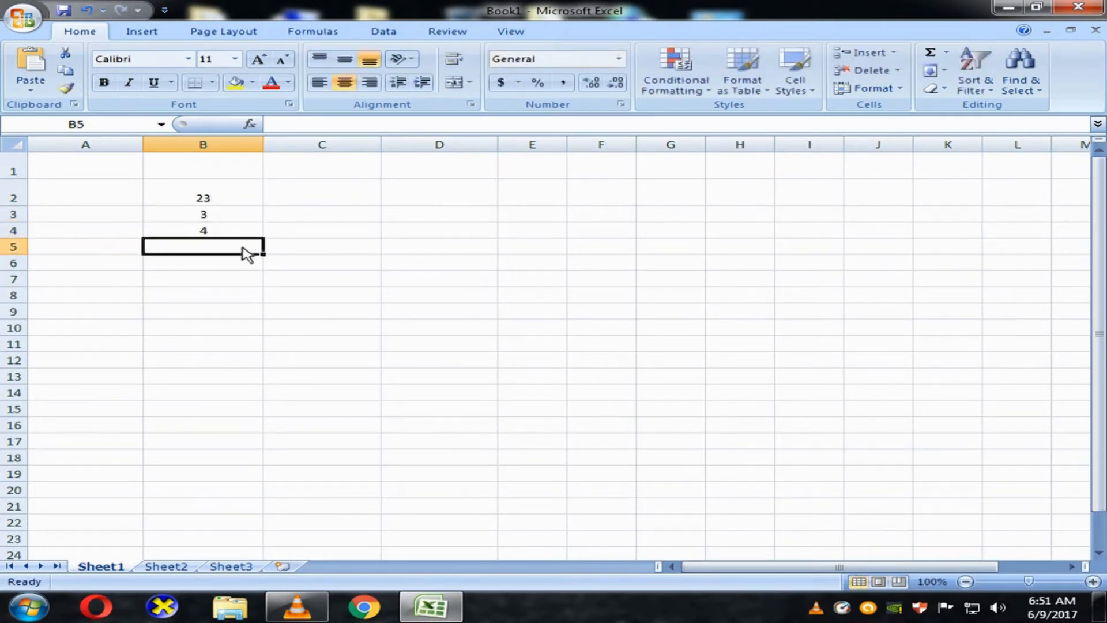
{"action": "type", "text": "5"}
{"action": "key", "text": "Return"}
{"action": "type", "text": "14"}
{"action": "key", "text": "Return"}
{"action": "type", "text": "24"}
{"action": "key", "text": "Return"}
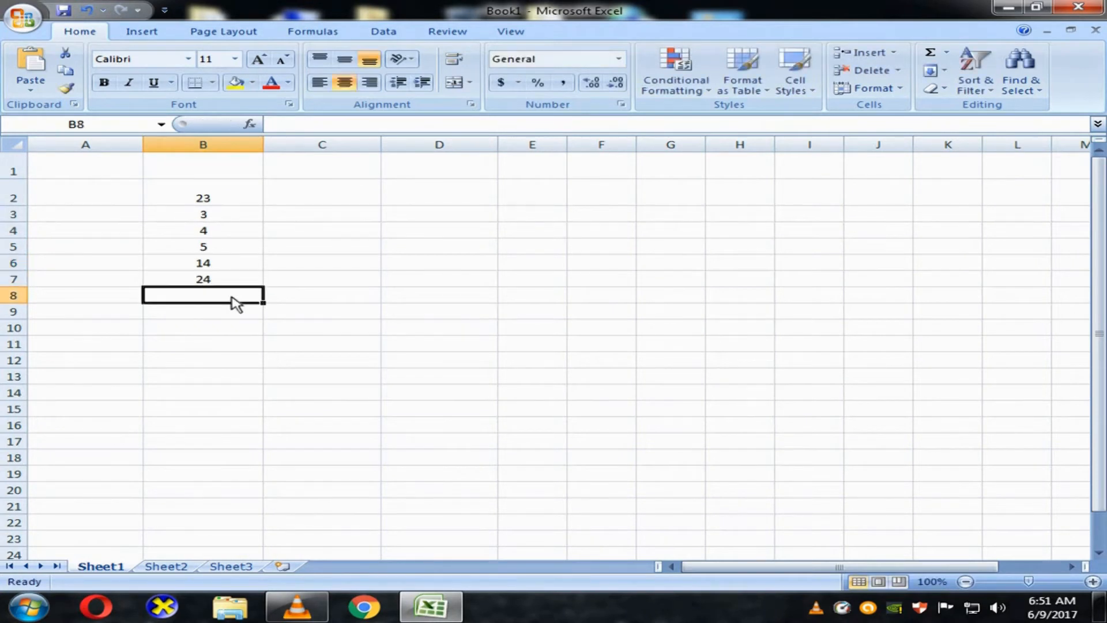
{"action": "type", "text": "35"}
Sum the numbers in B2:B8 with AutoSum and select cell B9 to inspect its formula.
{"action": "left_click_drag", "start_coordinate": [227, 195], "coordinate": [235, 305]}
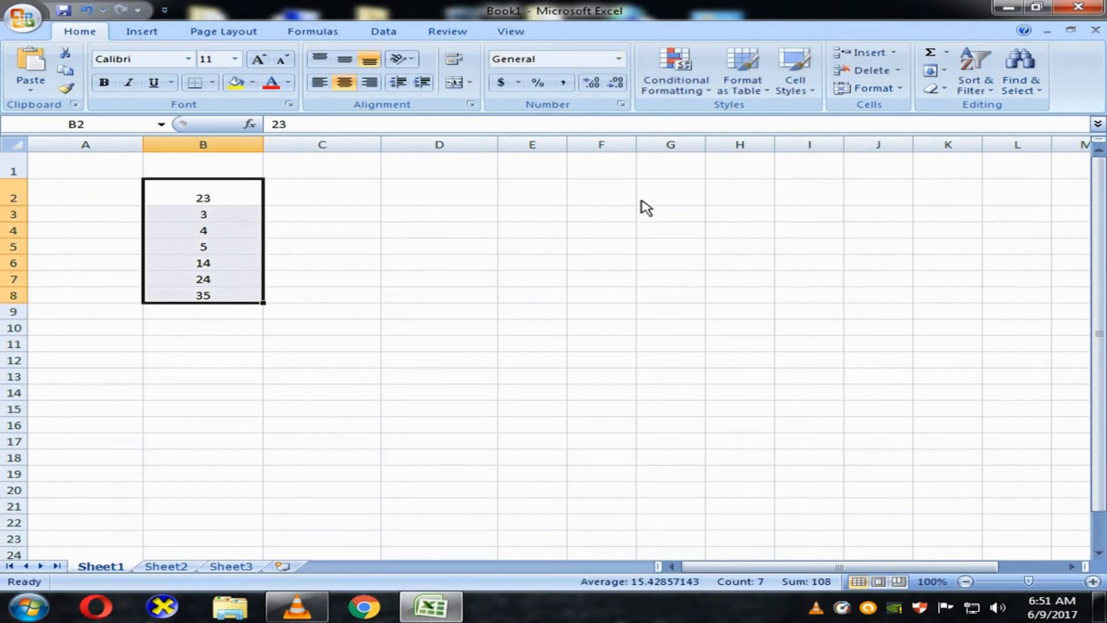
{"action": "left_click", "coordinate": [947, 54]}
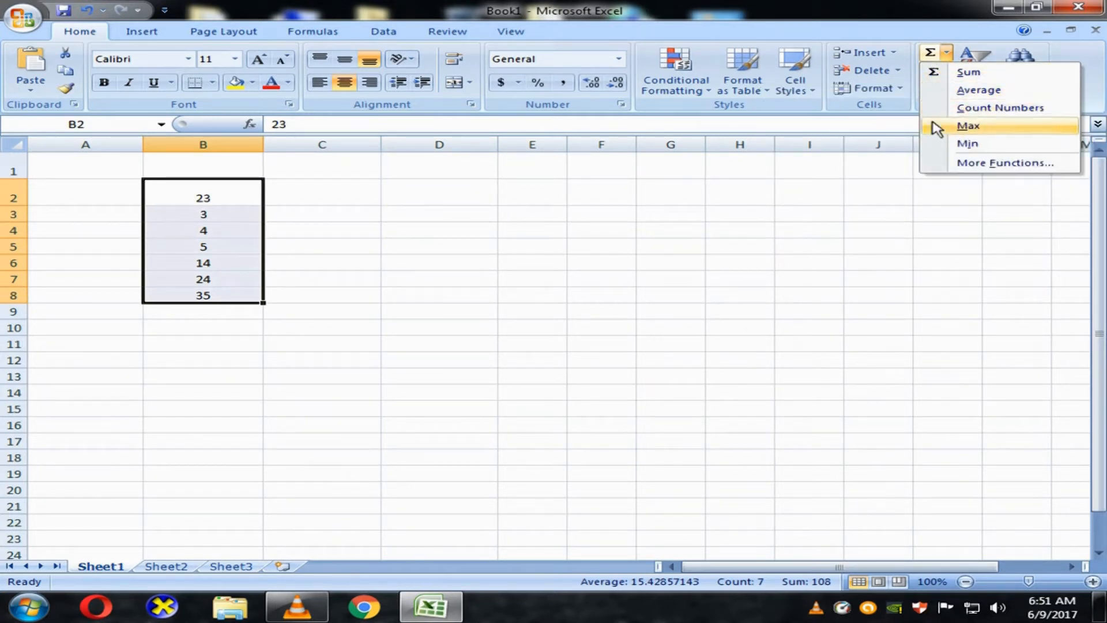
{"action": "left_click", "coordinate": [965, 73]}
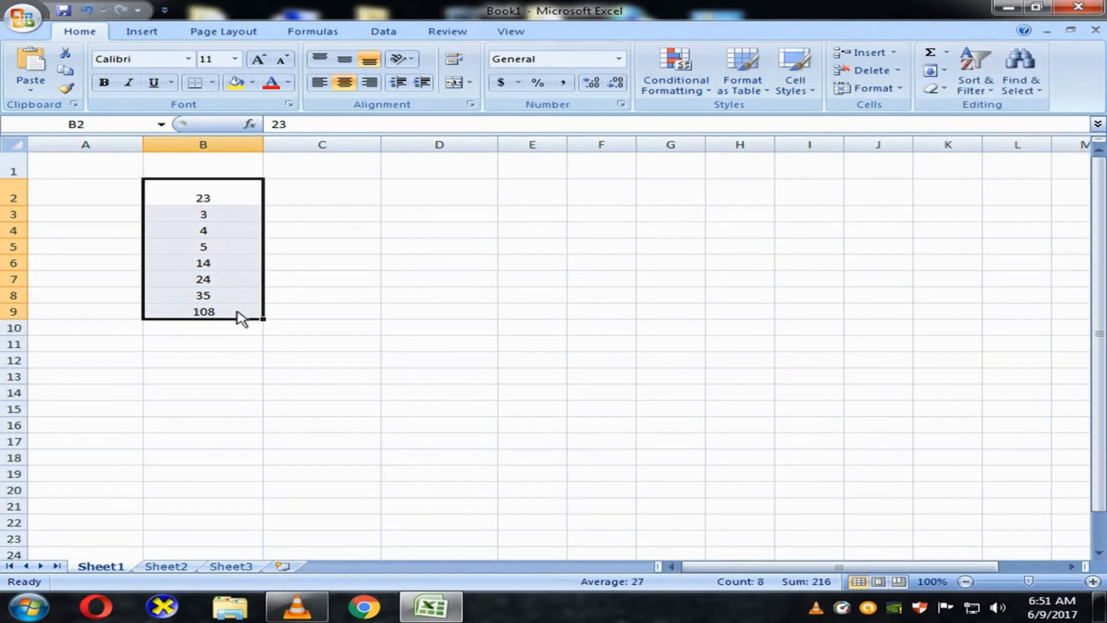
{"action": "left_click", "coordinate": [237, 316]}
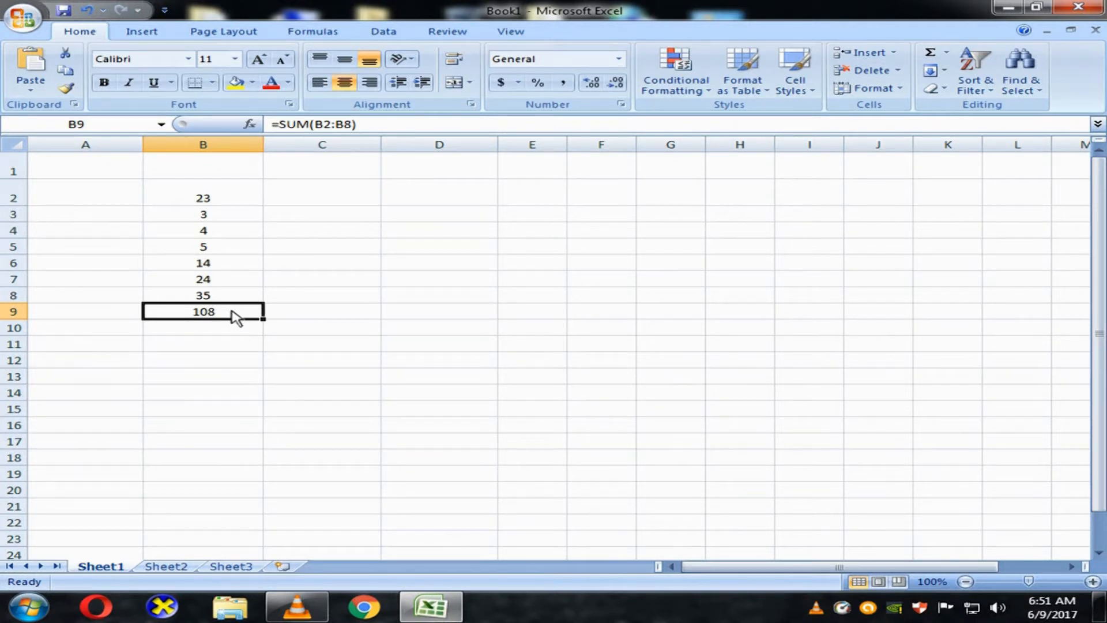
Calculate the average of the numbers in B2:B8 with AutoSum and select cell B9 to inspect its formula.
{"action": "left_click_drag", "start_coordinate": [232, 204], "coordinate": [225, 295]}
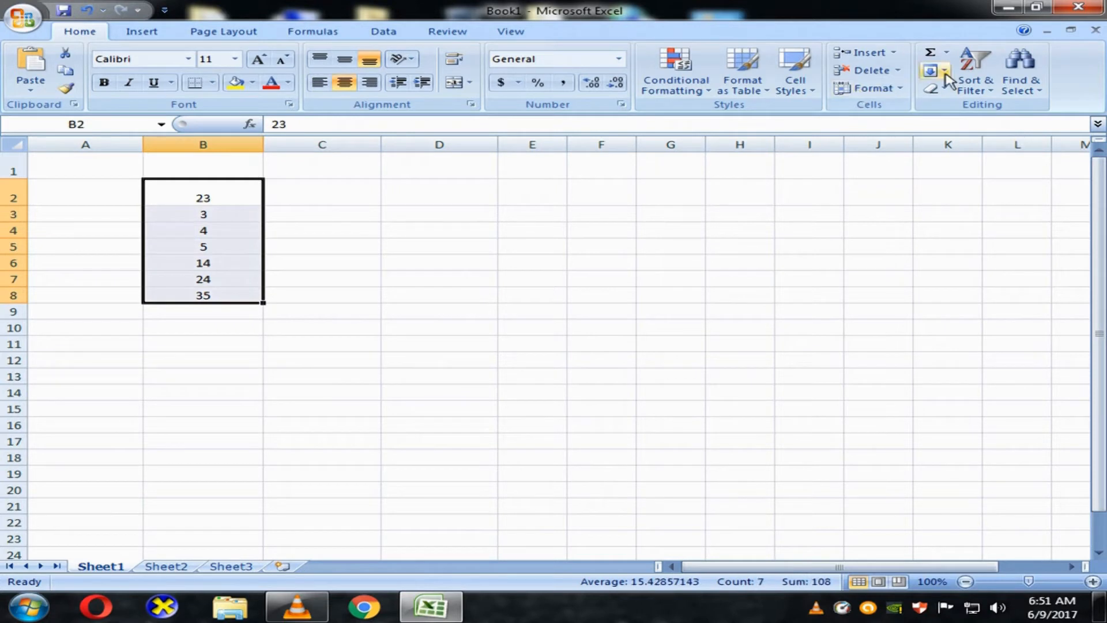
{"action": "left_click", "coordinate": [947, 52]}
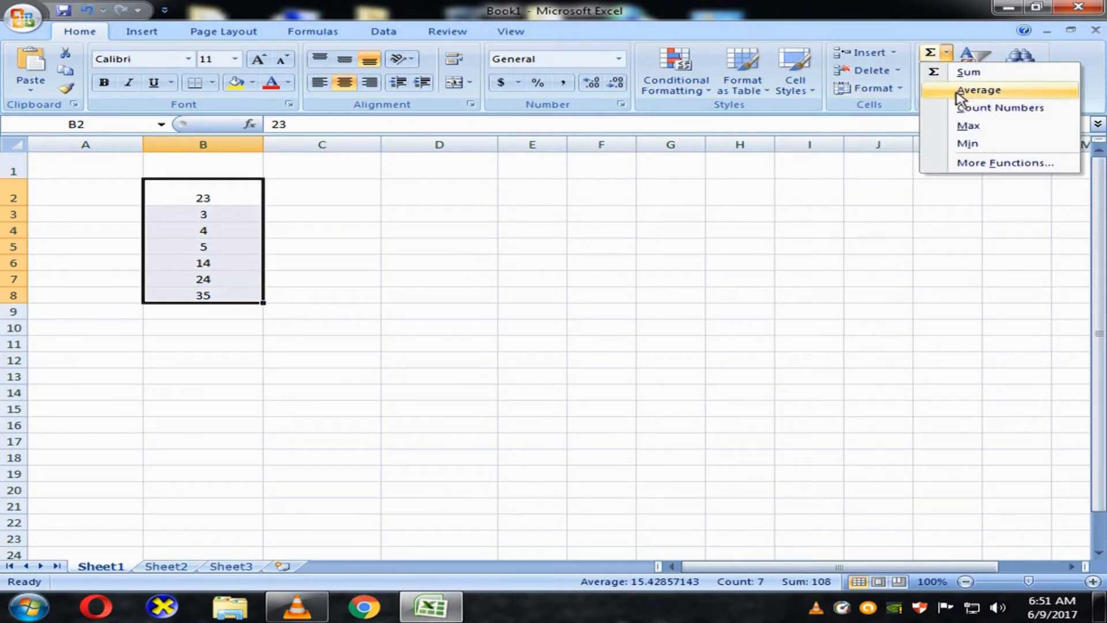
{"action": "left_click", "coordinate": [959, 92]}
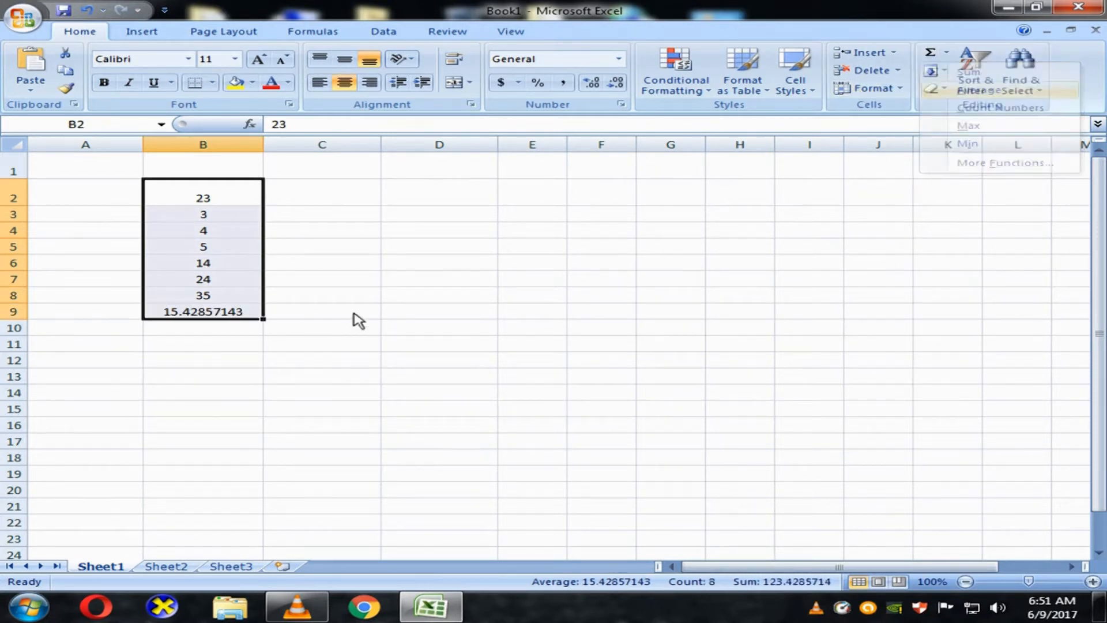
{"action": "left_click", "coordinate": [196, 312]}
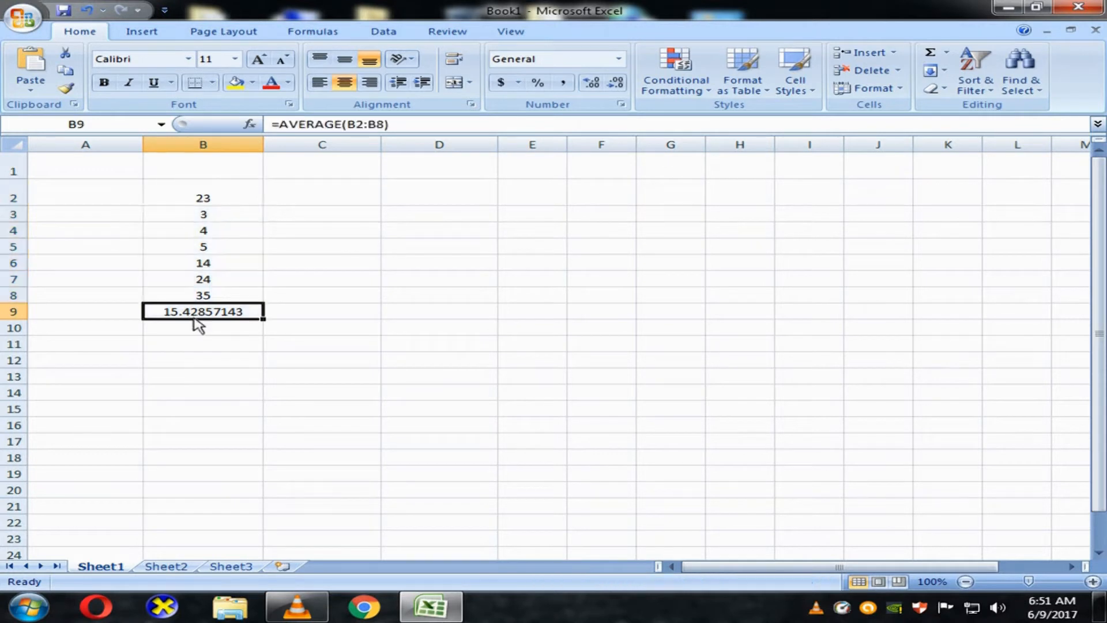
Calculate the maximum of B2:B8 with AutoSum and clear the result from cell B9 after checking its formula.
{"action": "left_click_drag", "start_coordinate": [228, 199], "coordinate": [230, 302]}
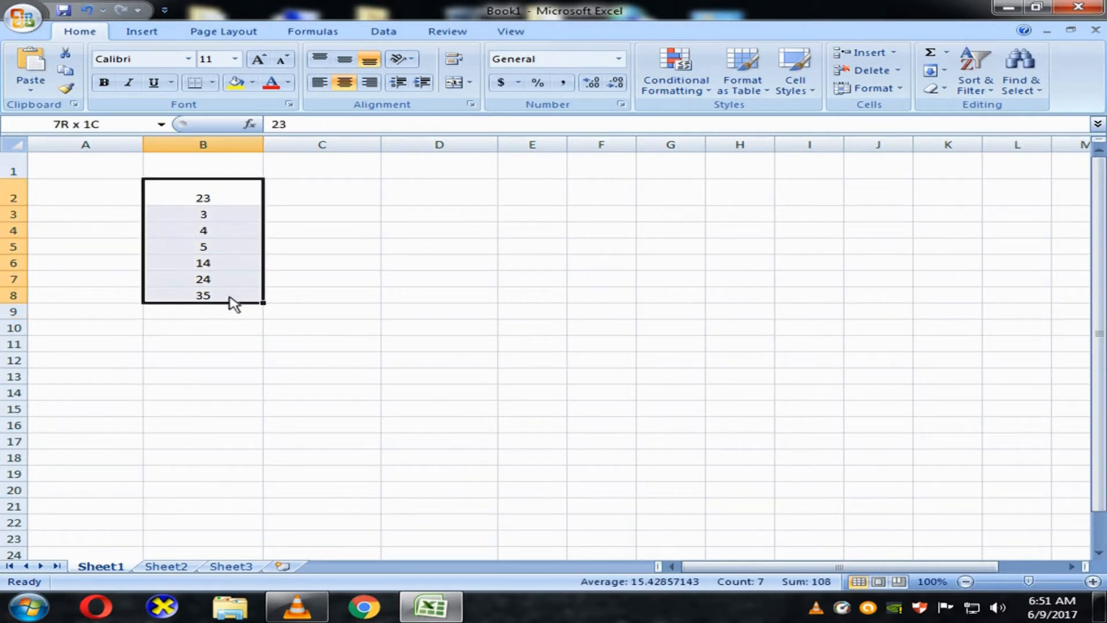
{"action": "left_click", "coordinate": [946, 52]}
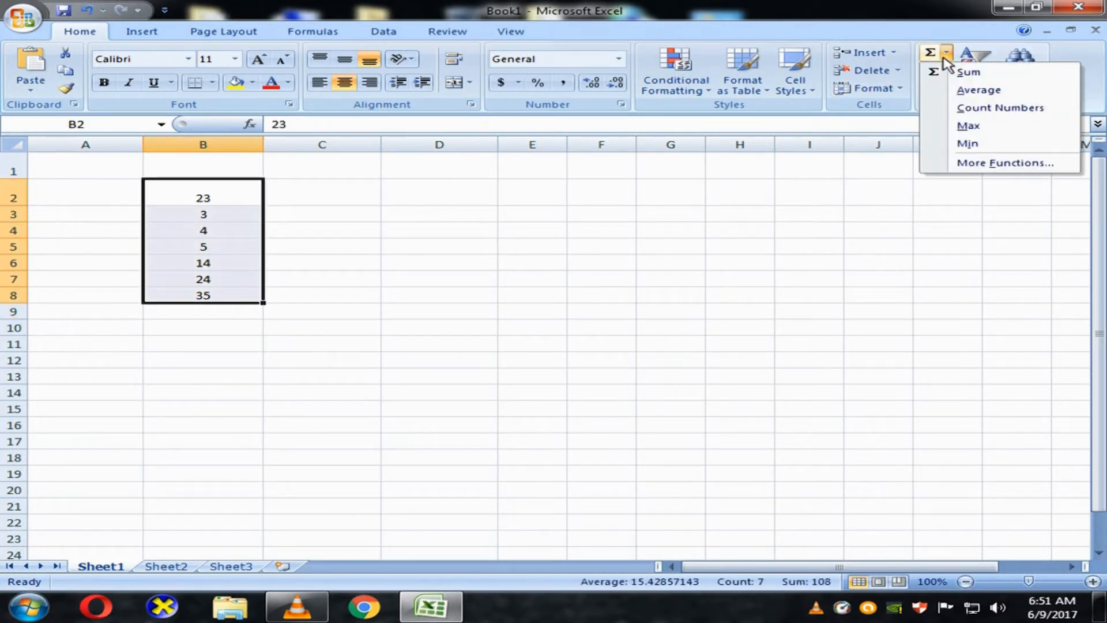
{"action": "left_click", "coordinate": [961, 127]}
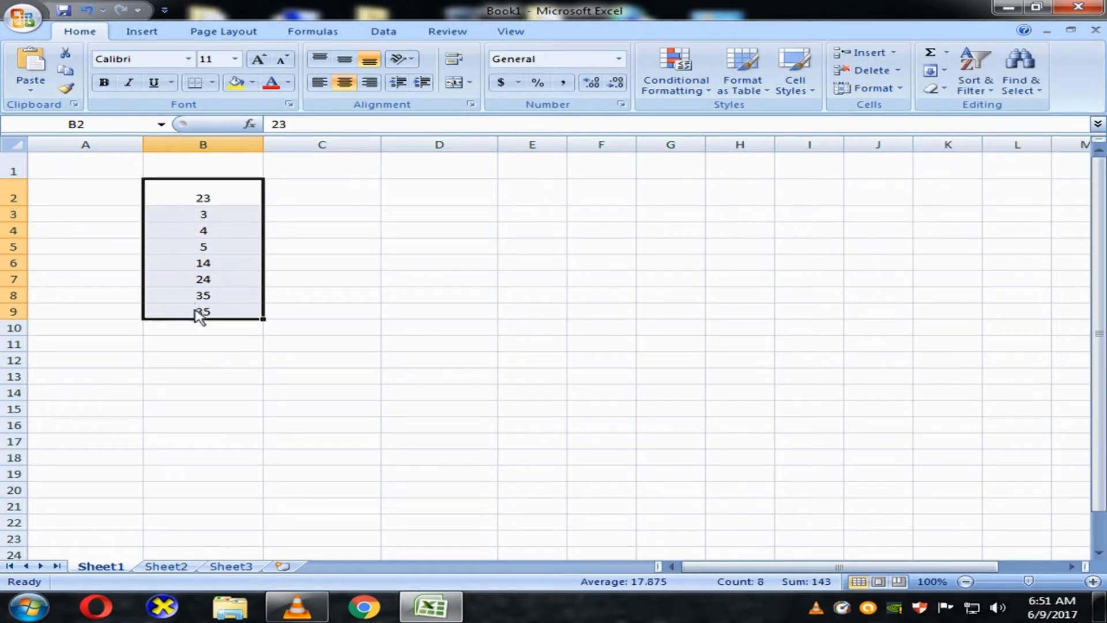
{"action": "left_click", "coordinate": [234, 311]}
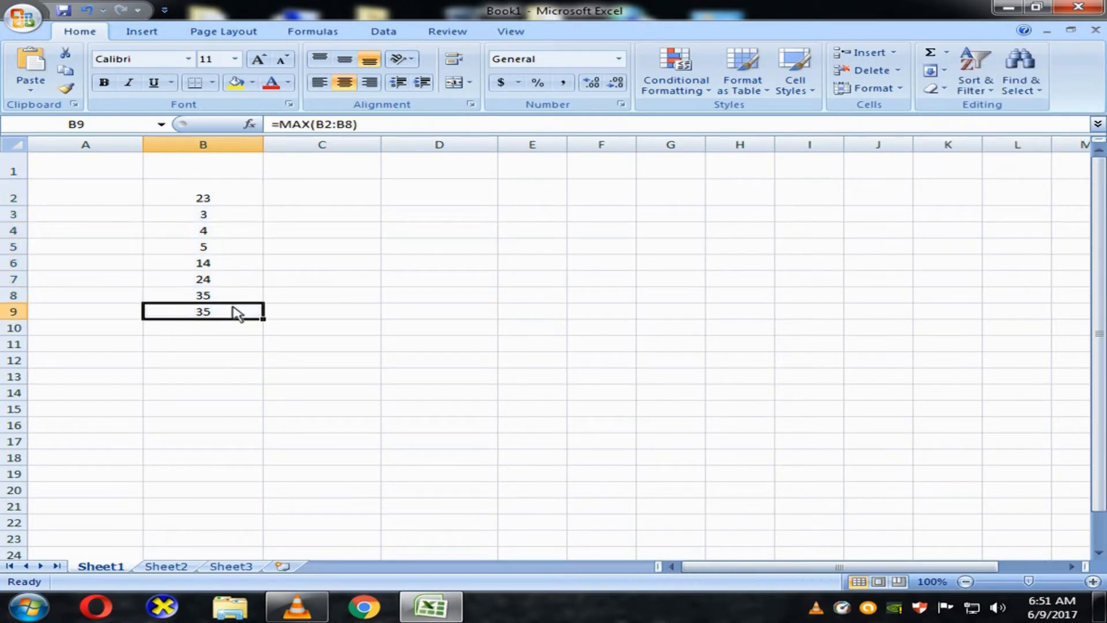
{"action": "key", "text": "Delete"}
Calculate the minimum of B2:B8 with AutoSum and clear the result from cell B9 after checking its formula.
{"action": "left_click_drag", "start_coordinate": [237, 196], "coordinate": [235, 295]}
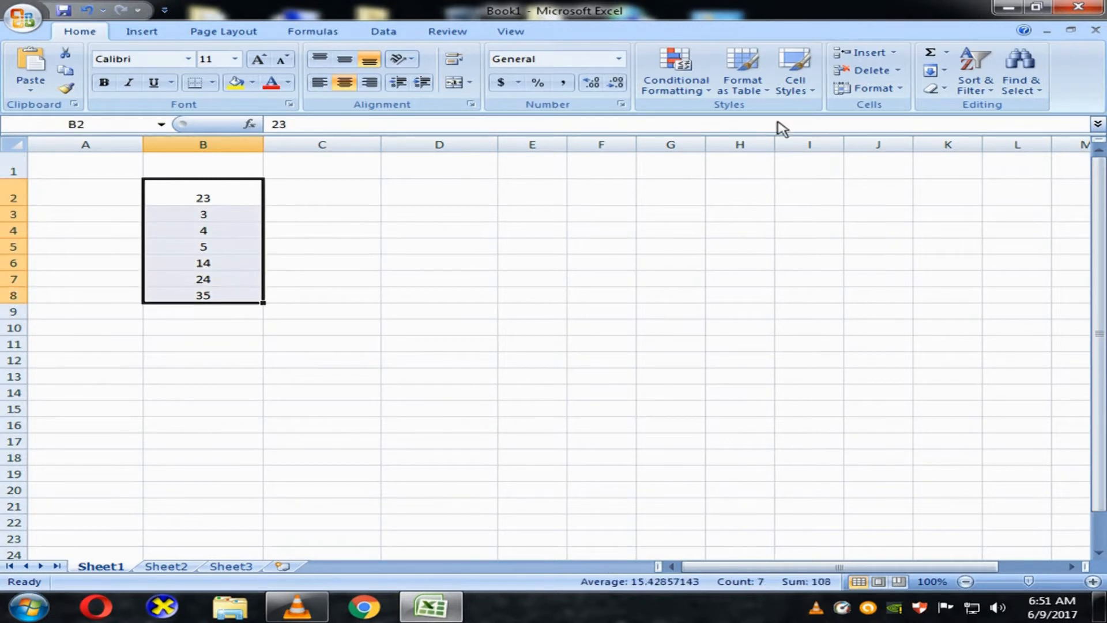
{"action": "left_click", "coordinate": [946, 54]}
{"action": "left_click", "coordinate": [966, 145]}
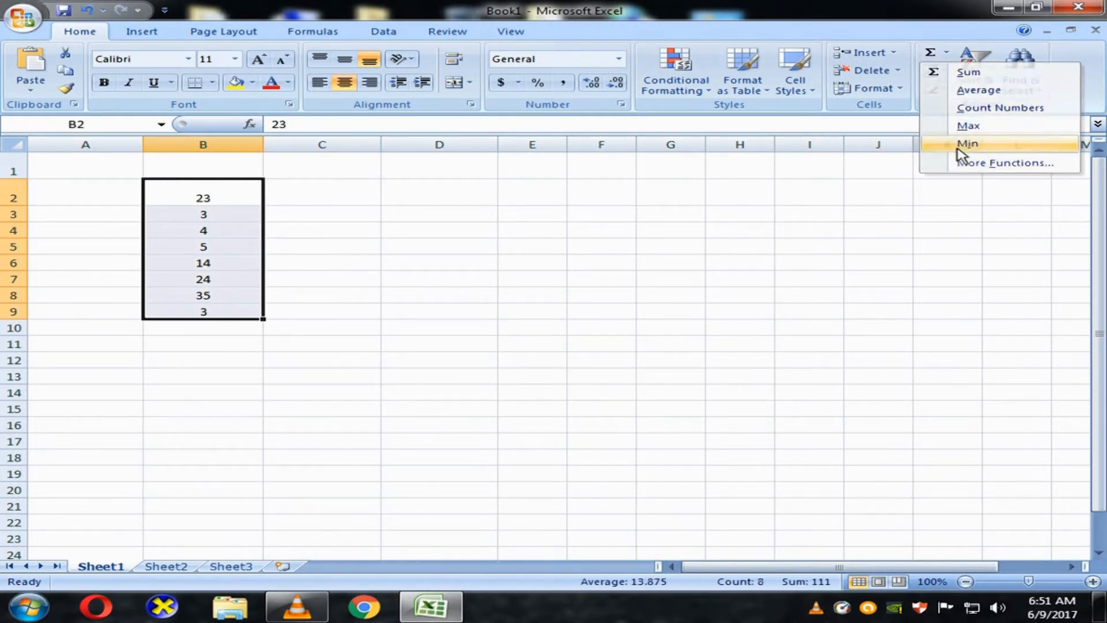
{"action": "left_click", "coordinate": [203, 316]}
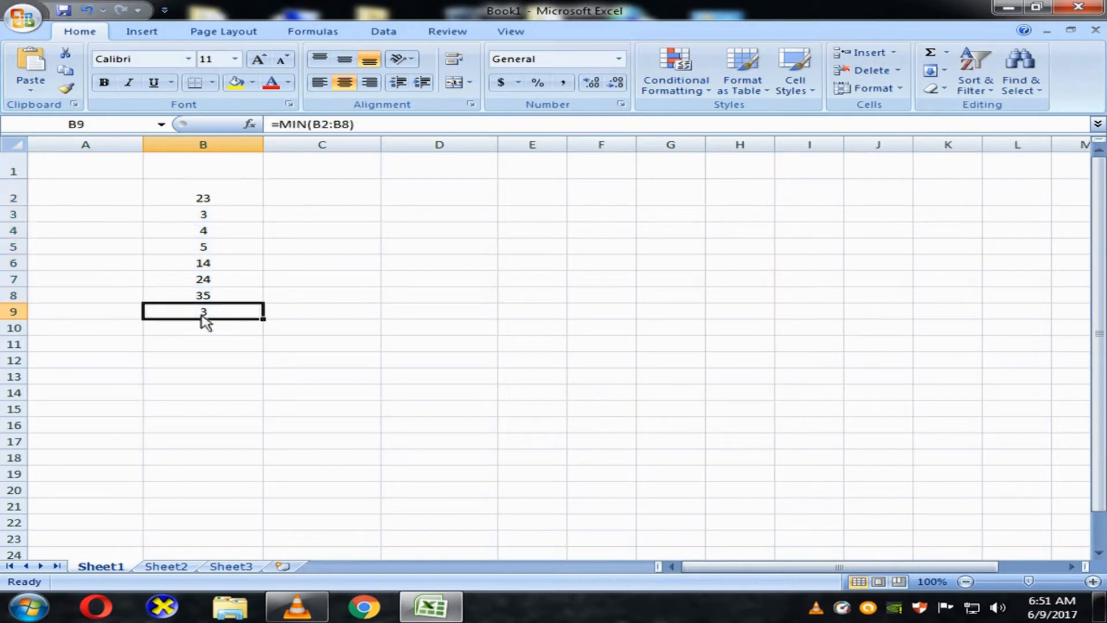
{"action": "key", "text": "Delete"}
Sort the numbers in B2:B8 from smallest to largest.
{"action": "left_click", "coordinate": [227, 202]}
{"action": "left_click_drag", "start_coordinate": [229, 209], "coordinate": [222, 306]}
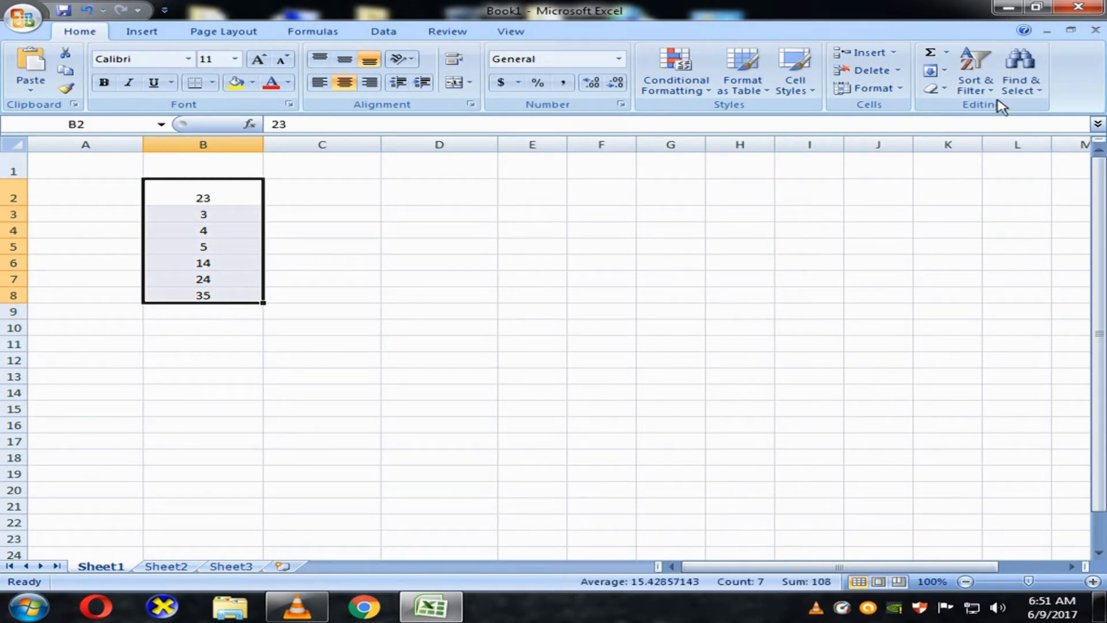
{"action": "left_click", "coordinate": [980, 97]}
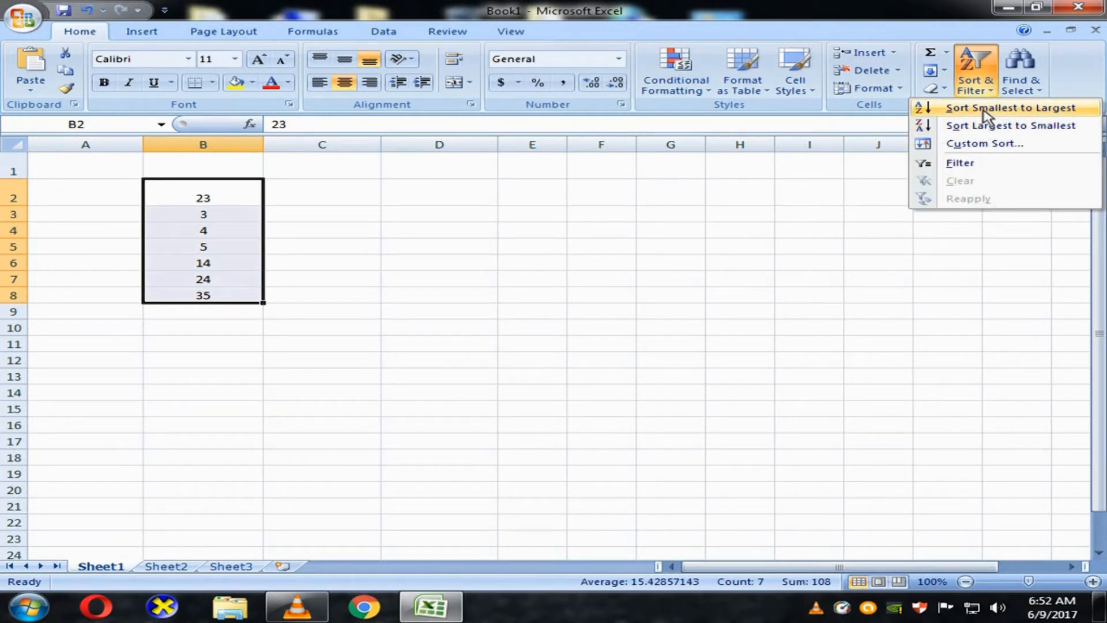
{"action": "left_click", "coordinate": [986, 110]}
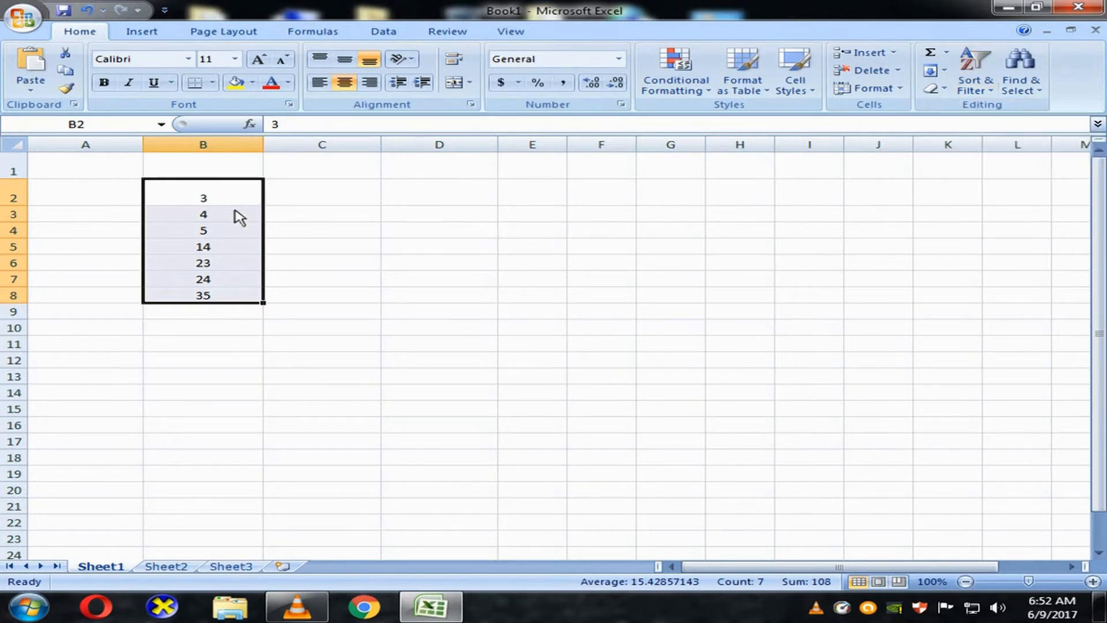
Sum the sorted numbers in B2:B8 with AutoSum and select cell B9 to inspect its formula.
{"action": "left_click", "coordinate": [946, 53]}
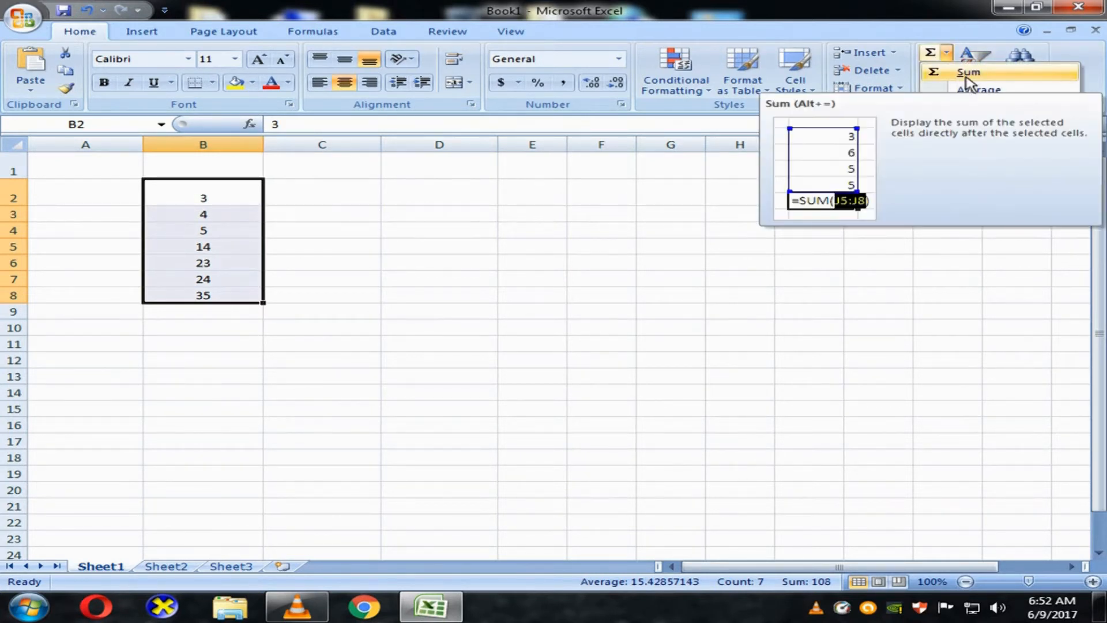
{"action": "left_click", "coordinate": [967, 76]}
{"action": "left_click", "coordinate": [242, 344]}
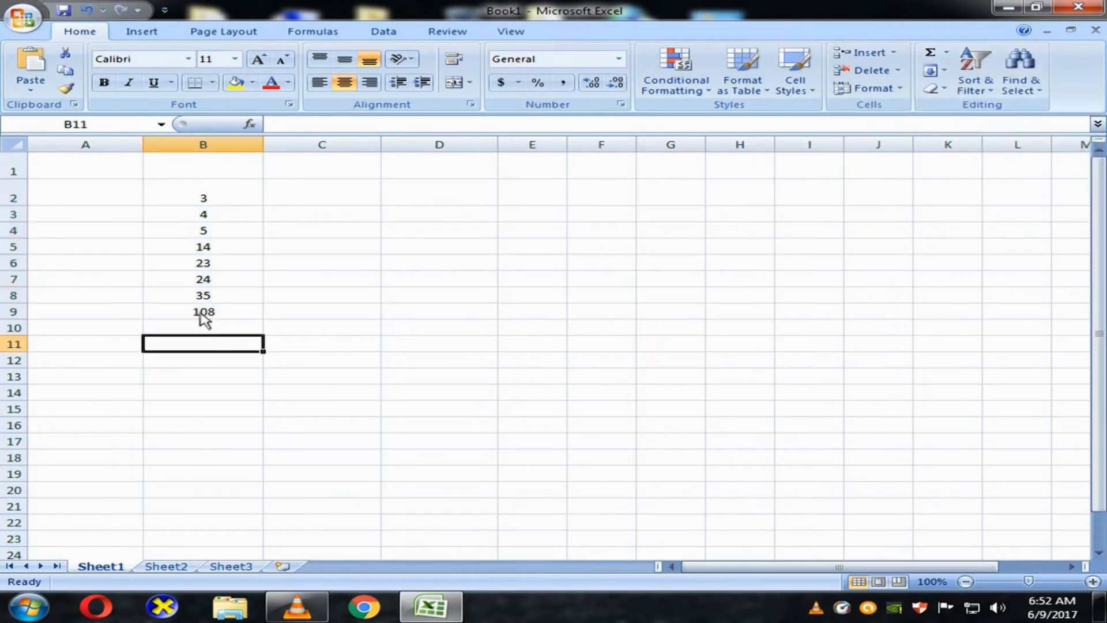
{"action": "left_click", "coordinate": [169, 313]}
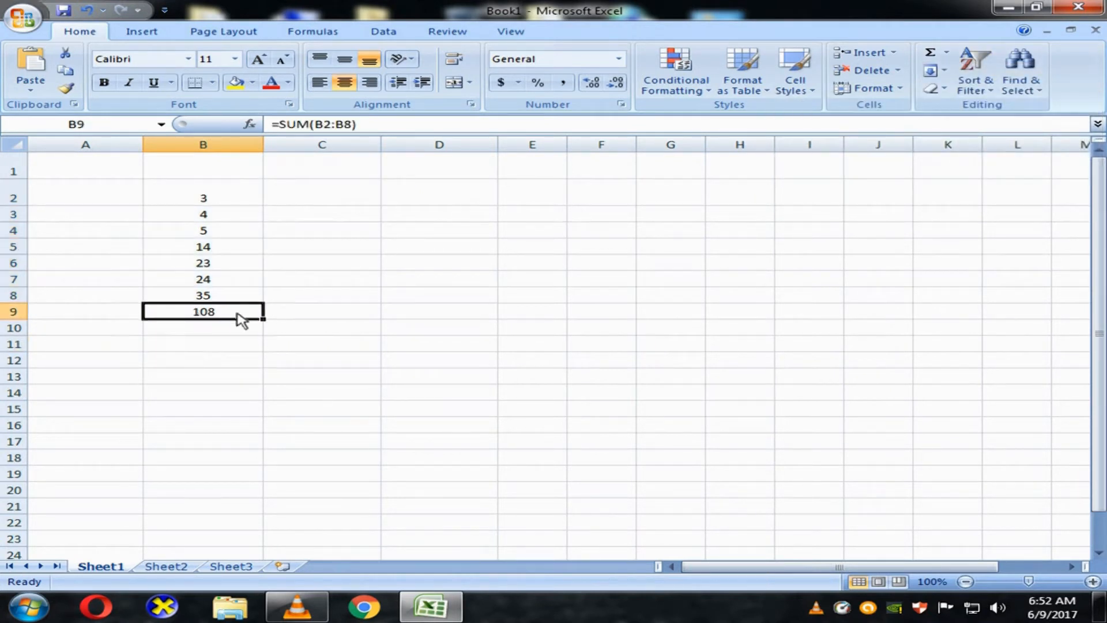
Change the value in cell B2 to 0 and select B9 to check the recalculated sum.
{"action": "left_click", "coordinate": [231, 205]}
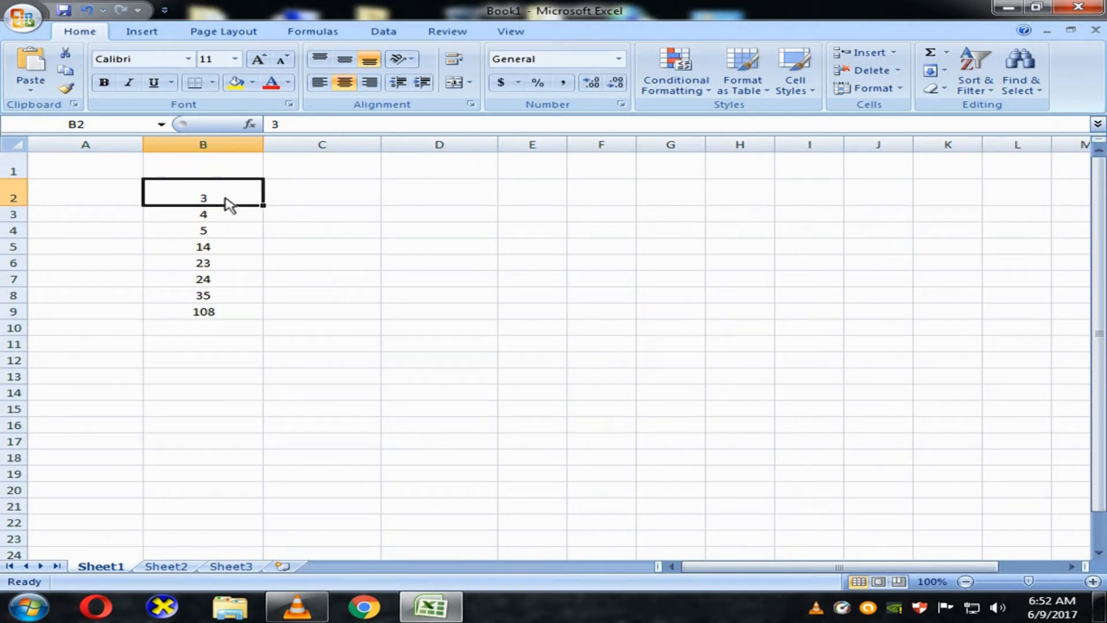
{"action": "key", "text": "BackSpace"}
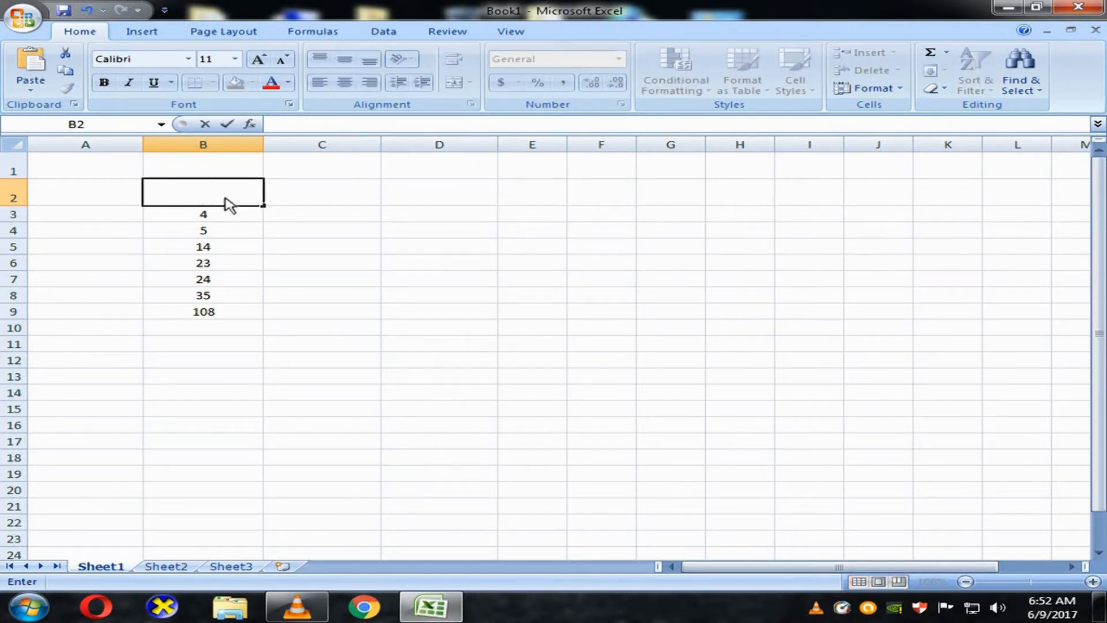
{"action": "type", "text": "0"}
{"action": "left_click", "coordinate": [236, 314]}
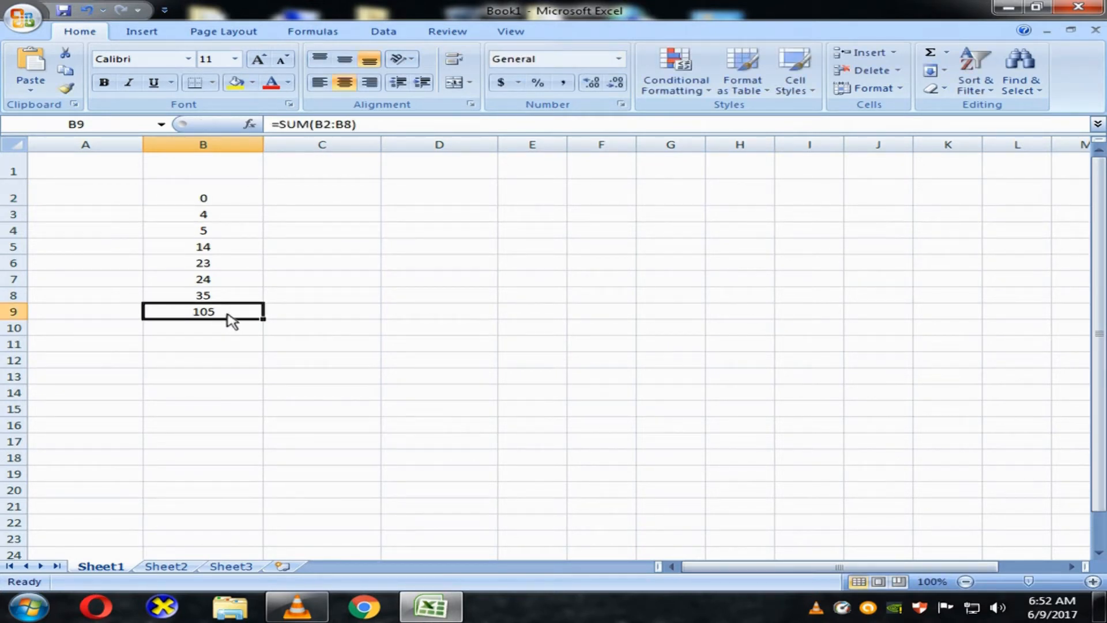
Change the value in cell B2 to 10 and select B9 to check the recalculated sum.
{"action": "left_click", "coordinate": [233, 205]}
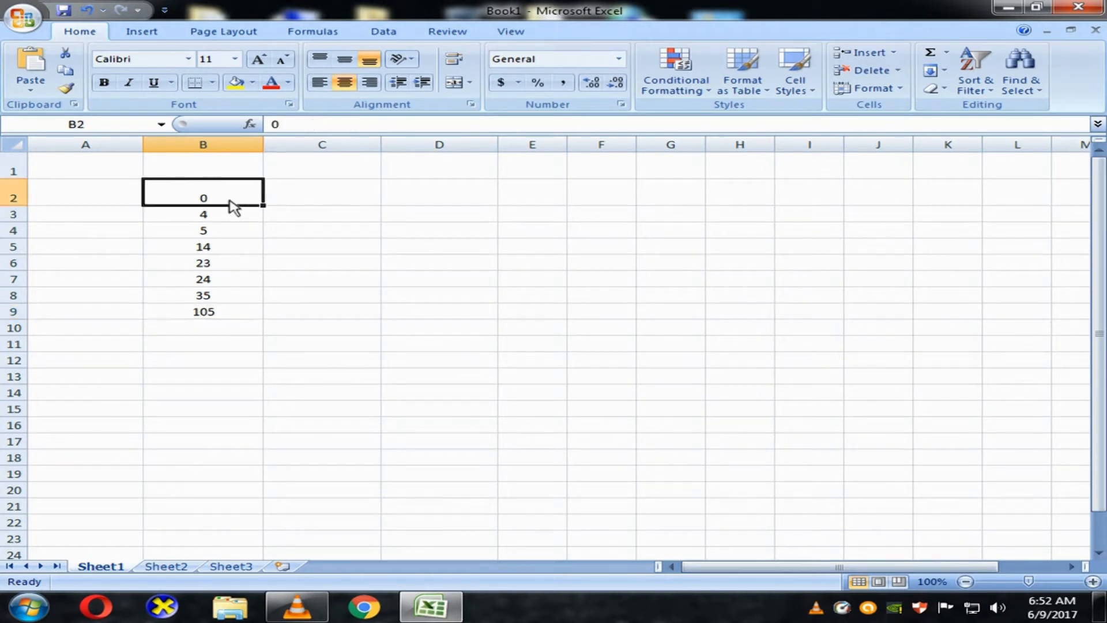
{"action": "key", "text": "BackSpace"}
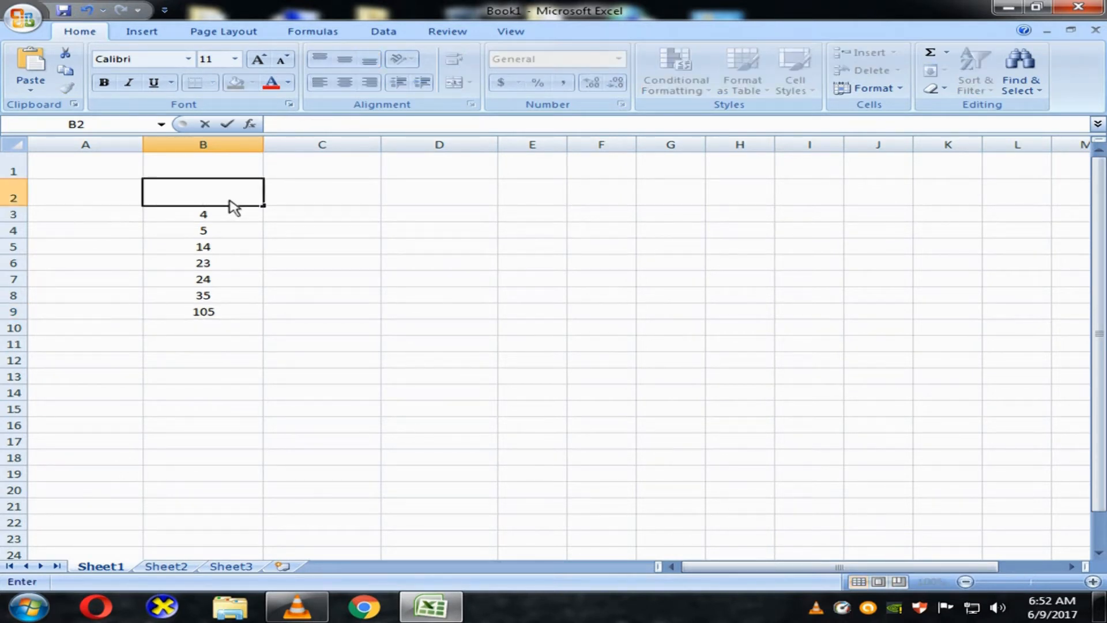
{"action": "type", "text": "10"}
{"action": "left_click", "coordinate": [238, 315]}
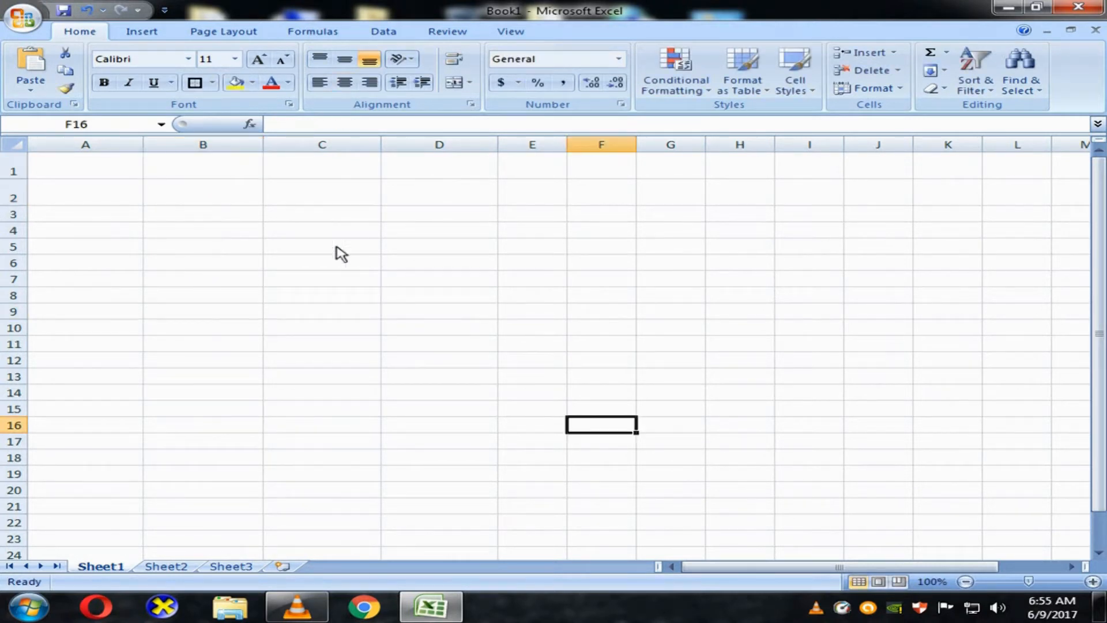
Apply a thick box border around the range B2:D12.
{"action": "left_click_drag", "start_coordinate": [226, 203], "coordinate": [441, 364]}
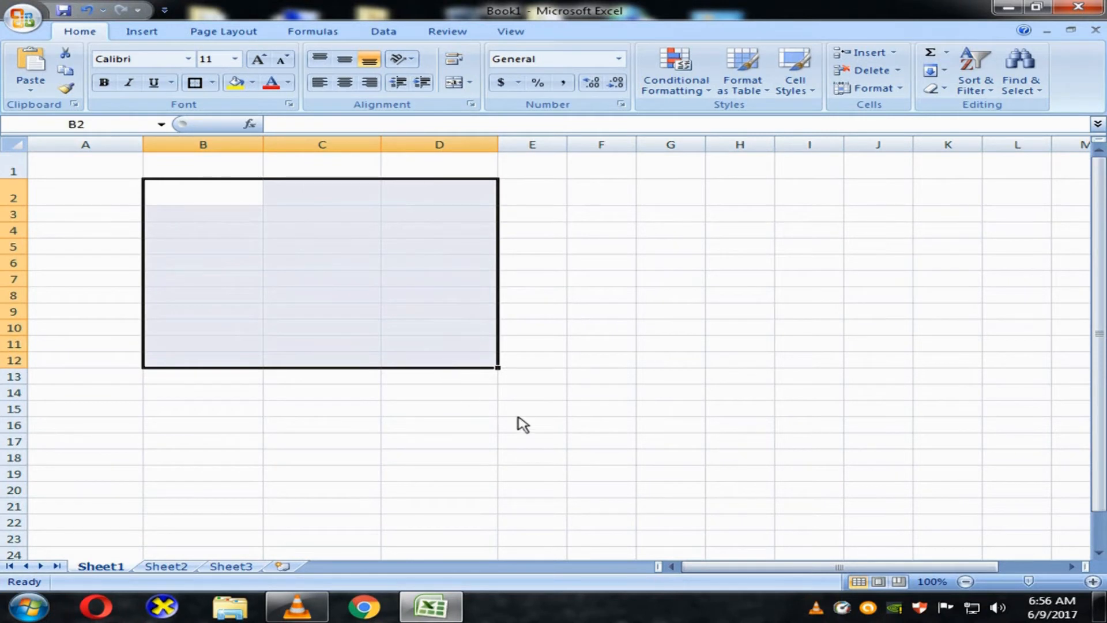
{"action": "left_click", "coordinate": [213, 83]}
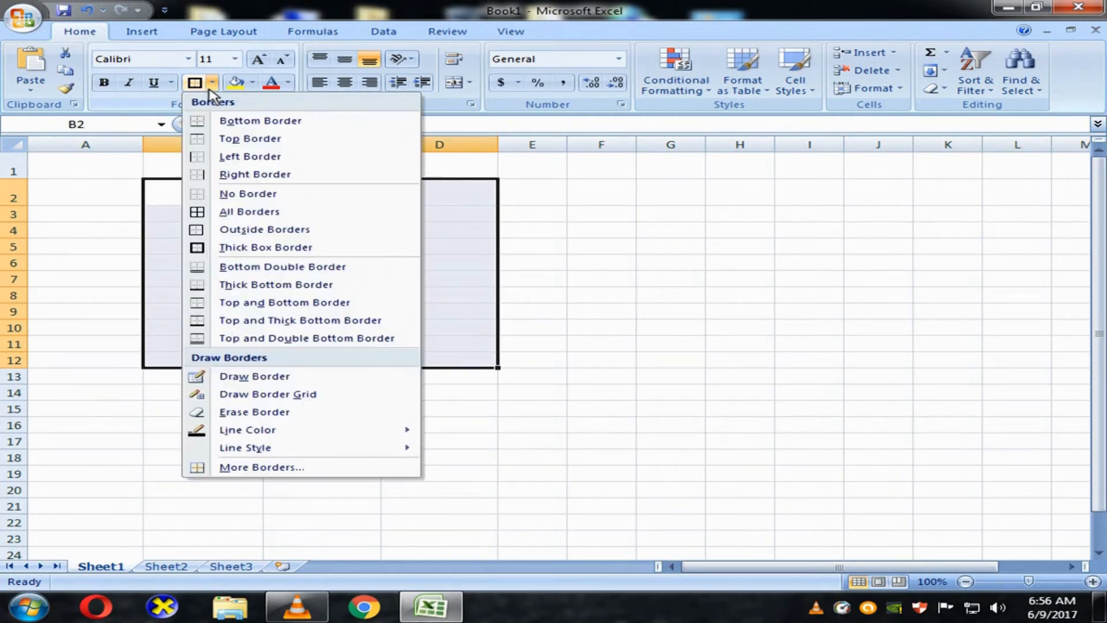
{"action": "left_click", "coordinate": [227, 252]}
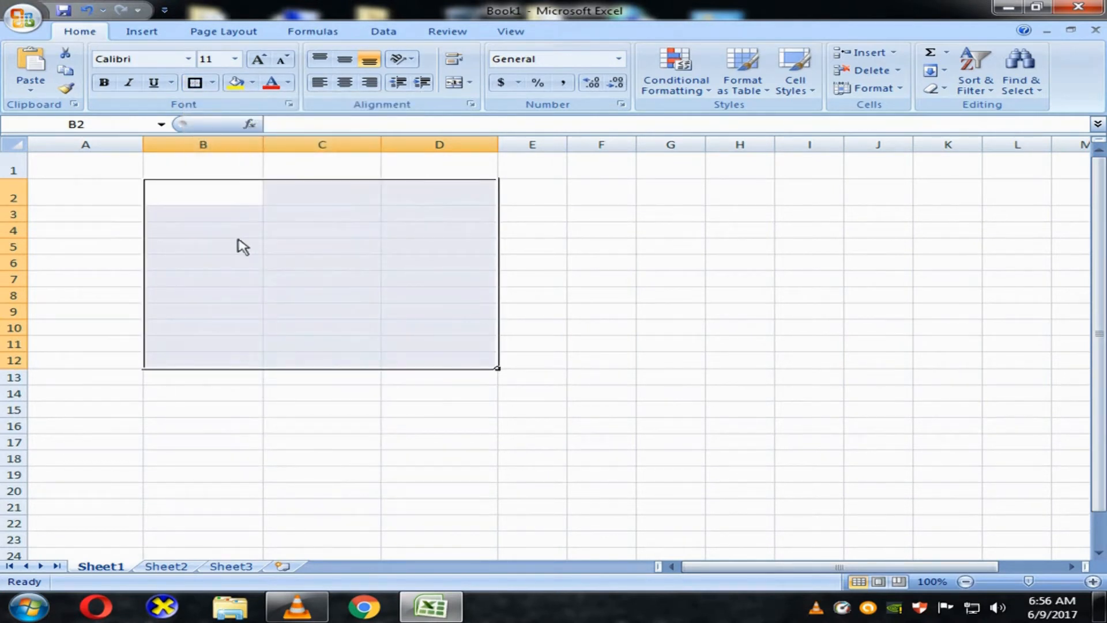
{"action": "left_click", "coordinate": [314, 413]}
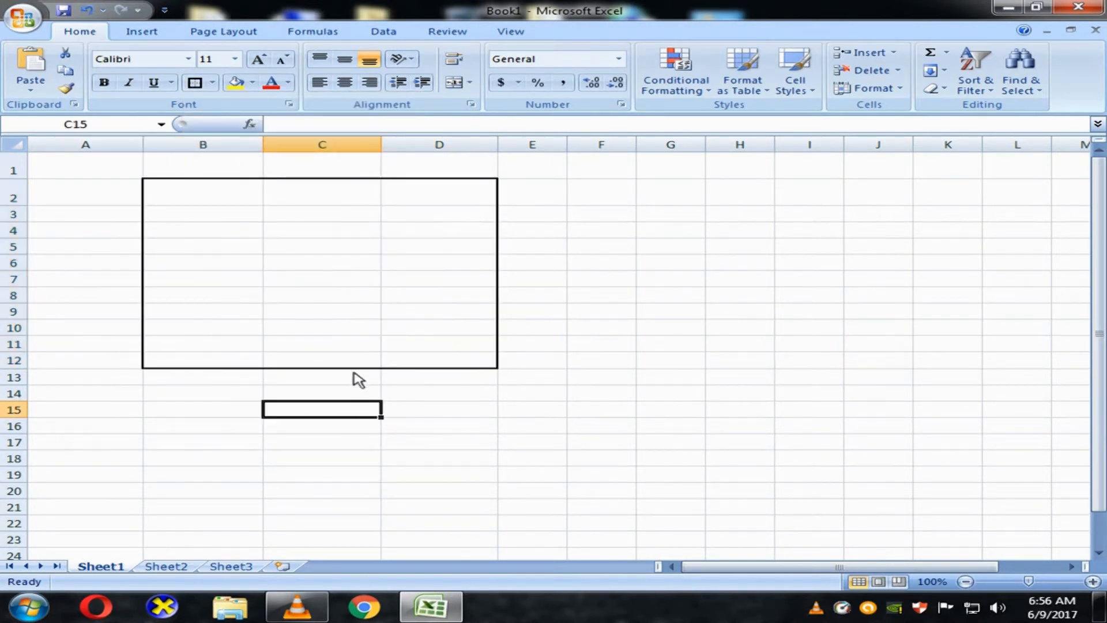
Enter the title "Table of 2" in cell B2 of the bordered range.
{"action": "left_click", "coordinate": [207, 199]}
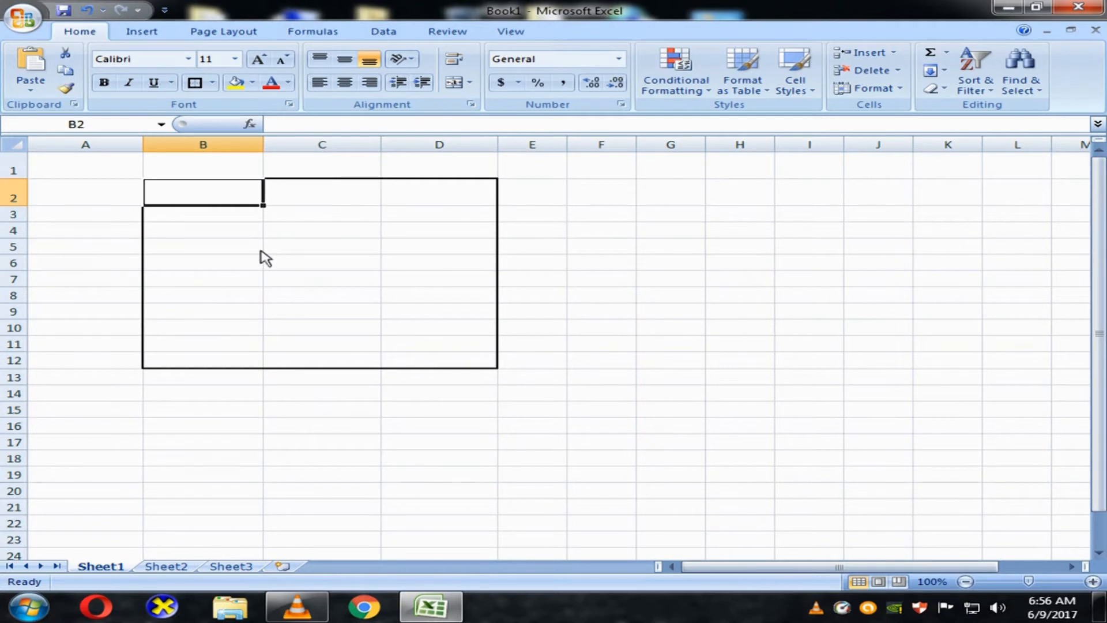
{"action": "type", "text": "Table of"}
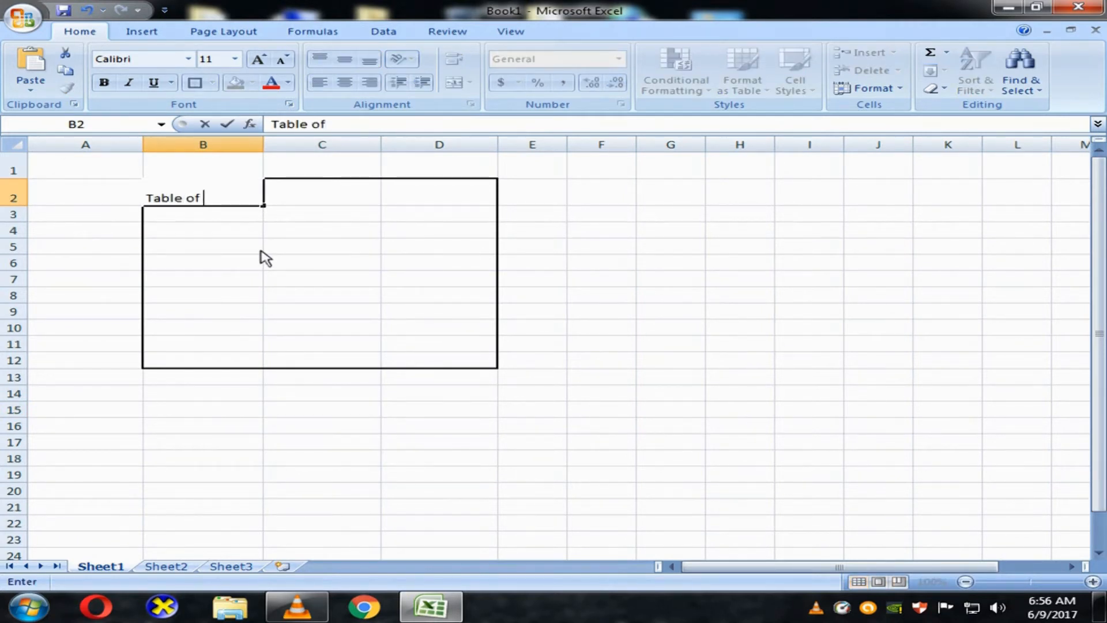
{"action": "type", "text": " 2"}
{"action": "left_click", "coordinate": [279, 230]}
Merge and center the title across B2:D2 and give it the Accent4 cell style.
{"action": "left_click", "coordinate": [209, 197]}
{"action": "left_click_drag", "start_coordinate": [212, 203], "coordinate": [424, 206]}
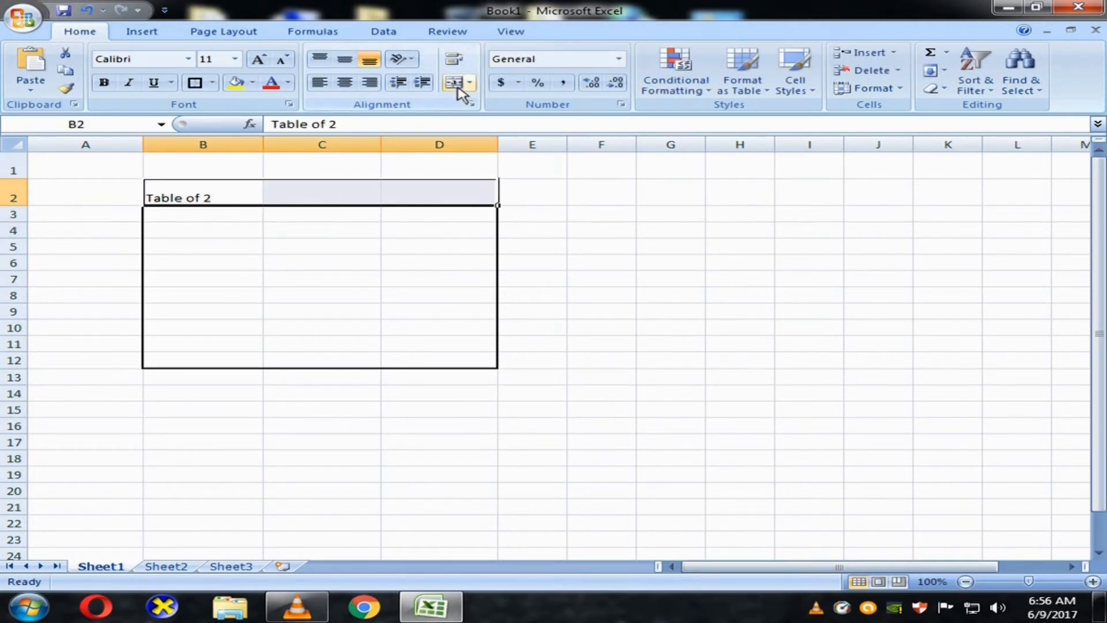
{"action": "left_click", "coordinate": [455, 83]}
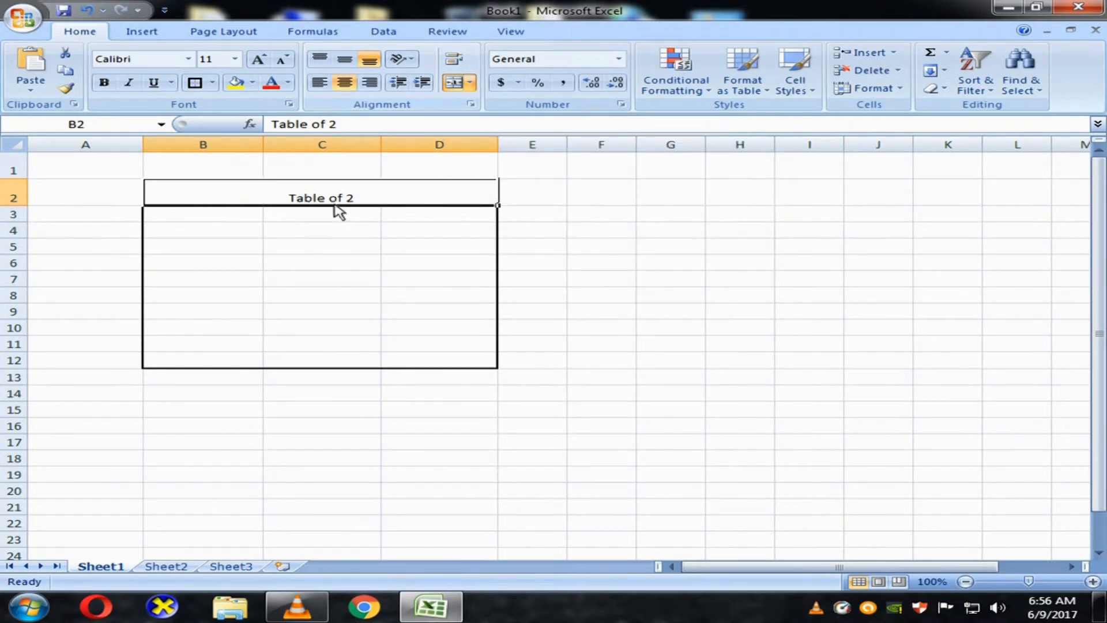
{"action": "left_click", "coordinate": [809, 88]}
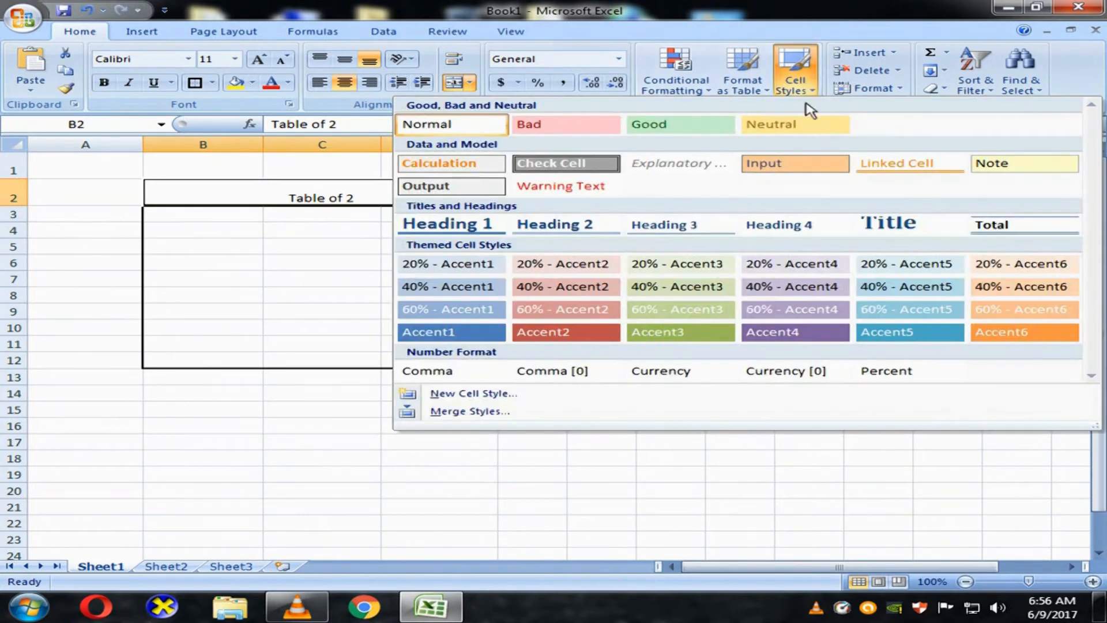
{"action": "left_click", "coordinate": [783, 339]}
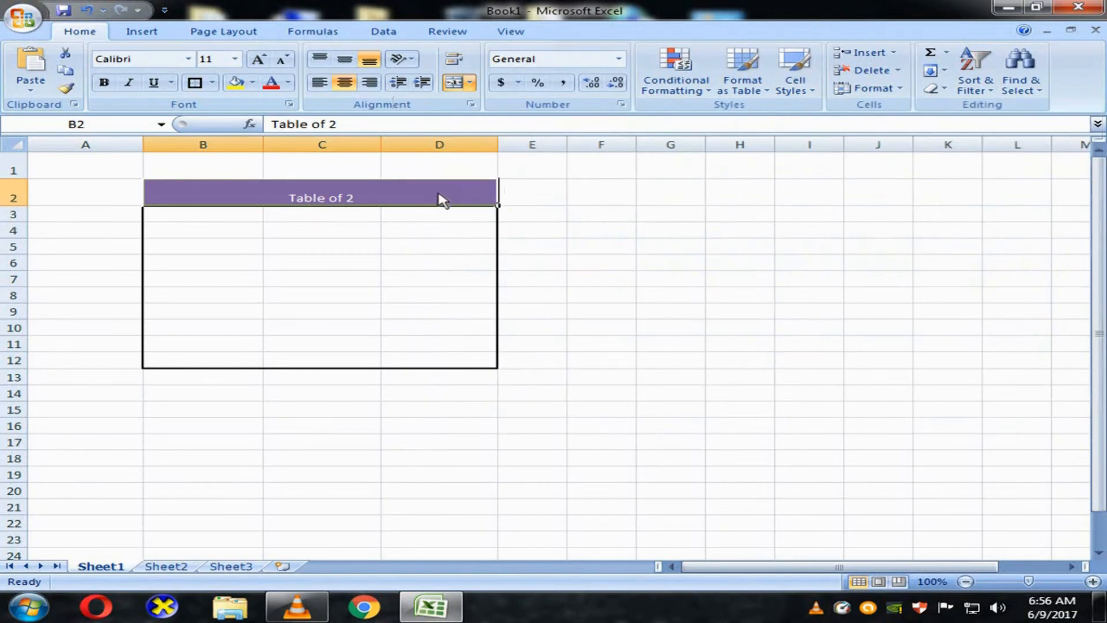
Fill cells B3:B12 of the table's first column with the value 2.
{"action": "left_click", "coordinate": [245, 217]}
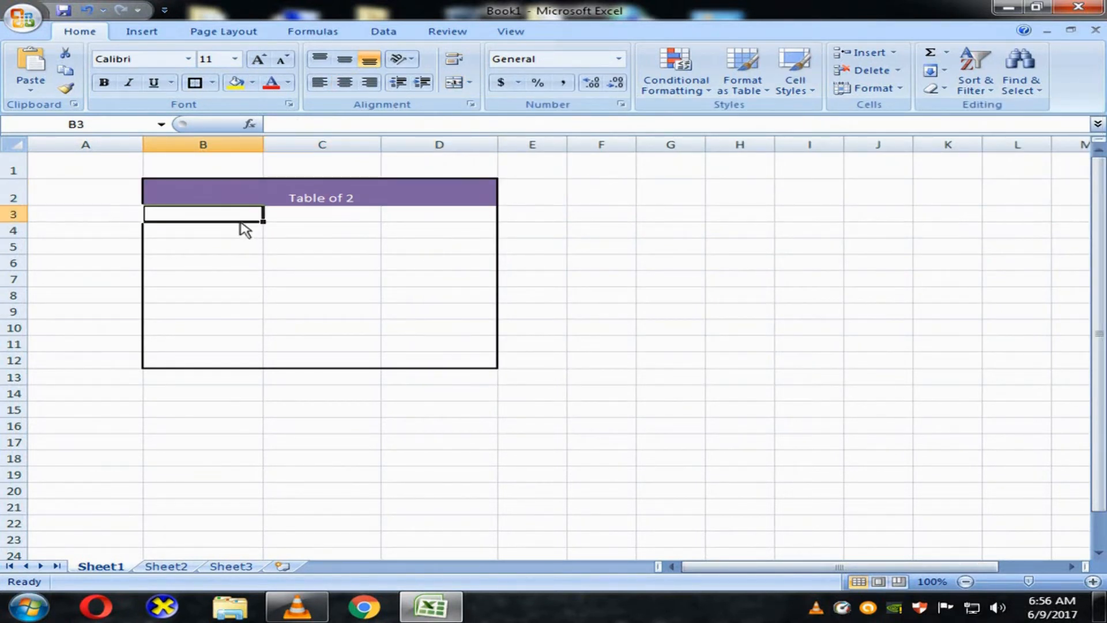
{"action": "type", "text": "2"}
{"action": "key", "text": "Return"}
{"action": "type", "text": "2"}
{"action": "key", "text": "Return"}
{"action": "type", "text": "2"}
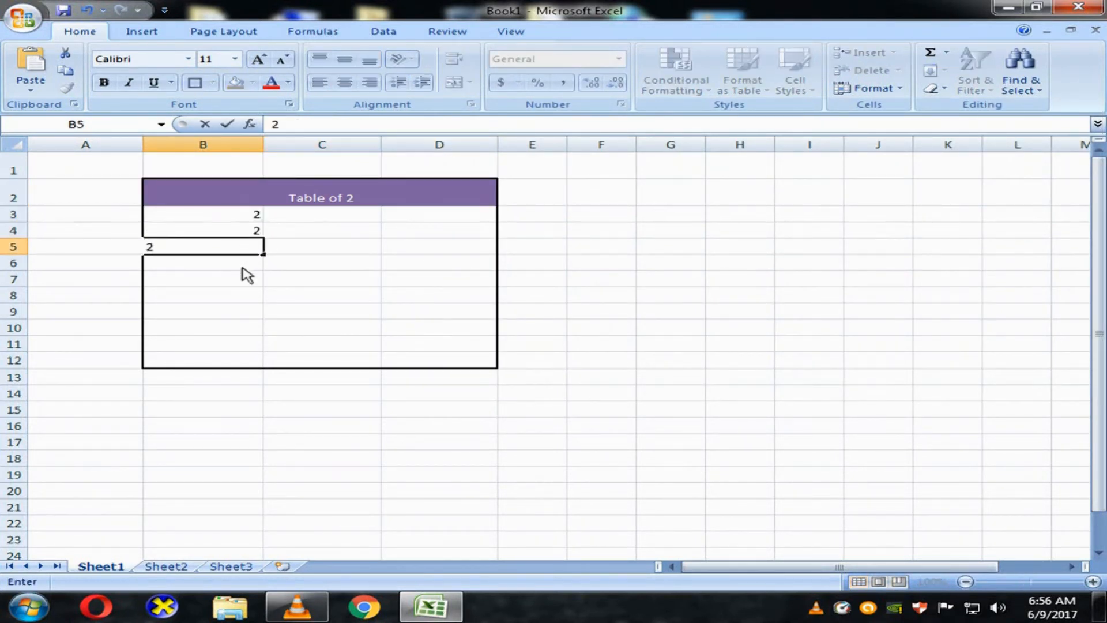
{"action": "left_click", "coordinate": [254, 234]}
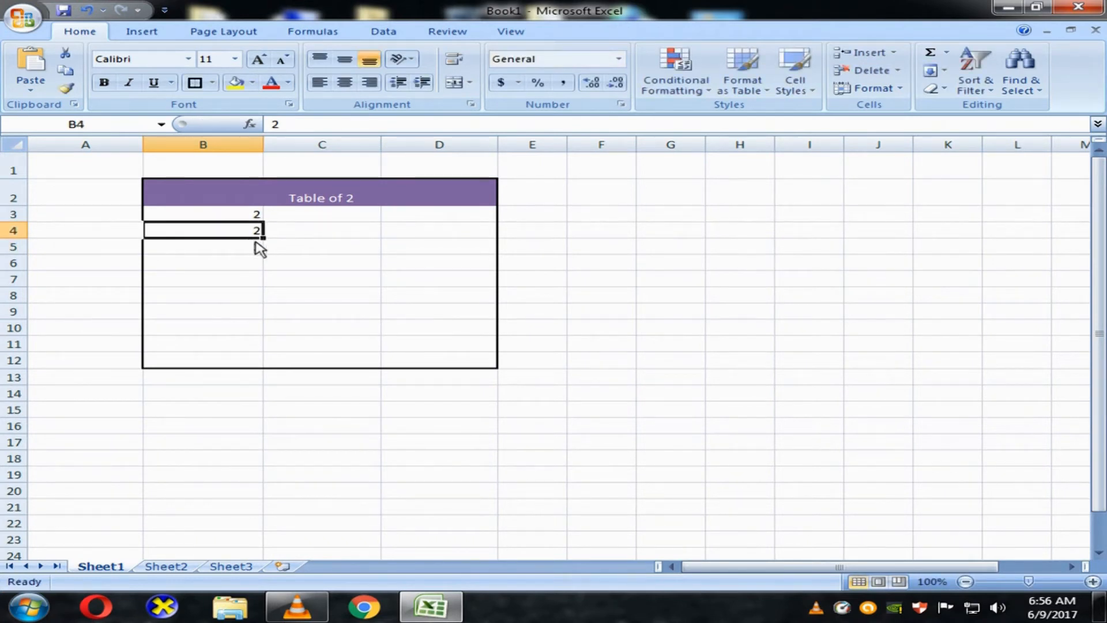
{"action": "left_click", "coordinate": [257, 248]}
{"action": "left_click_drag", "start_coordinate": [262, 253], "coordinate": [263, 363]}
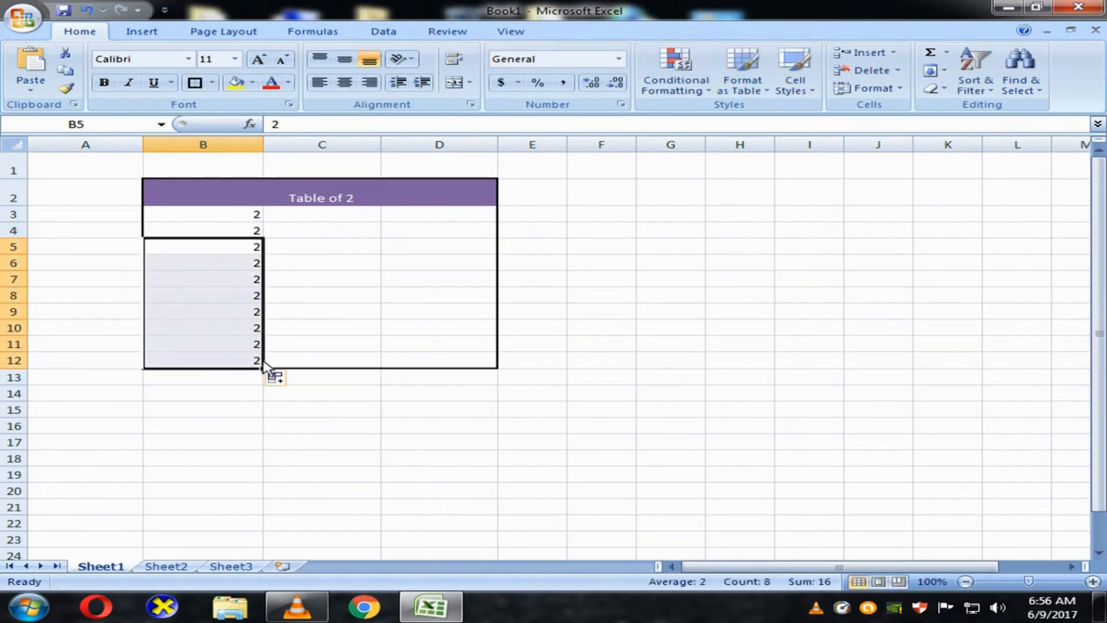
Enter 1 and 2 in C3 and C4 and extend the series down to 10 in C12.
{"action": "left_click", "coordinate": [354, 218]}
{"action": "type", "text": "1"}
{"action": "key", "text": "Return"}
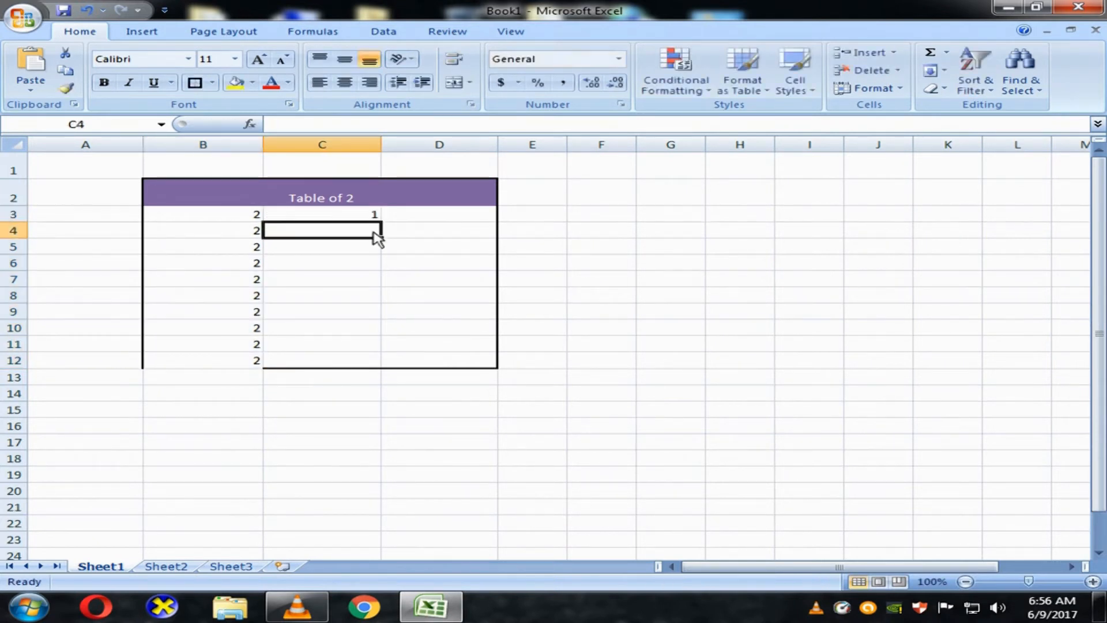
{"action": "type", "text": "2"}
{"action": "key", "text": "Return"}
{"action": "left_click_drag", "start_coordinate": [372, 218], "coordinate": [386, 370]}
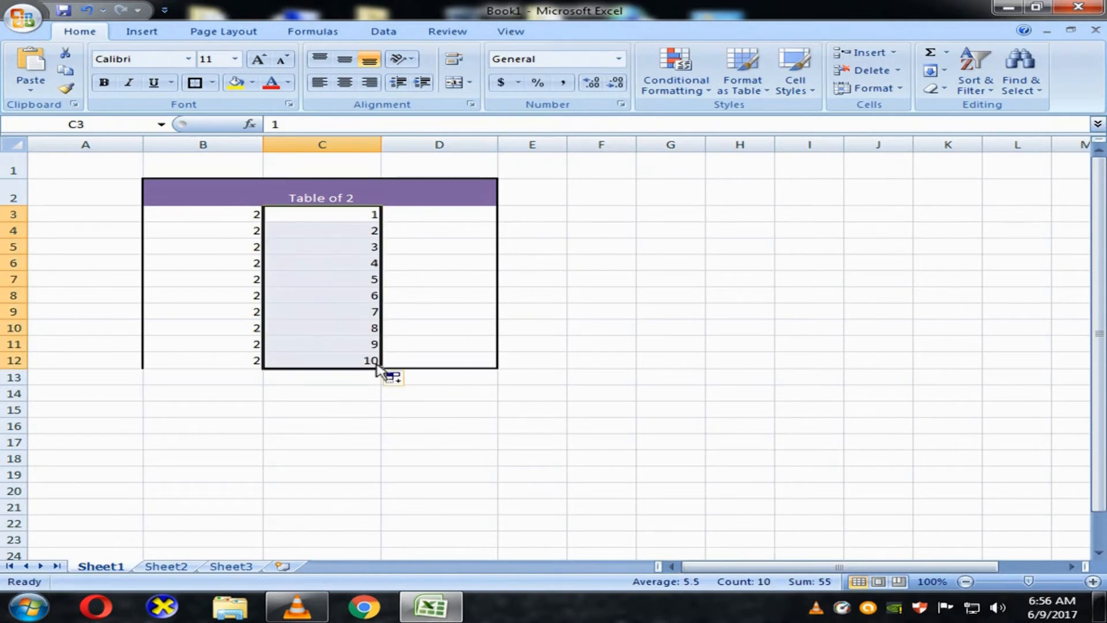
Enter 2 and 4 in D3 and D4 and extend the series down to D12.
{"action": "left_click", "coordinate": [467, 217]}
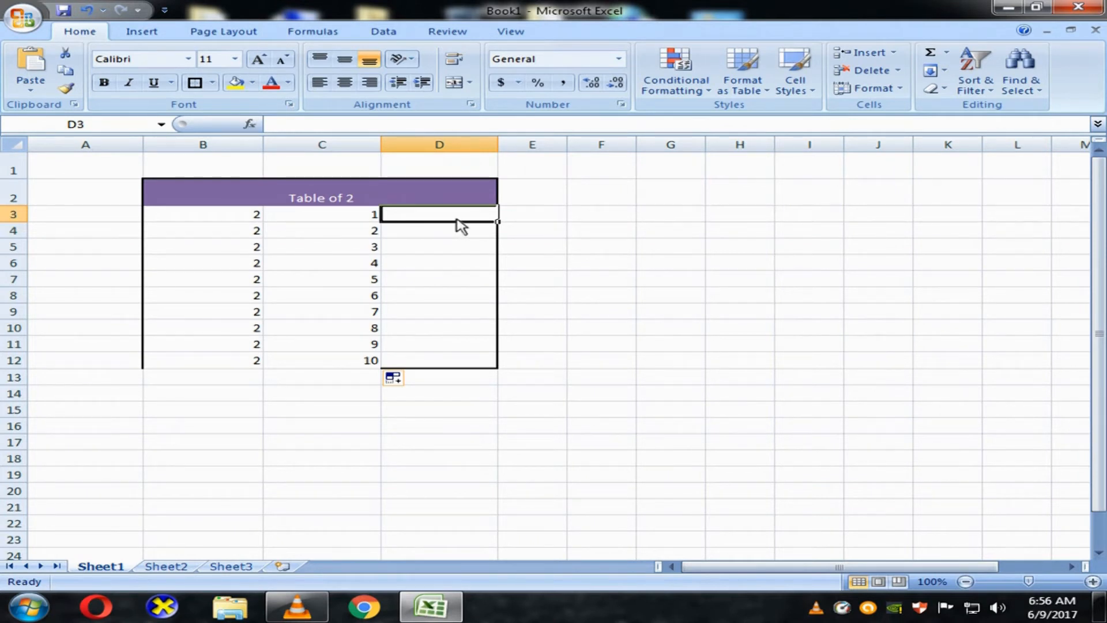
{"action": "type", "text": "2"}
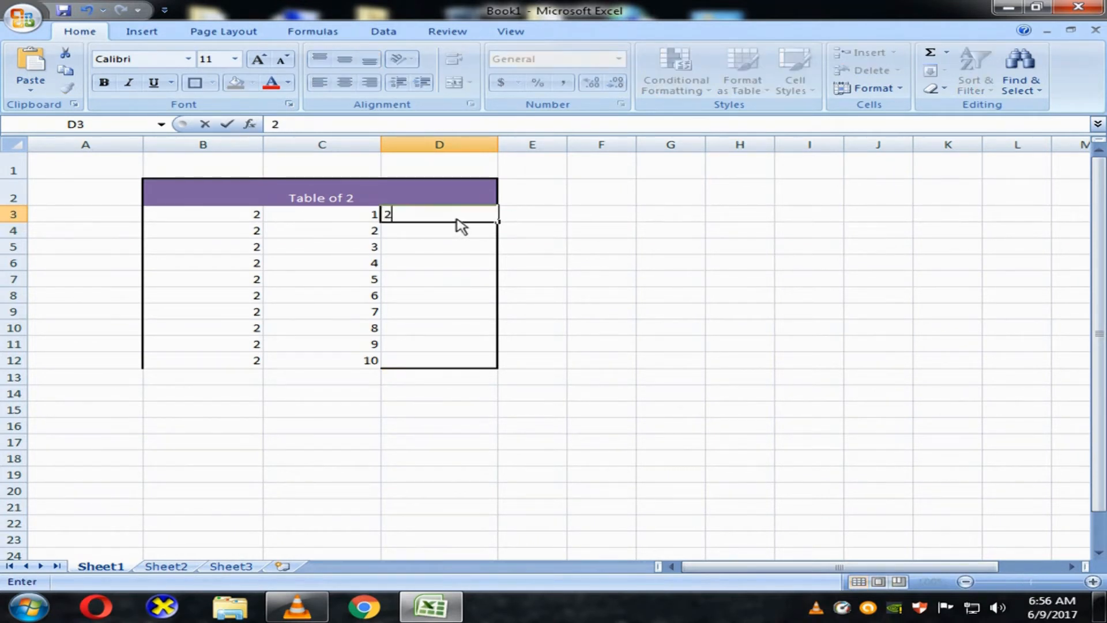
{"action": "key", "text": "Return"}
{"action": "type", "text": "4"}
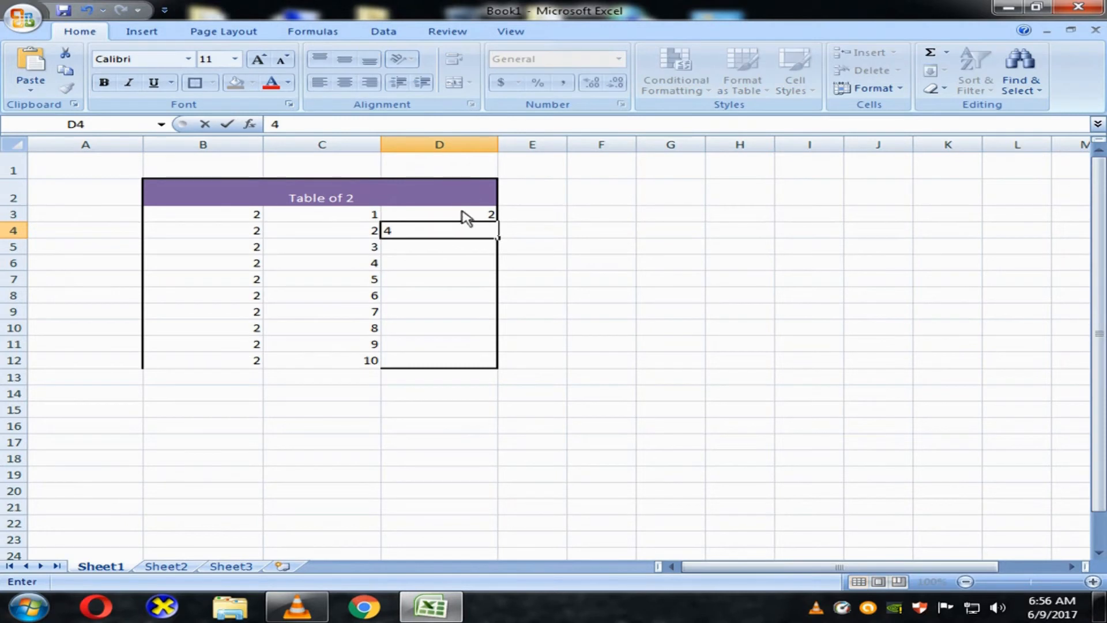
{"action": "left_click", "coordinate": [462, 215]}
{"action": "left_click_drag", "start_coordinate": [472, 232], "coordinate": [472, 248]}
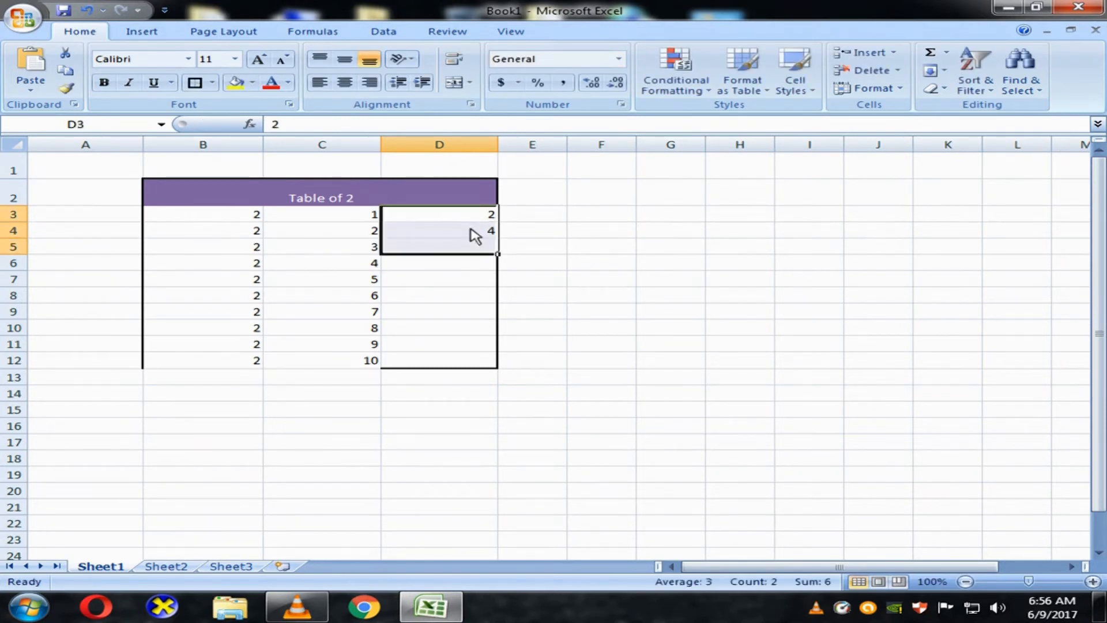
{"action": "left_click_drag", "start_coordinate": [470, 217], "coordinate": [502, 369]}
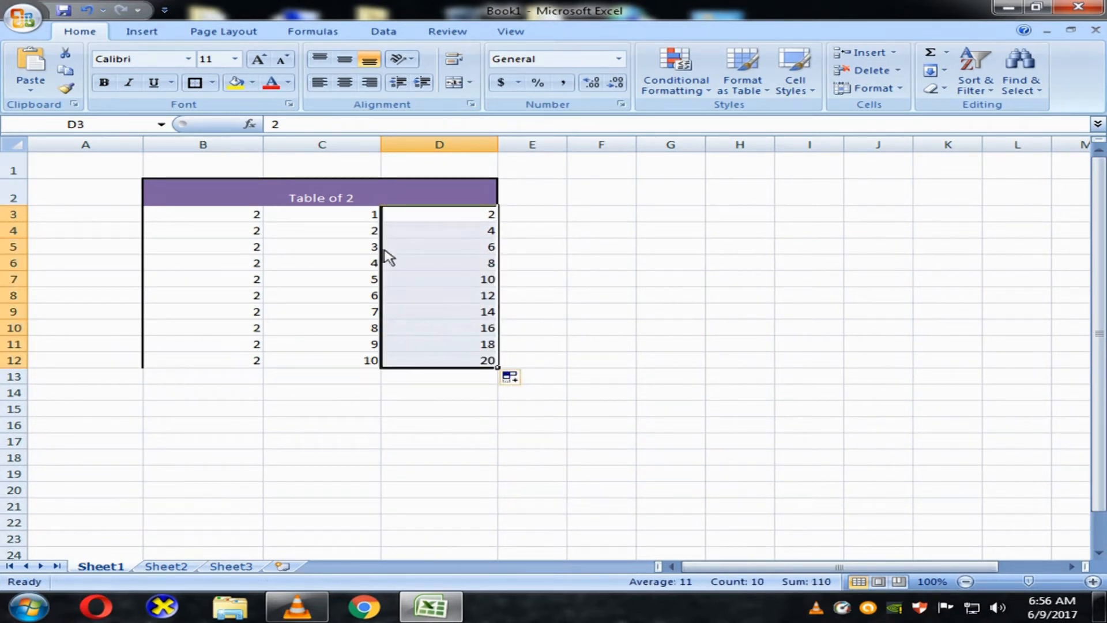
Clear the manually filled results from D3:D12 and select D3.
{"action": "left_click", "coordinate": [257, 218]}
{"action": "left_click", "coordinate": [329, 219]}
{"action": "left_click", "coordinate": [447, 220]}
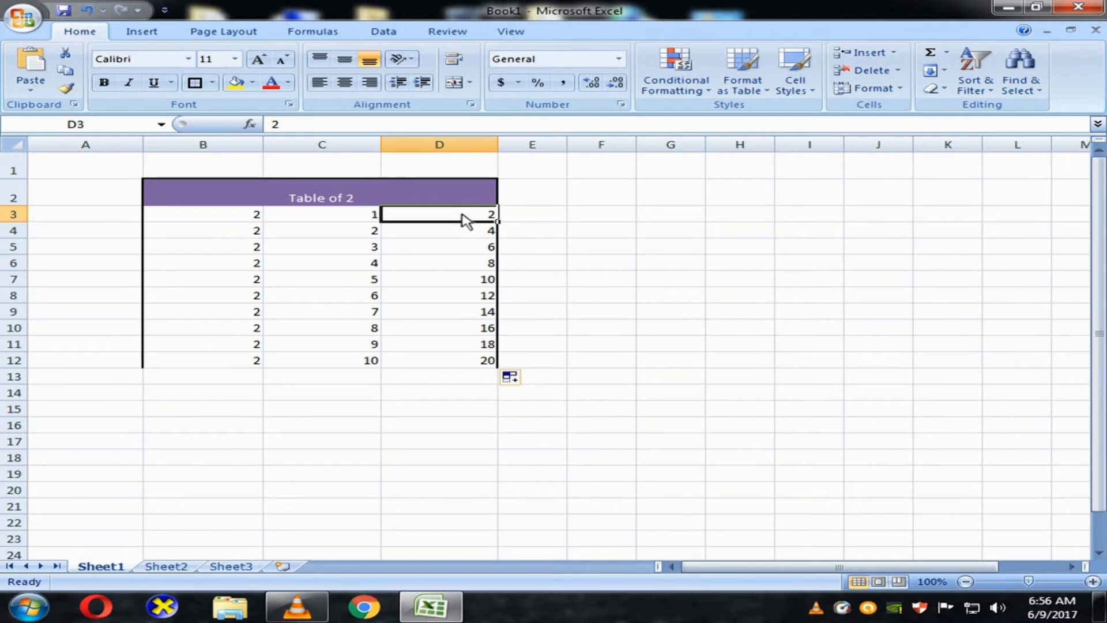
{"action": "left_click_drag", "start_coordinate": [466, 221], "coordinate": [466, 364]}
{"action": "key", "text": "Delete"}
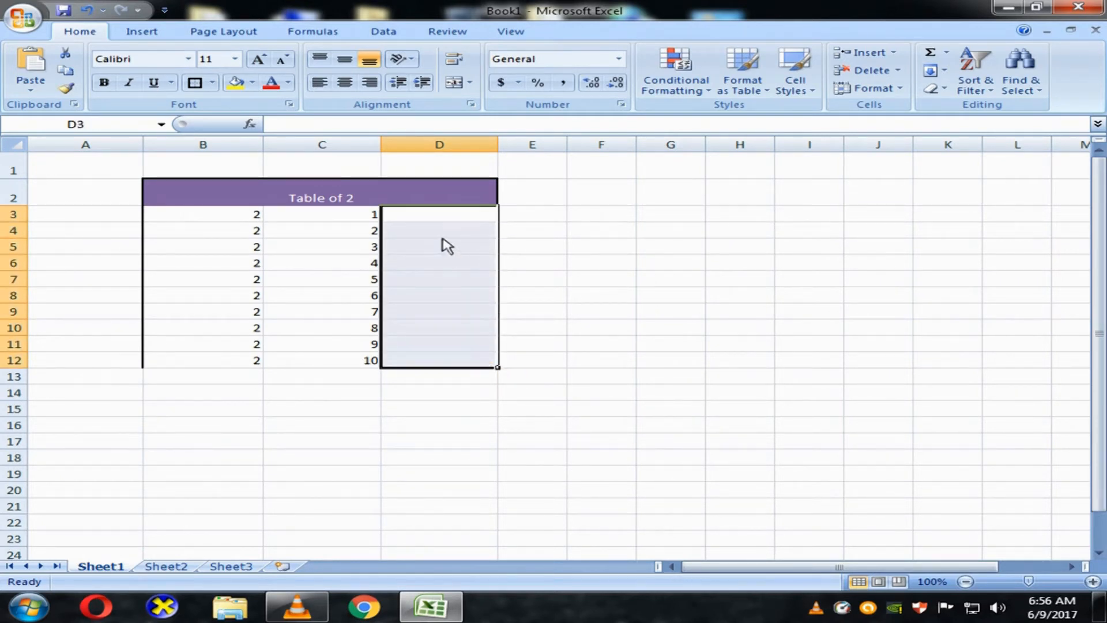
{"action": "left_click", "coordinate": [441, 220]}
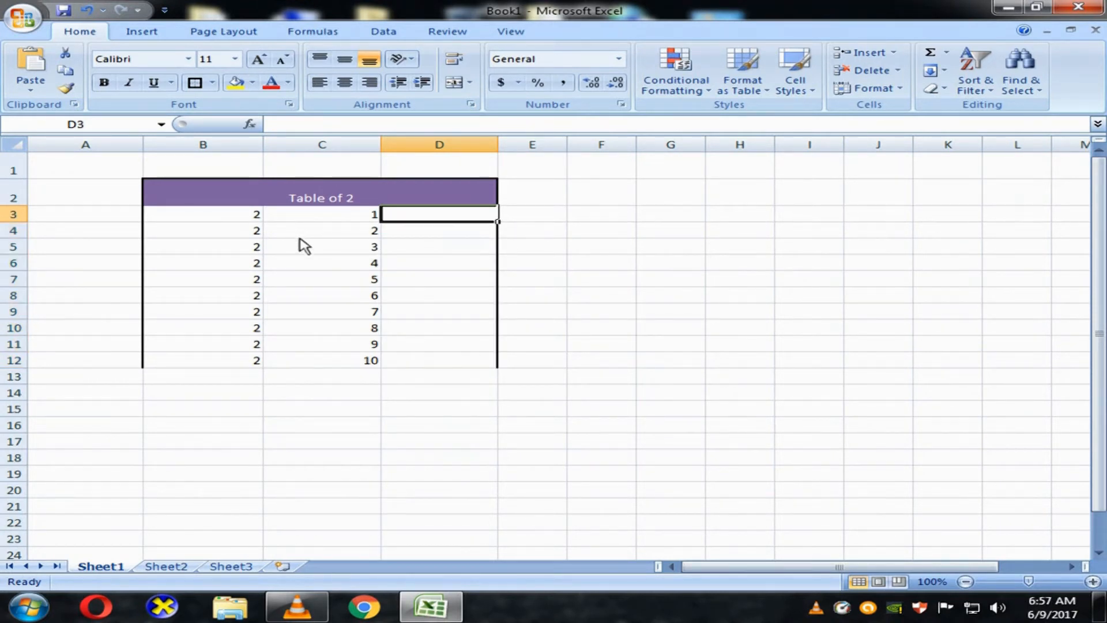
Check the cell references of the factors B3 and C3, then insert the Math & Trig function PRODUCT in D3.
{"action": "left_click", "coordinate": [232, 219]}
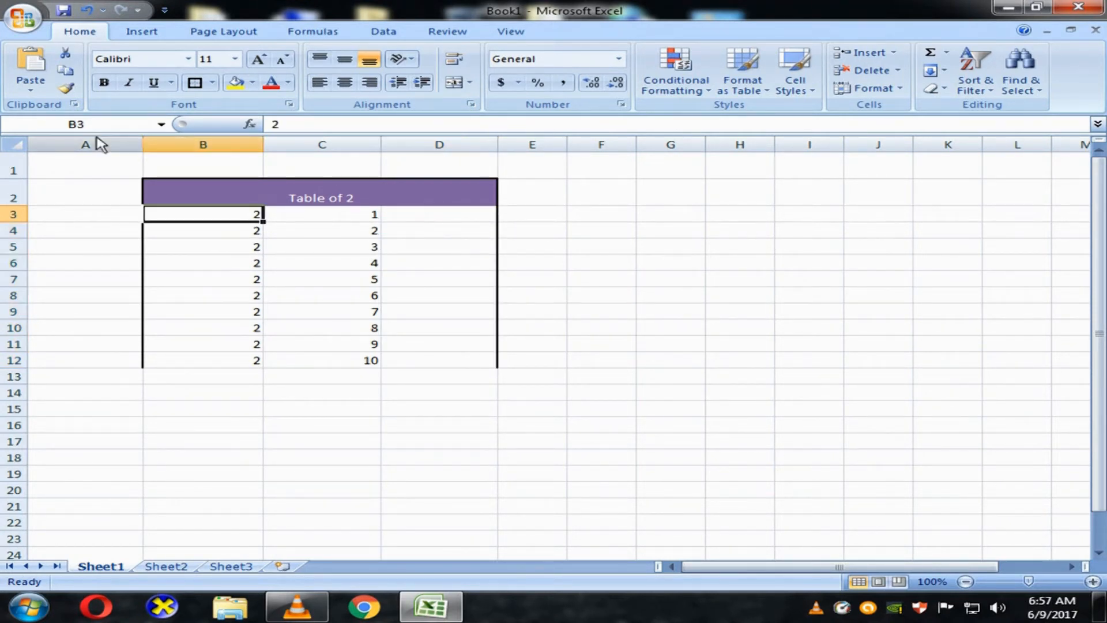
{"action": "left_click", "coordinate": [40, 130]}
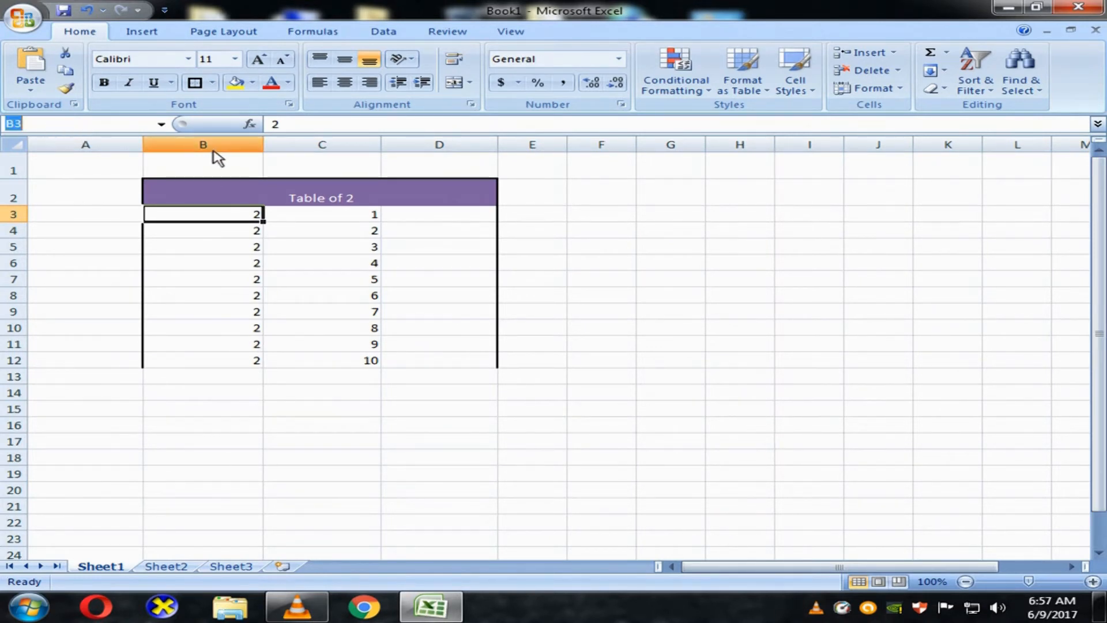
{"action": "left_click", "coordinate": [305, 225]}
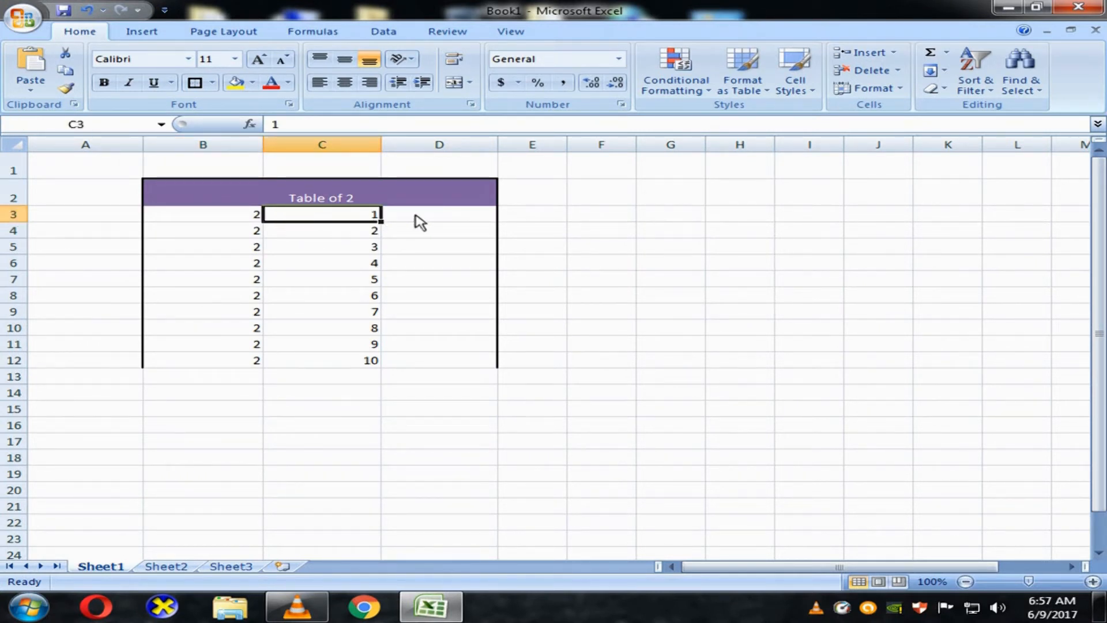
{"action": "left_click", "coordinate": [415, 220]}
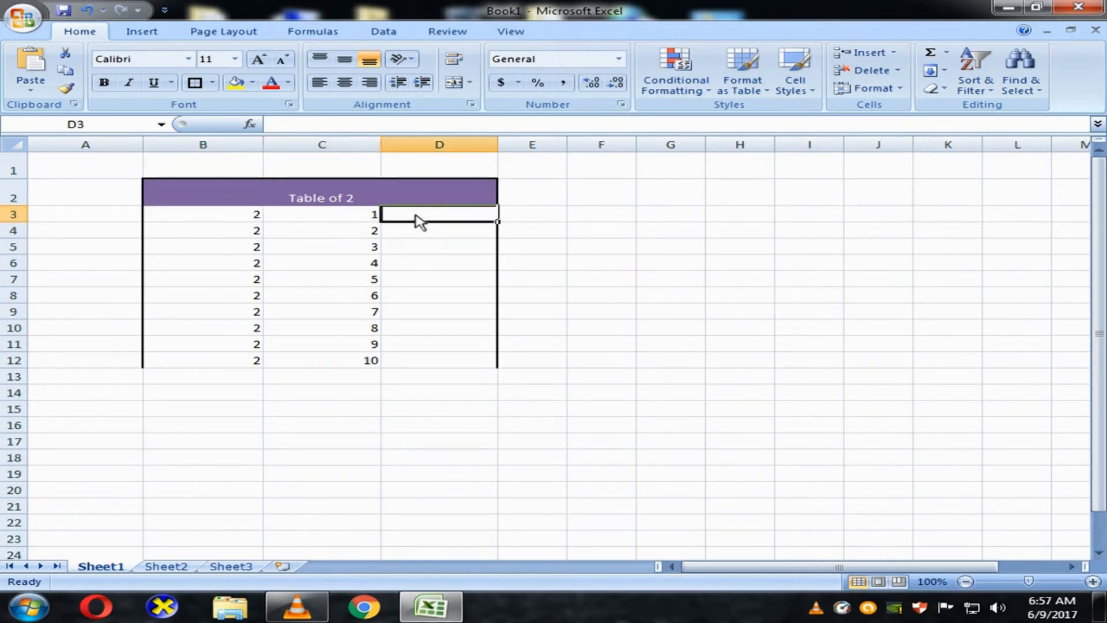
{"action": "left_click", "coordinate": [252, 132]}
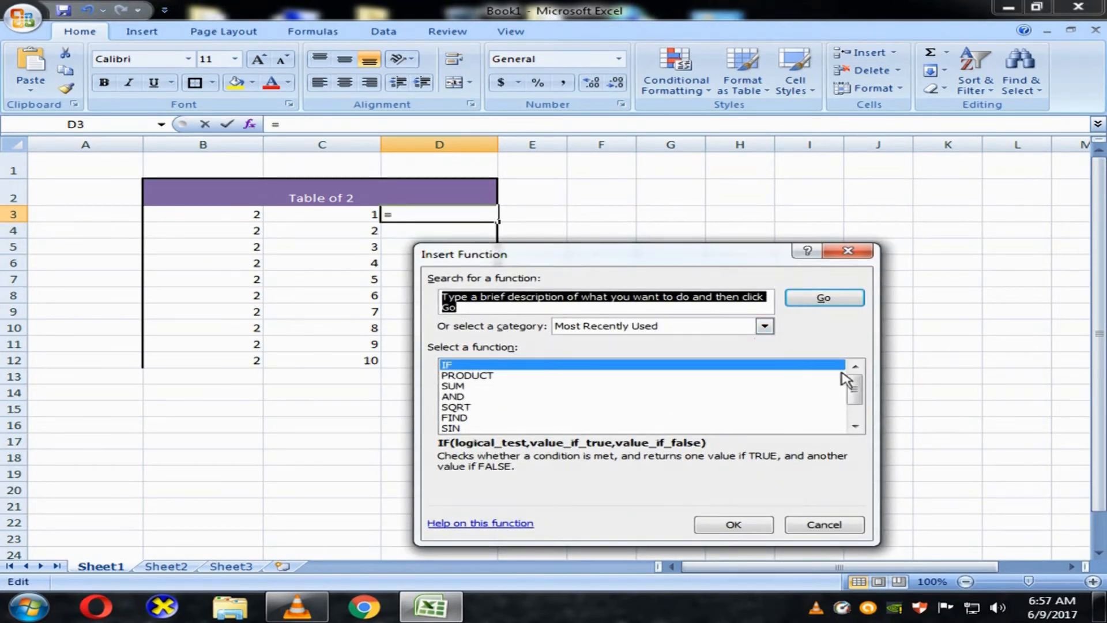
{"action": "left_click_drag", "start_coordinate": [853, 383], "coordinate": [831, 353]}
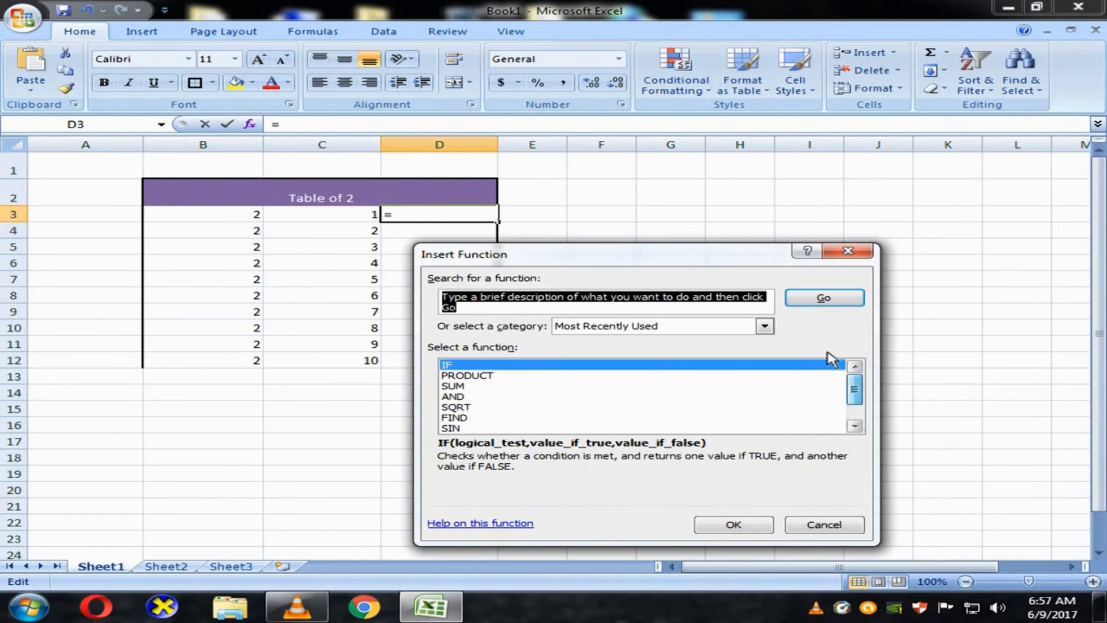
{"action": "left_click", "coordinate": [765, 326]}
{"action": "scroll", "coordinate": [673, 390], "scroll_direction": "down", "scroll_amount": 1}
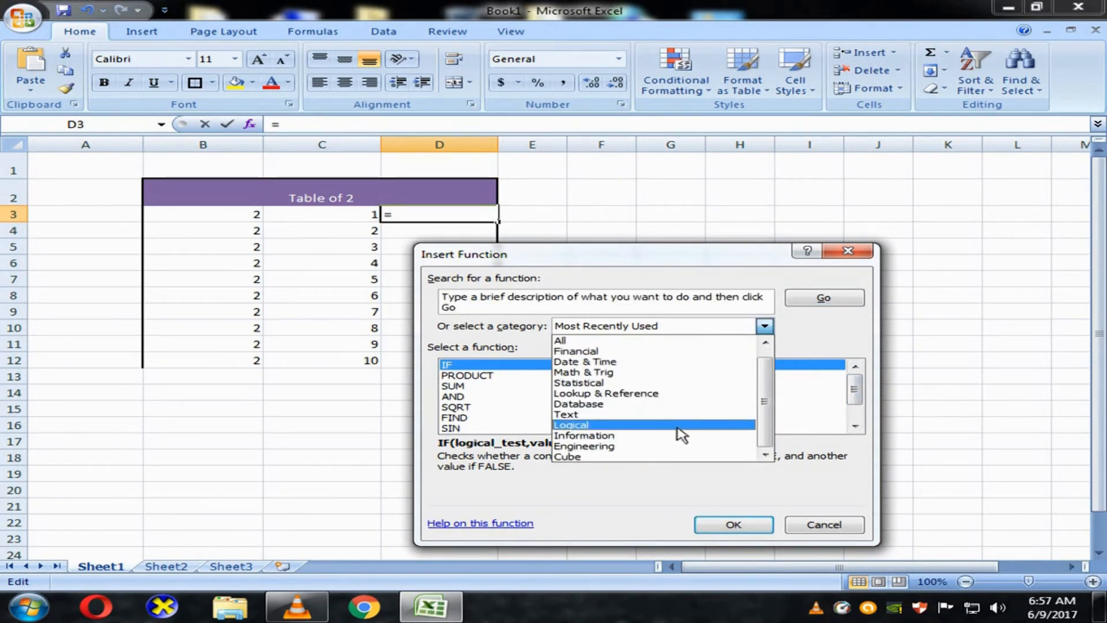
{"action": "scroll", "coordinate": [771, 420], "scroll_direction": "up", "scroll_amount": 1}
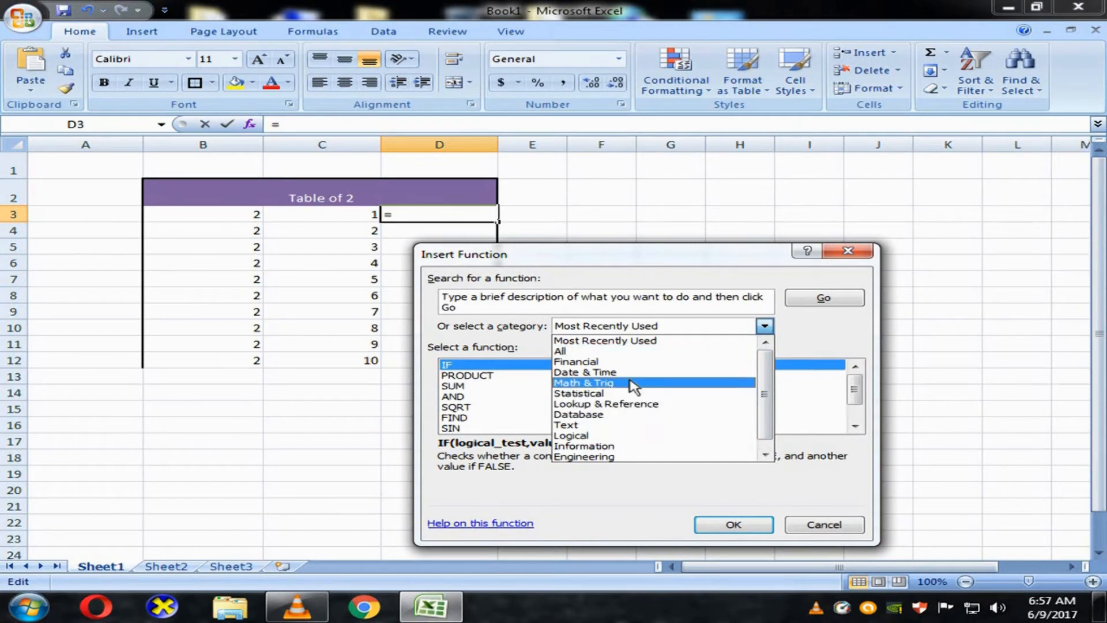
{"action": "left_click", "coordinate": [588, 383]}
{"action": "left_click_drag", "start_coordinate": [855, 382], "coordinate": [855, 401]}
{"action": "left_click", "coordinate": [487, 365]}
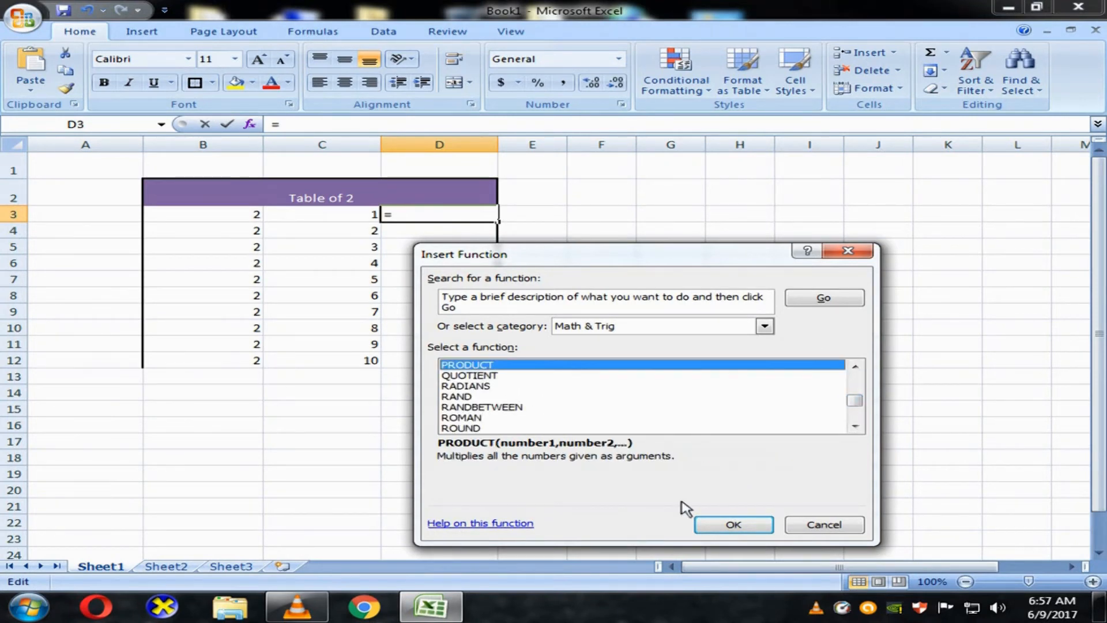
{"action": "left_click", "coordinate": [728, 526]}
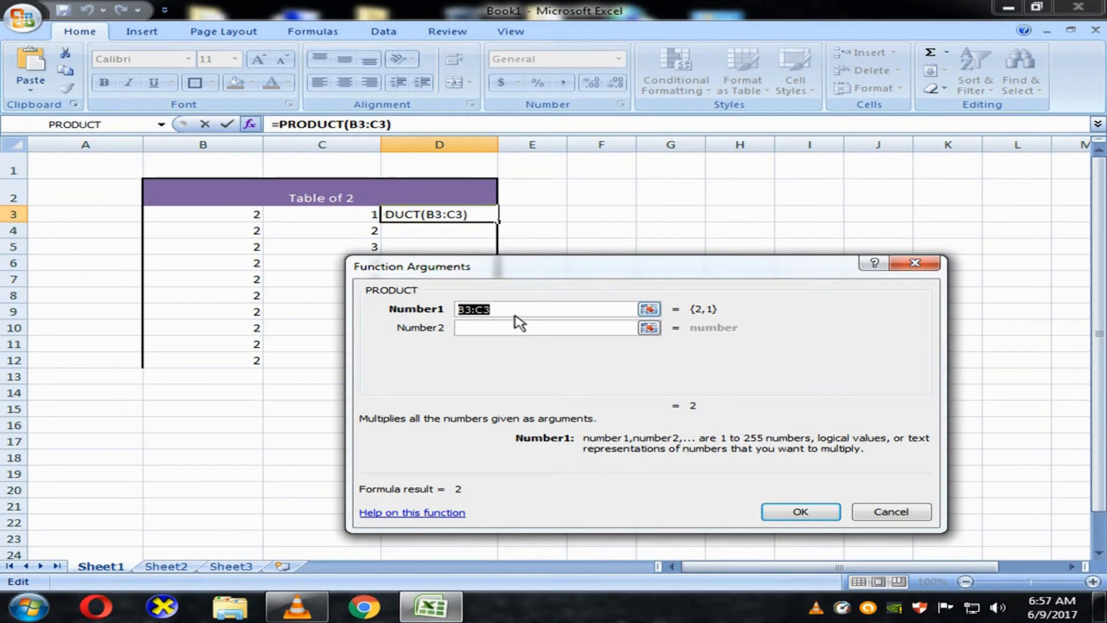
Set the PRODUCT arguments to B3 for Number1 and C3 for Number2, and apply the function.
{"action": "key", "text": "BackSpace"}
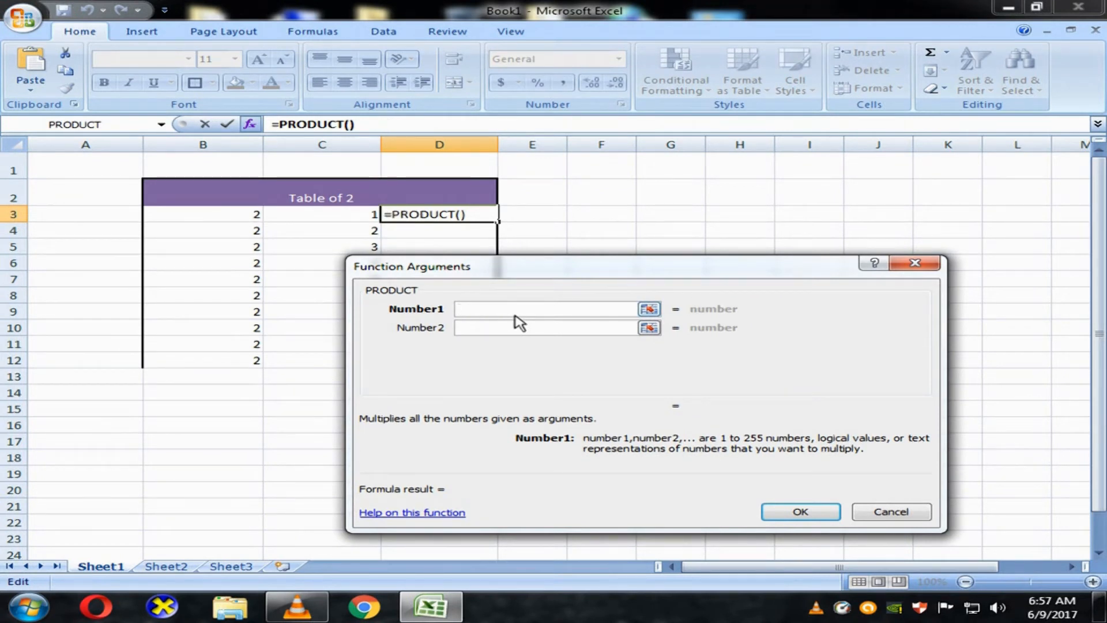
{"action": "type", "text": "B3"}
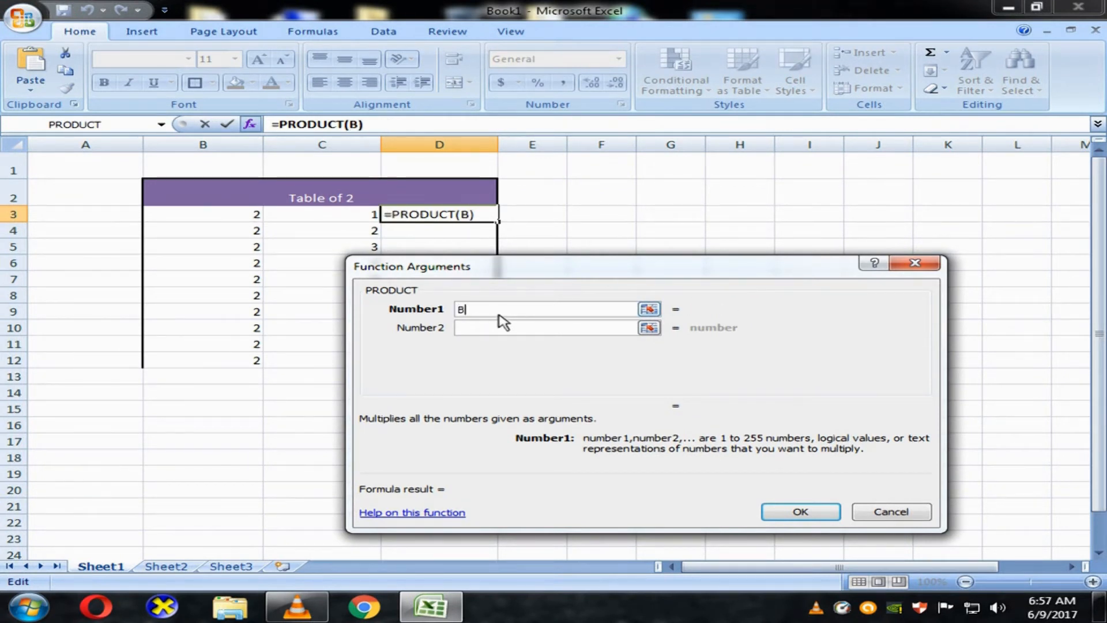
{"action": "left_click", "coordinate": [503, 328]}
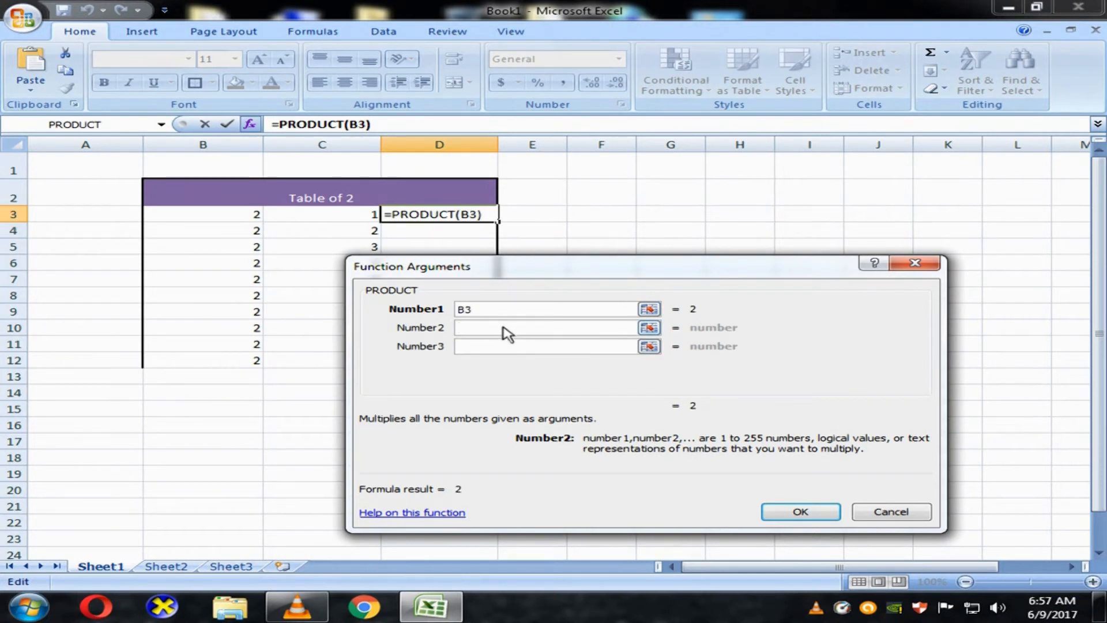
{"action": "type", "text": "C3"}
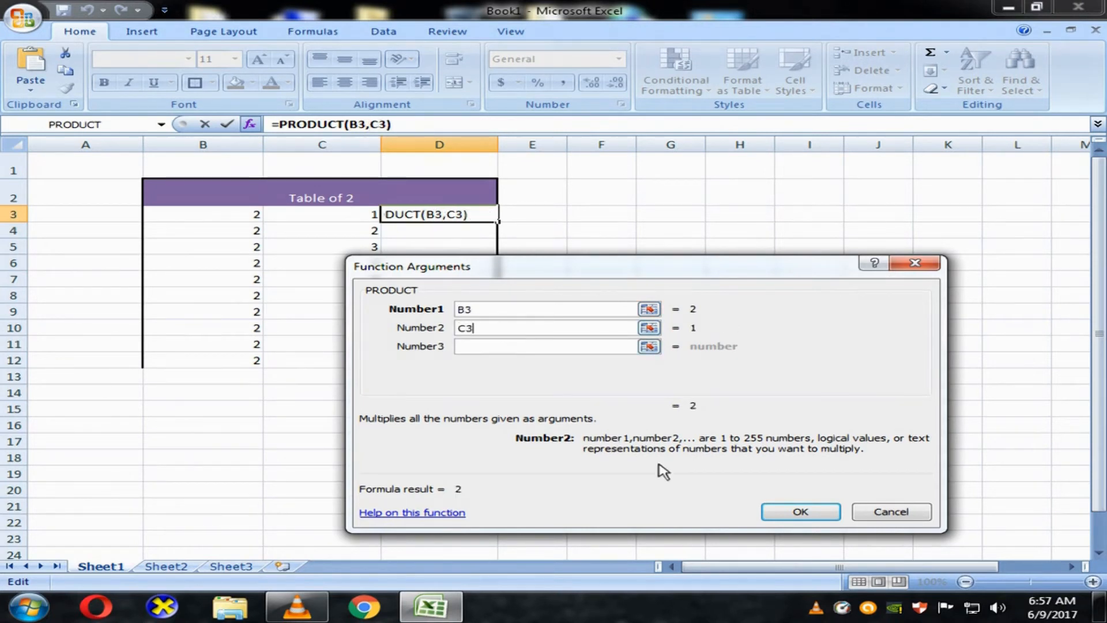
{"action": "left_click", "coordinate": [831, 515]}
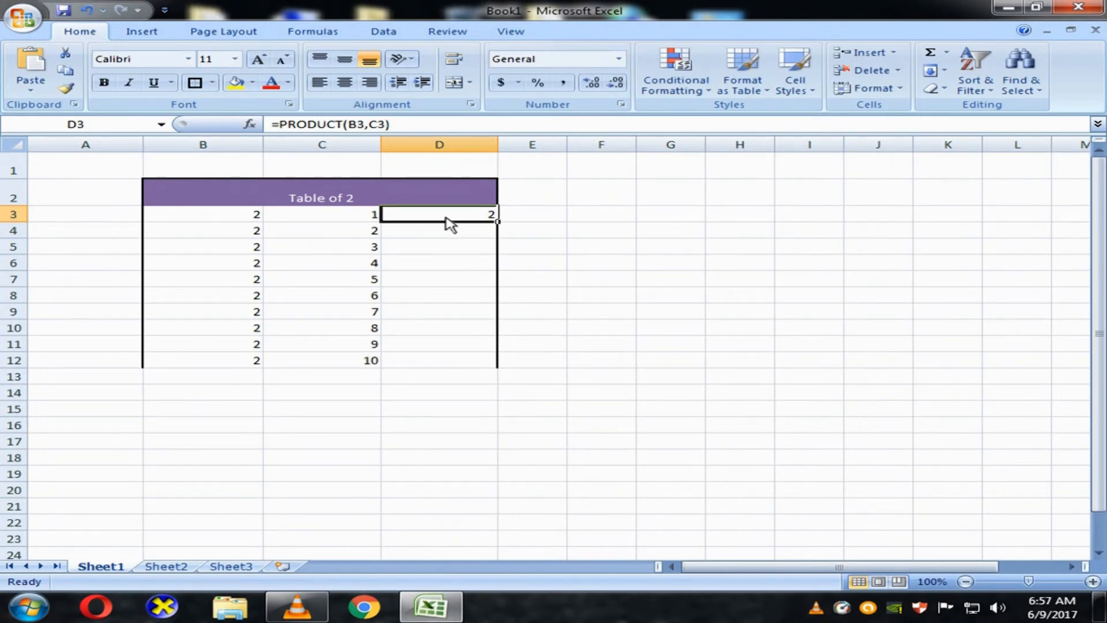
Copy the PRODUCT formula from D3 down to D12 and check the copied formula in D4.
{"action": "left_click", "coordinate": [262, 218]}
{"action": "left_click", "coordinate": [314, 218]}
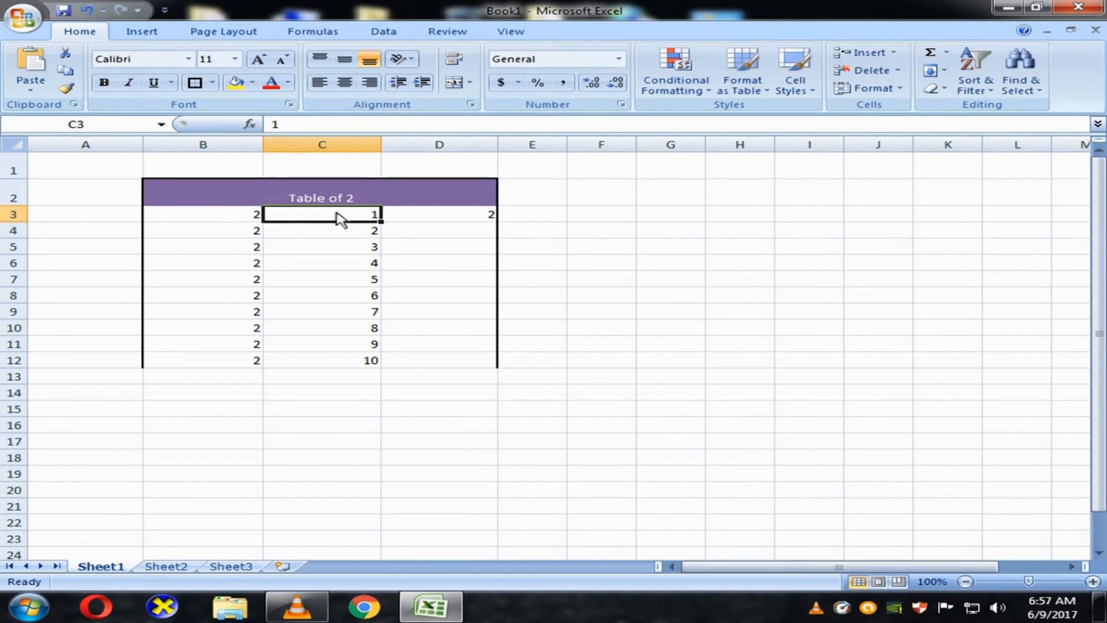
{"action": "left_click", "coordinate": [477, 222]}
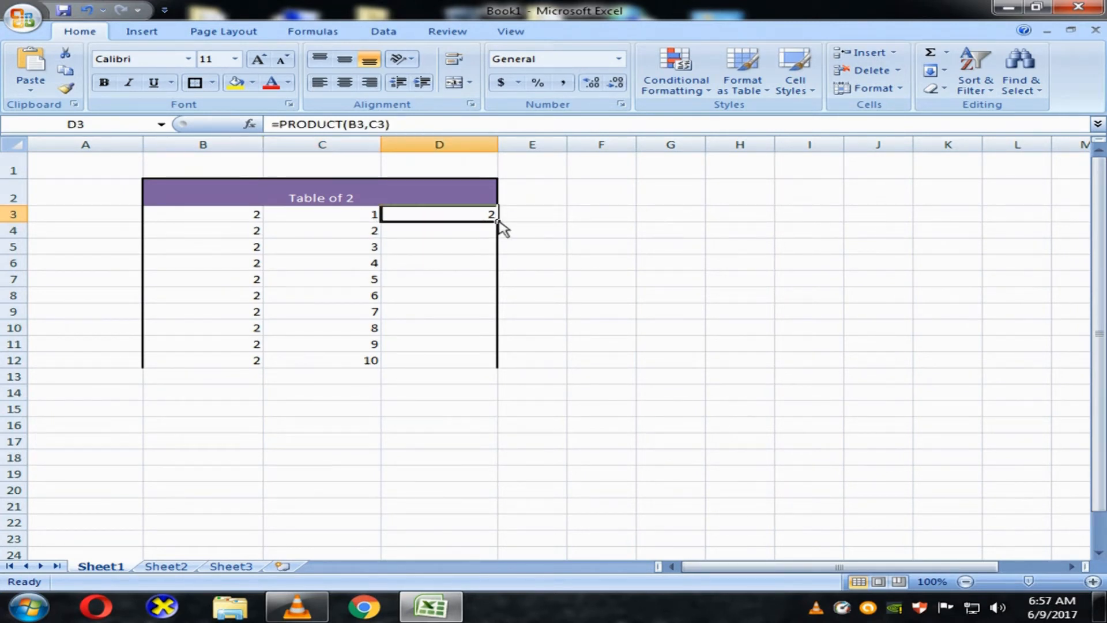
{"action": "left_click_drag", "start_coordinate": [498, 221], "coordinate": [498, 221]}
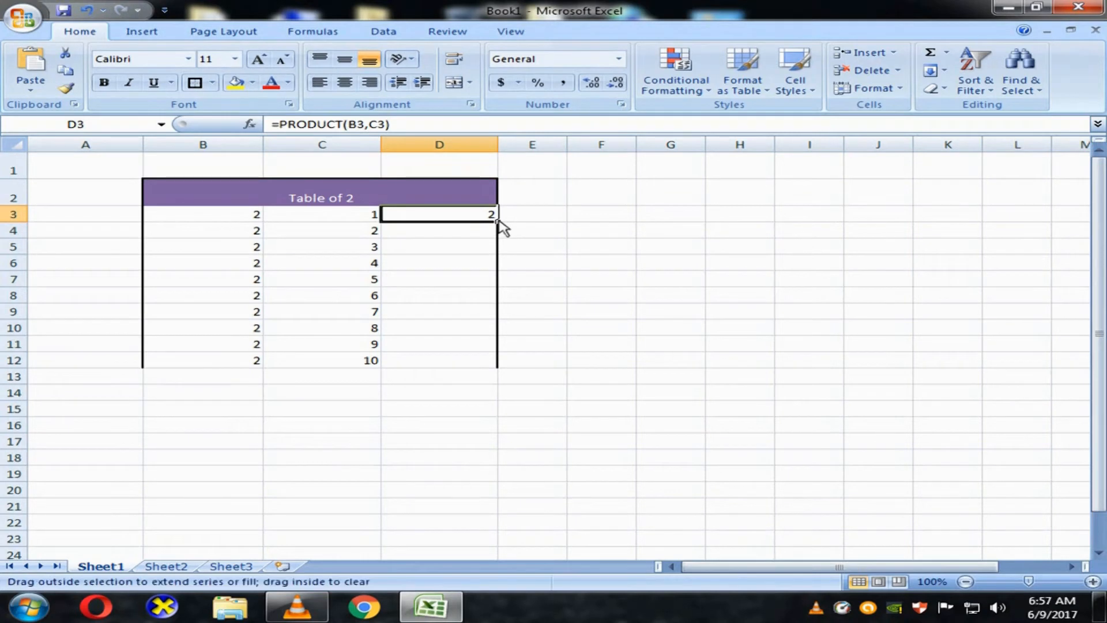
{"action": "left_click_drag", "start_coordinate": [500, 225], "coordinate": [500, 371]}
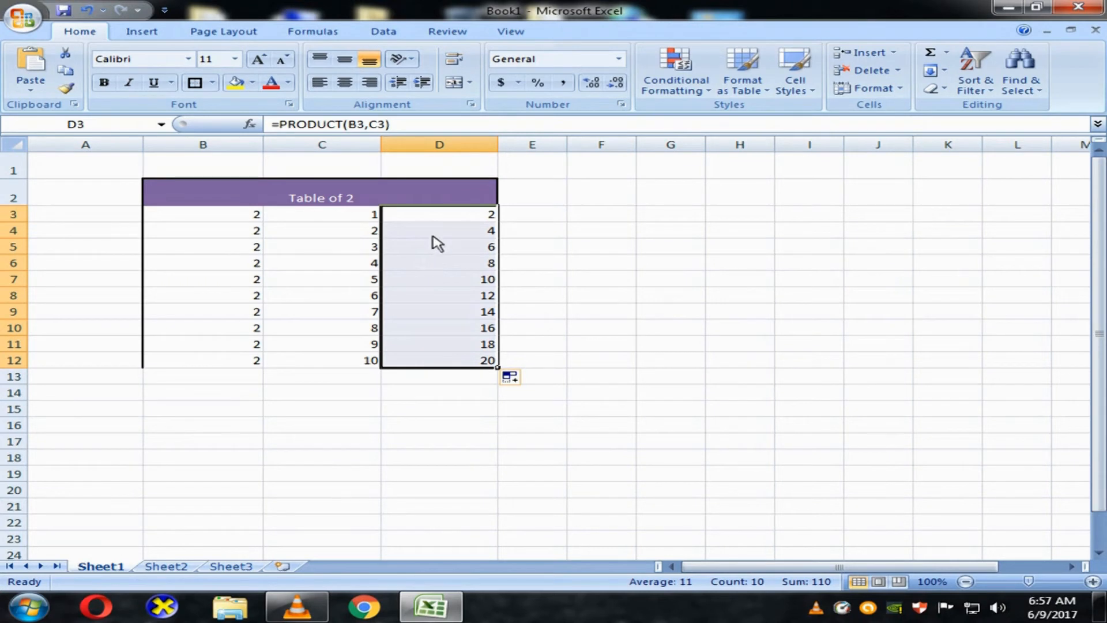
{"action": "left_click", "coordinate": [449, 223]}
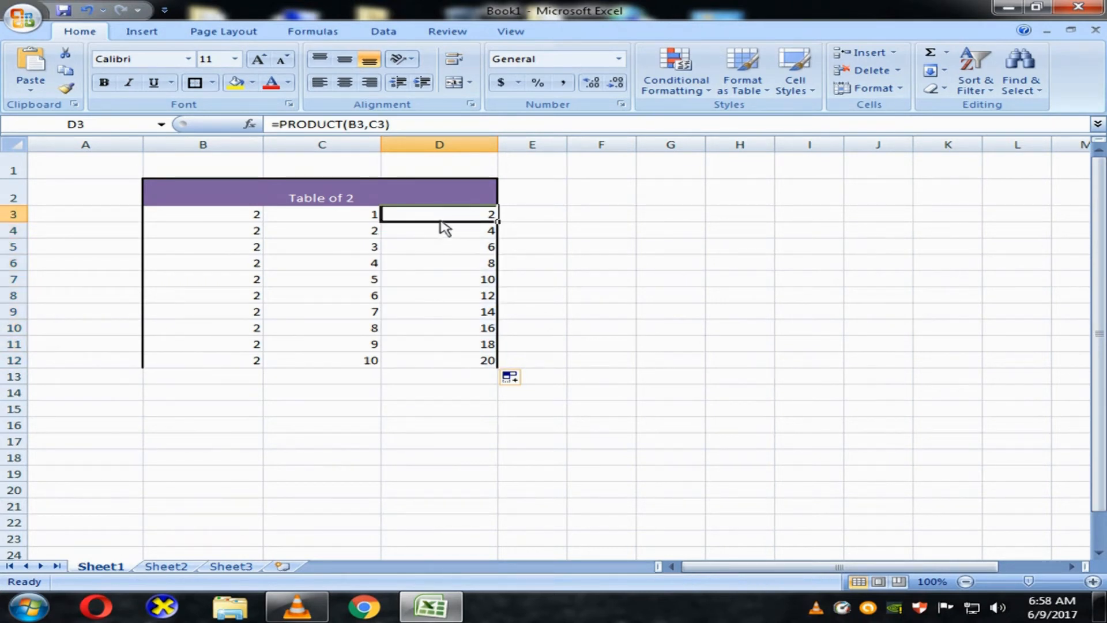
{"action": "left_click", "coordinate": [446, 234]}
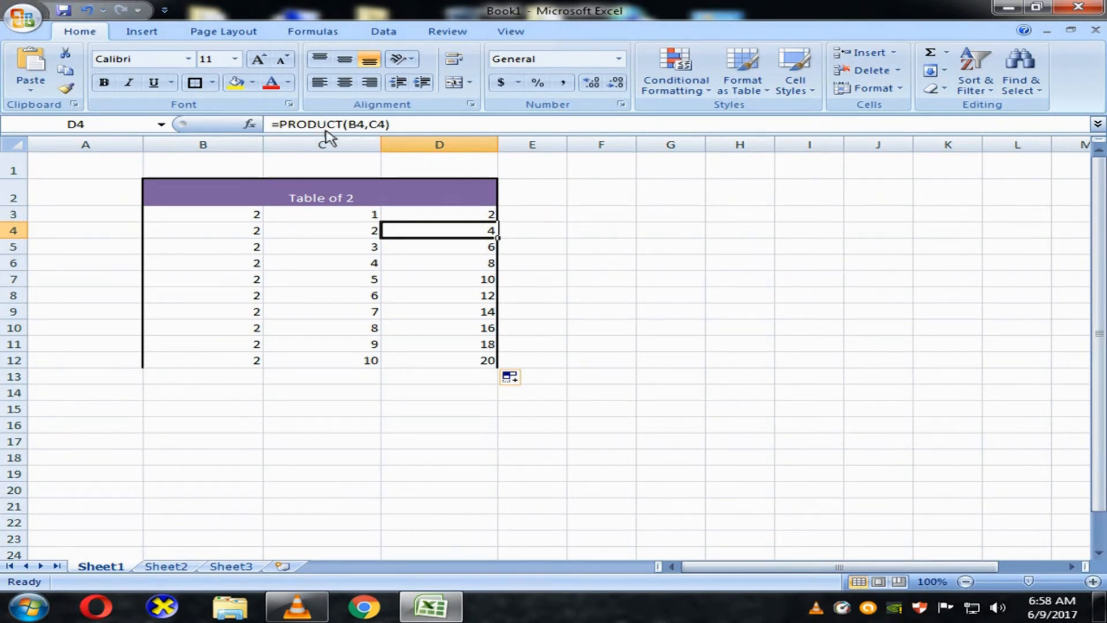
Change the factor in C12 to 20 and check the recalculated product in D12.
{"action": "left_click", "coordinate": [461, 218]}
{"action": "left_click", "coordinate": [372, 361]}
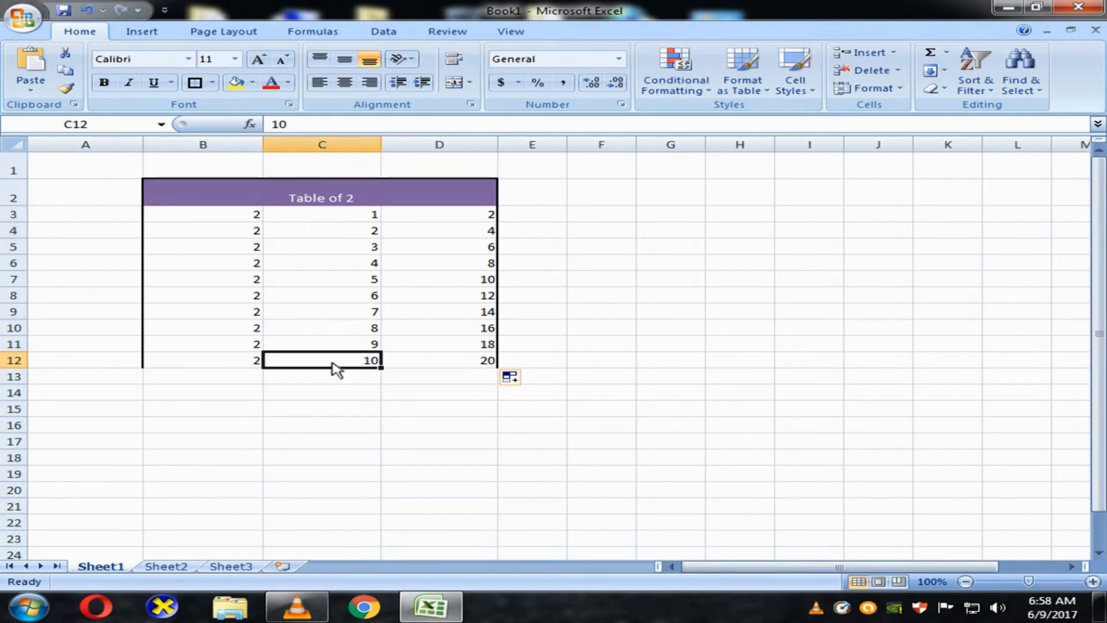
{"action": "type", "text": "20"}
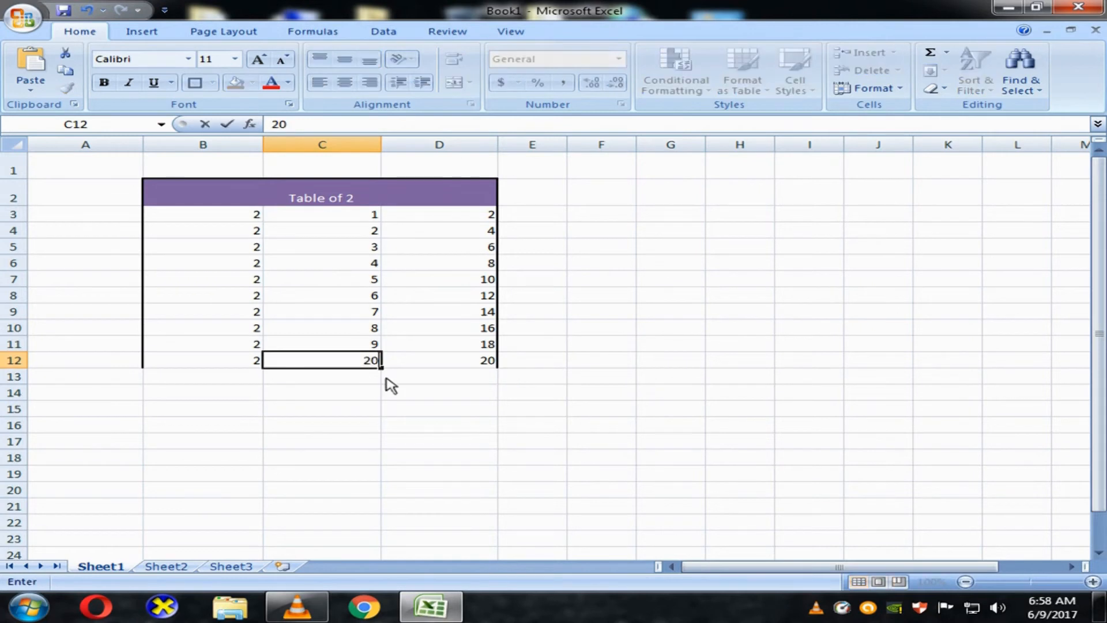
{"action": "left_click", "coordinate": [461, 363]}
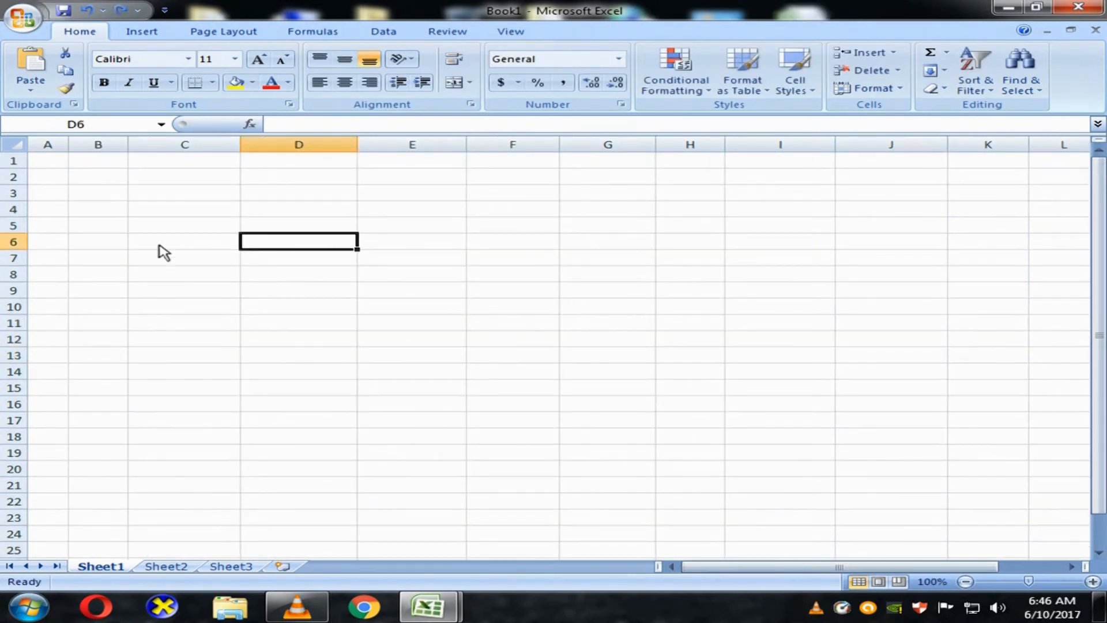
Create the EXAMINATION RESULT table in C6:K13 with headings S.no, Student's Name, English, Science, Maths, Arts, Total (Max 400), Percentage and Pass/Fail.
{"action": "left_click", "coordinate": [105, 229]}
{"action": "type", "text": "EXAMINATION RESULT S.no\tStudent's Name\tEnglish\tScience\tMaths\tArts\tTotal (Max 400)\tPercentage\tPass/Fail"}
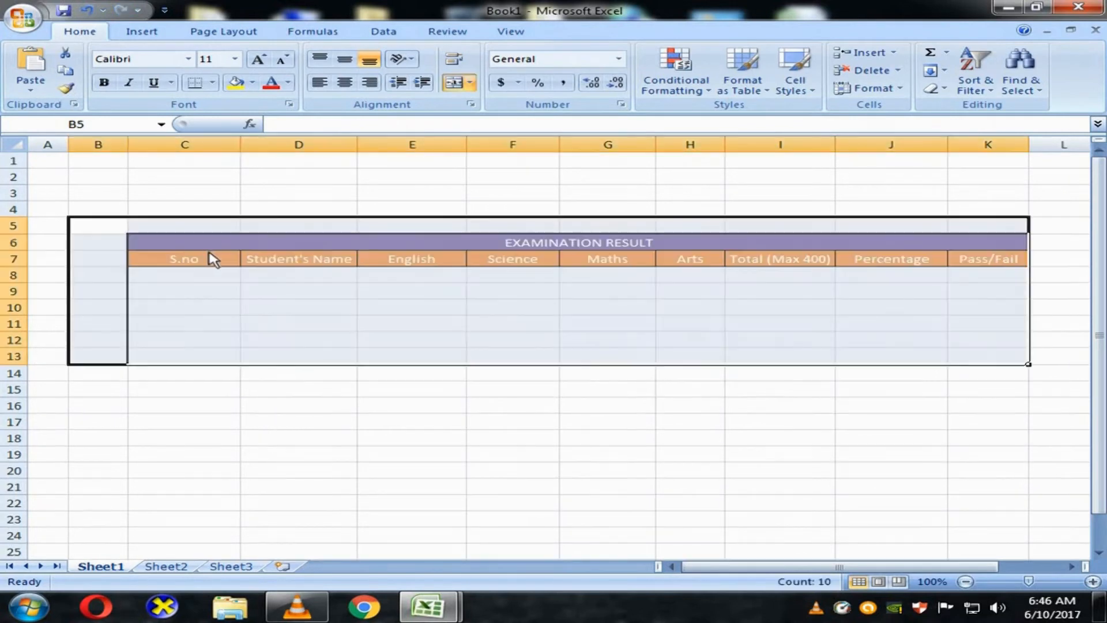
{"action": "left_click", "coordinate": [459, 442]}
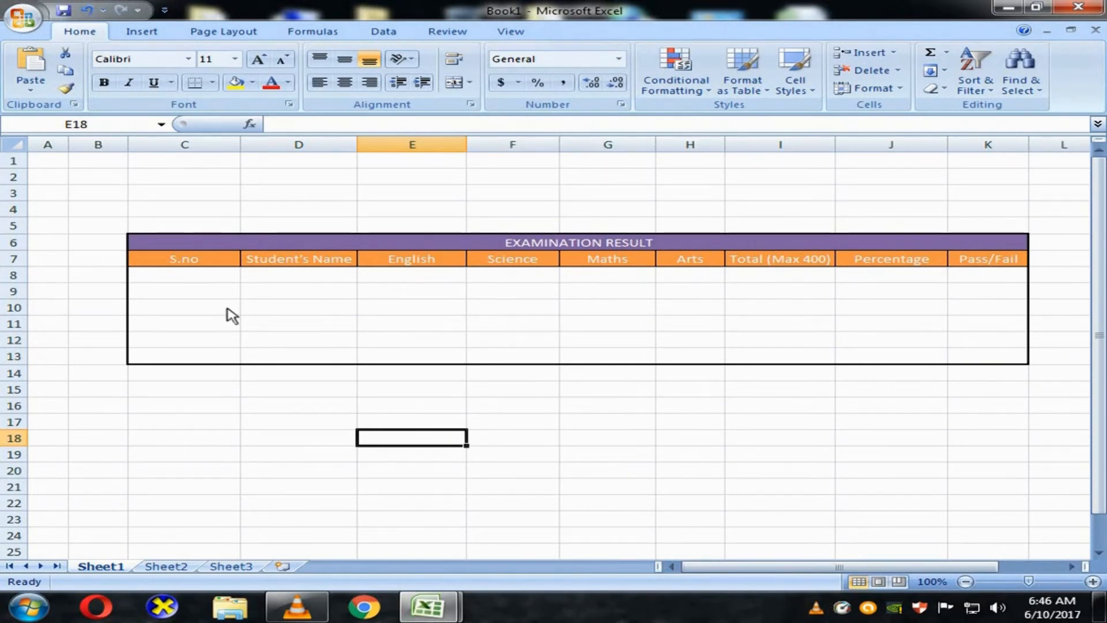
Enter serial numbers 1 and 2 in C8 and C9, and fill the series down to 6 in C13.
{"action": "left_click", "coordinate": [203, 277]}
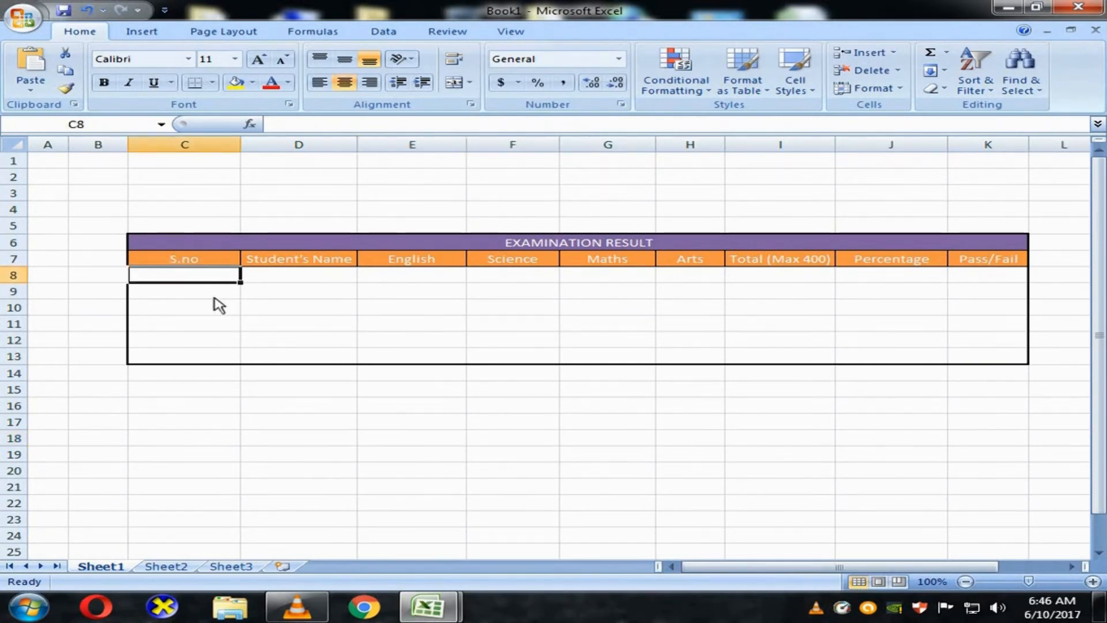
{"action": "type", "text": "1"}
{"action": "key", "text": "Return"}
{"action": "type", "text": "2"}
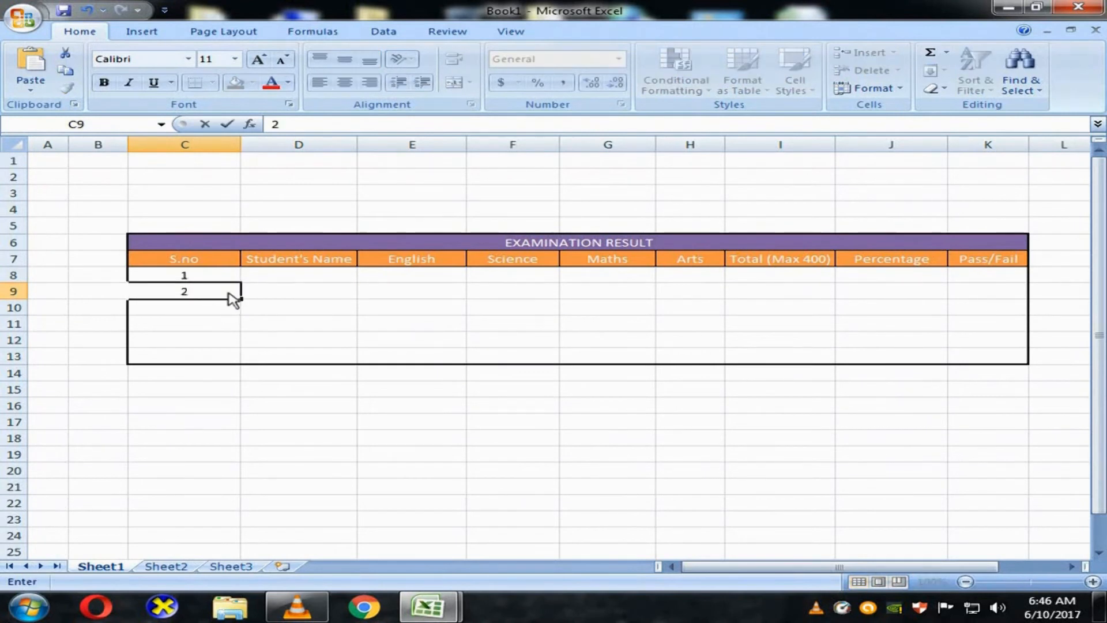
{"action": "left_click_drag", "start_coordinate": [215, 279], "coordinate": [237, 363]}
Enter Student_1 and Student_2 in D8 and D9, and fill the series down to Student_6 in D13.
{"action": "left_click", "coordinate": [311, 280]}
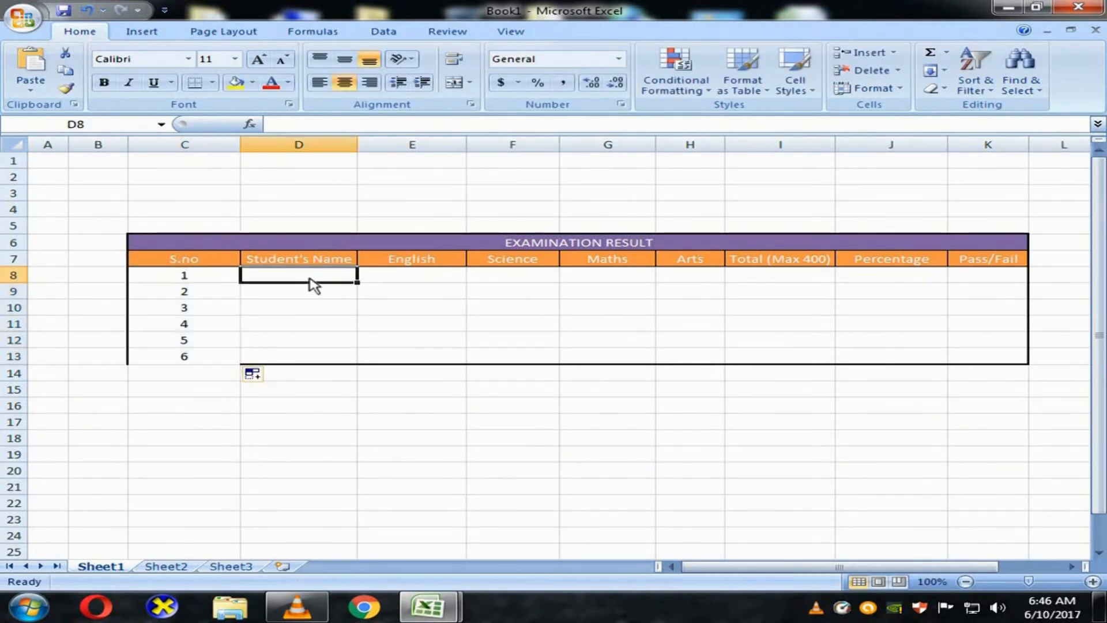
{"action": "type", "text": "Stud"}
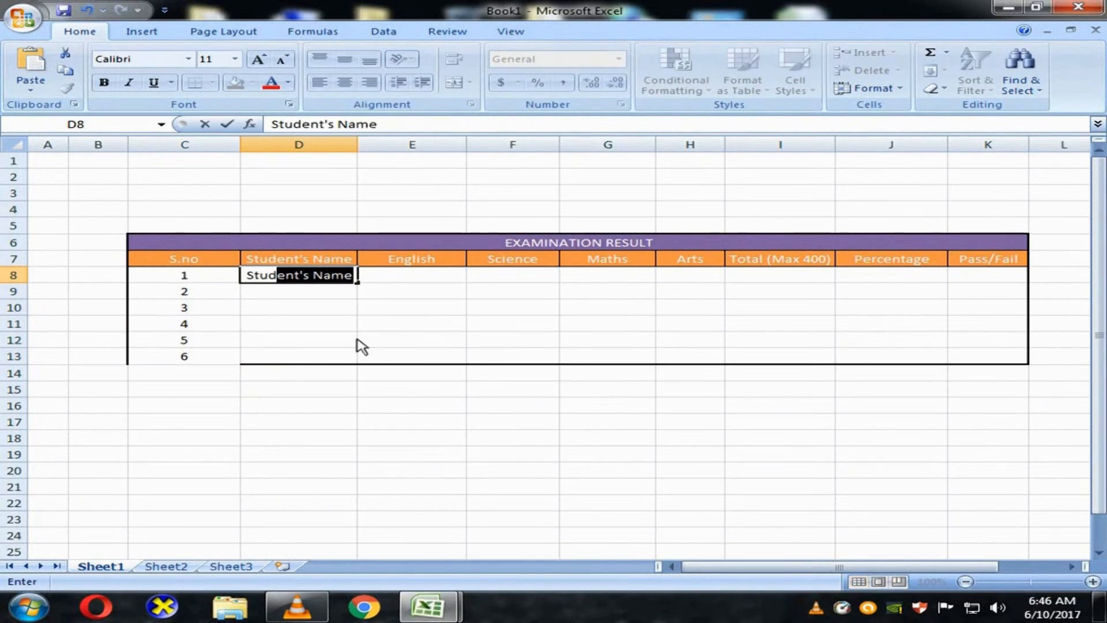
{"action": "type", "text": "ent_1"}
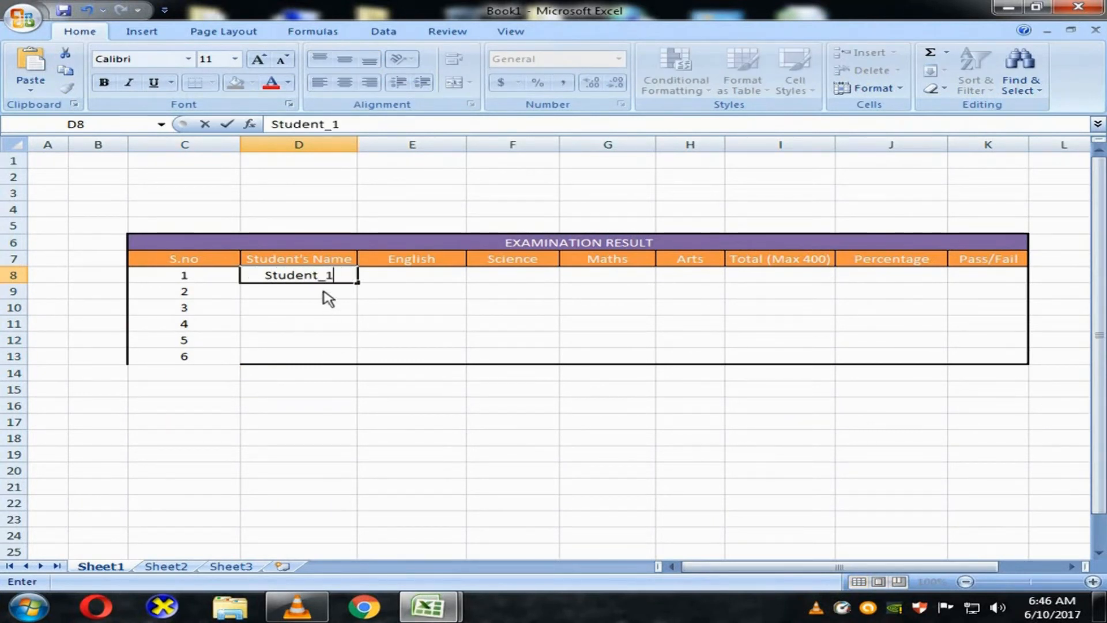
{"action": "key", "text": "Return"}
{"action": "type", "text": "S"}
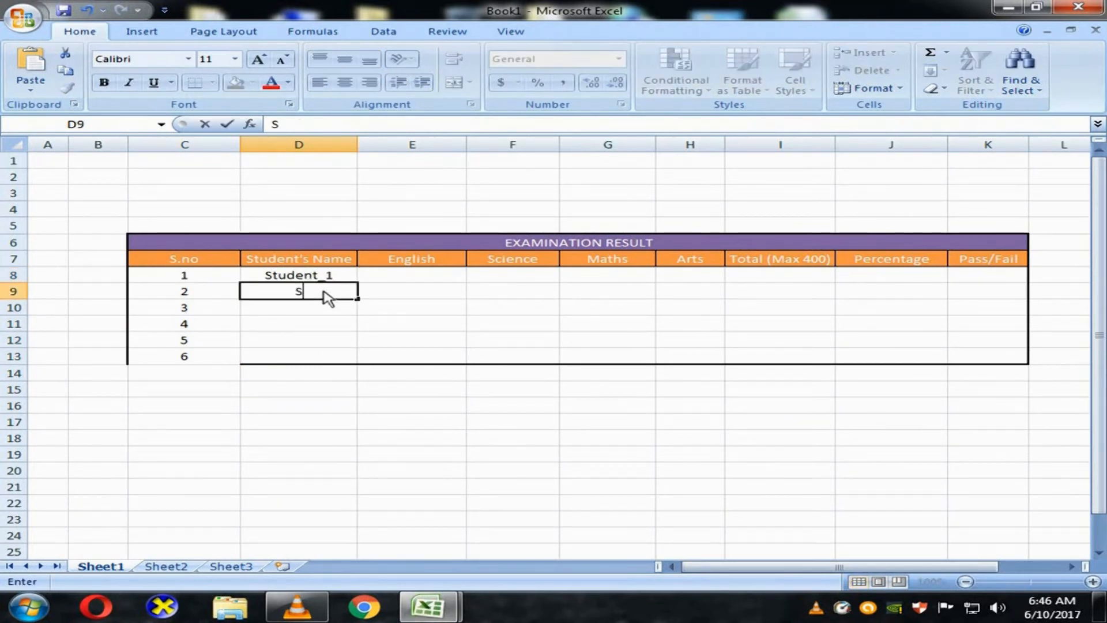
{"action": "type", "text": "tudent_2"}
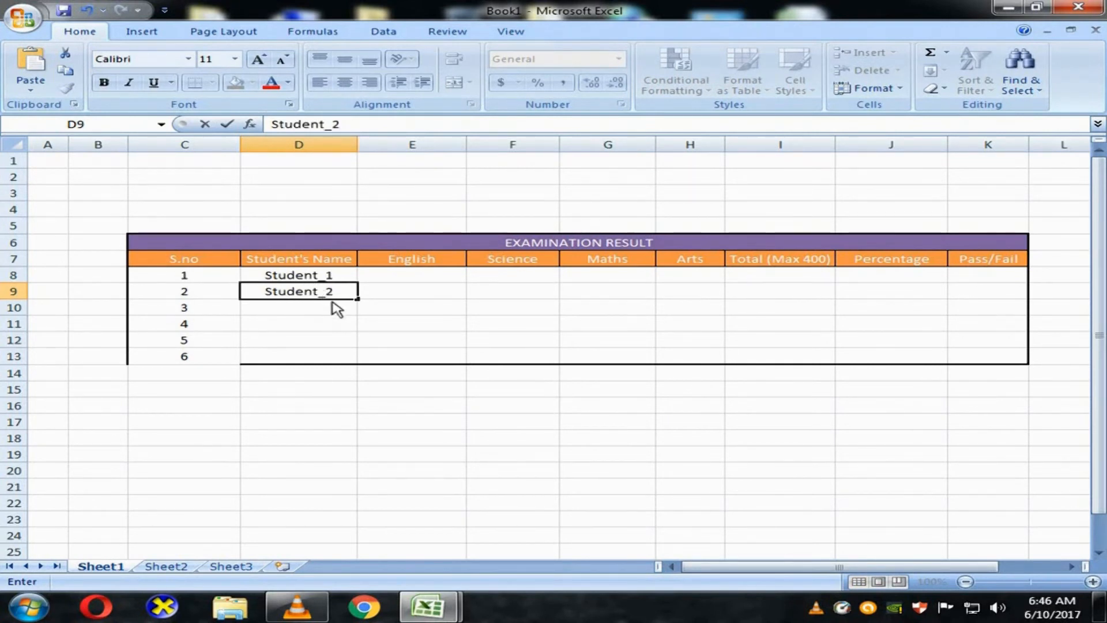
{"action": "left_click_drag", "start_coordinate": [329, 276], "coordinate": [358, 365]}
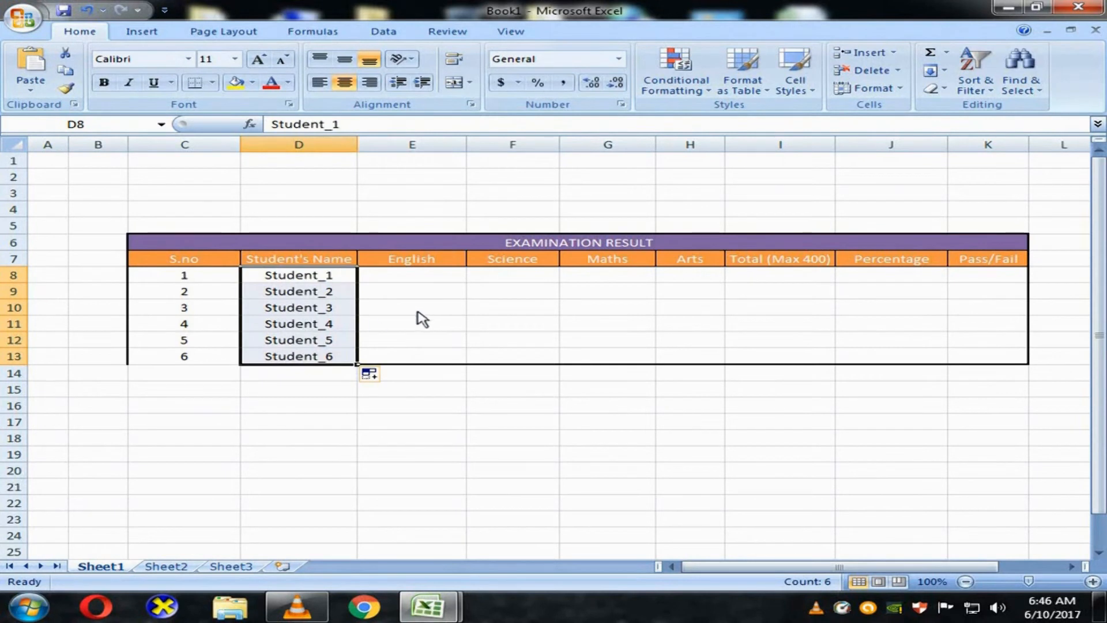
Paste the six students' English, Science, Maths and Arts marks into the table starting at E8.
{"action": "left_click", "coordinate": [461, 325]}
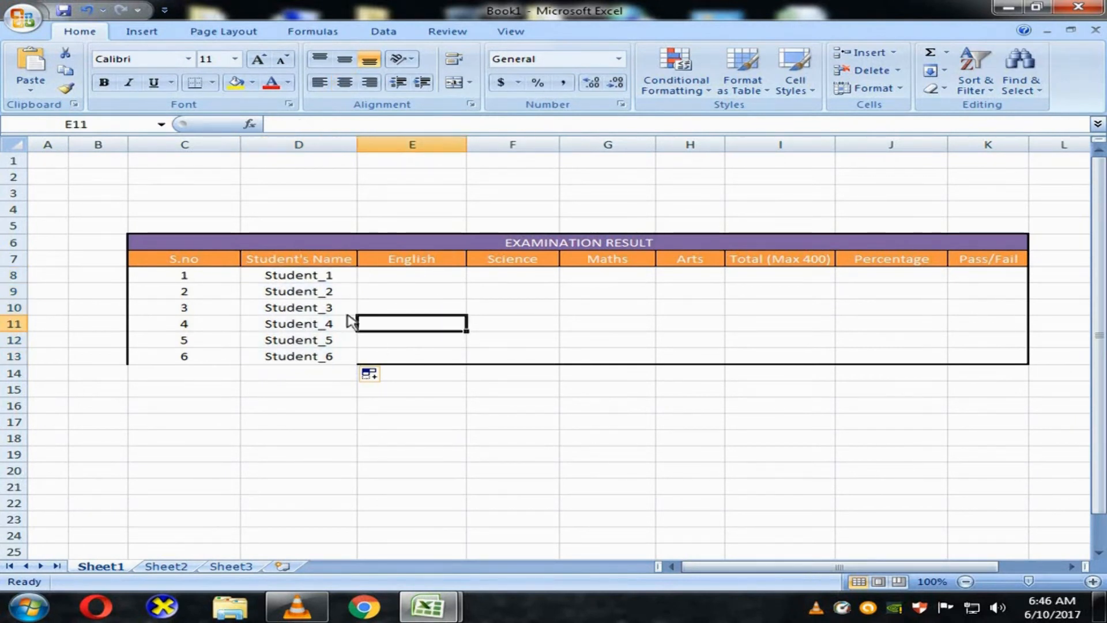
{"action": "left_click", "coordinate": [374, 278]}
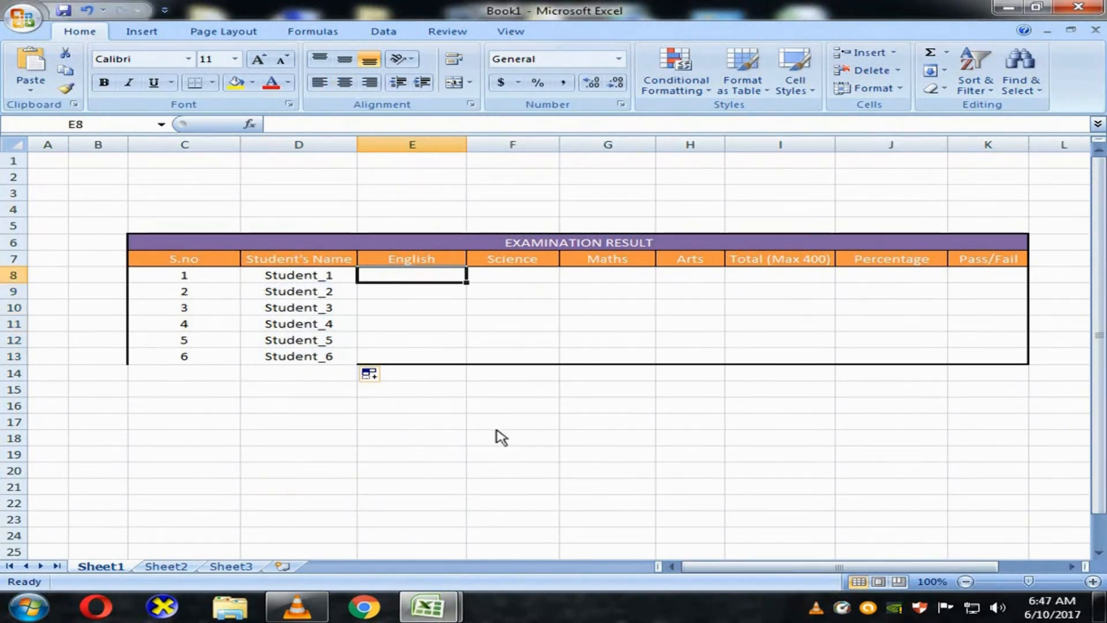
{"action": "key", "text": "ctrl+v"}
{"action": "left_click", "coordinate": [497, 429]}
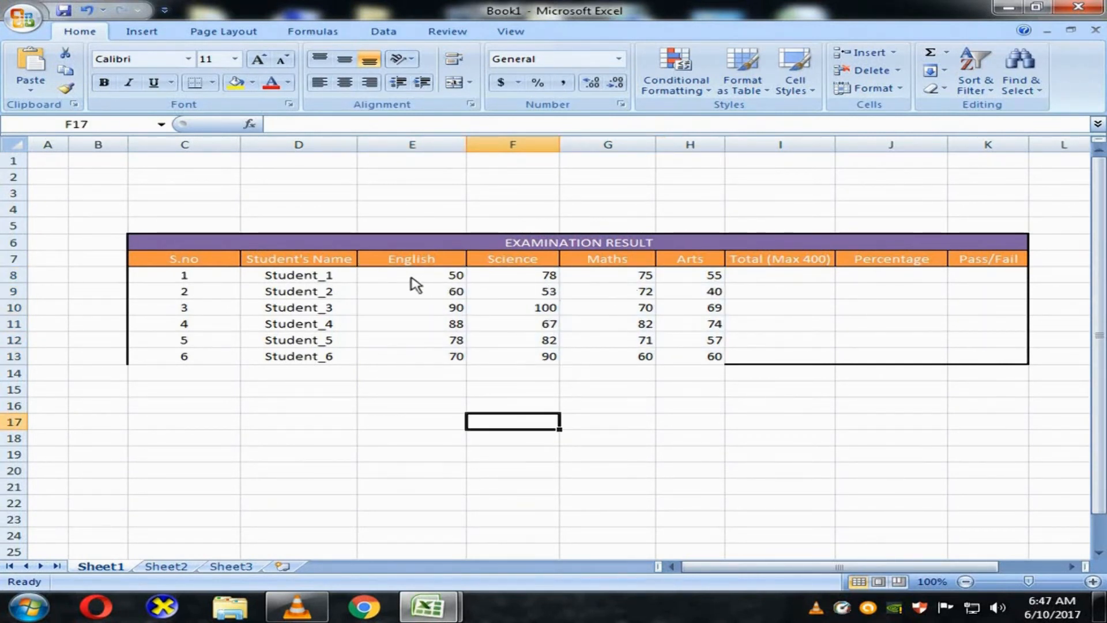
Sum Student_1's marks from E8:H8 into the total cell I8 with AutoSum and check its formula.
{"action": "left_click_drag", "start_coordinate": [411, 279], "coordinate": [750, 278]}
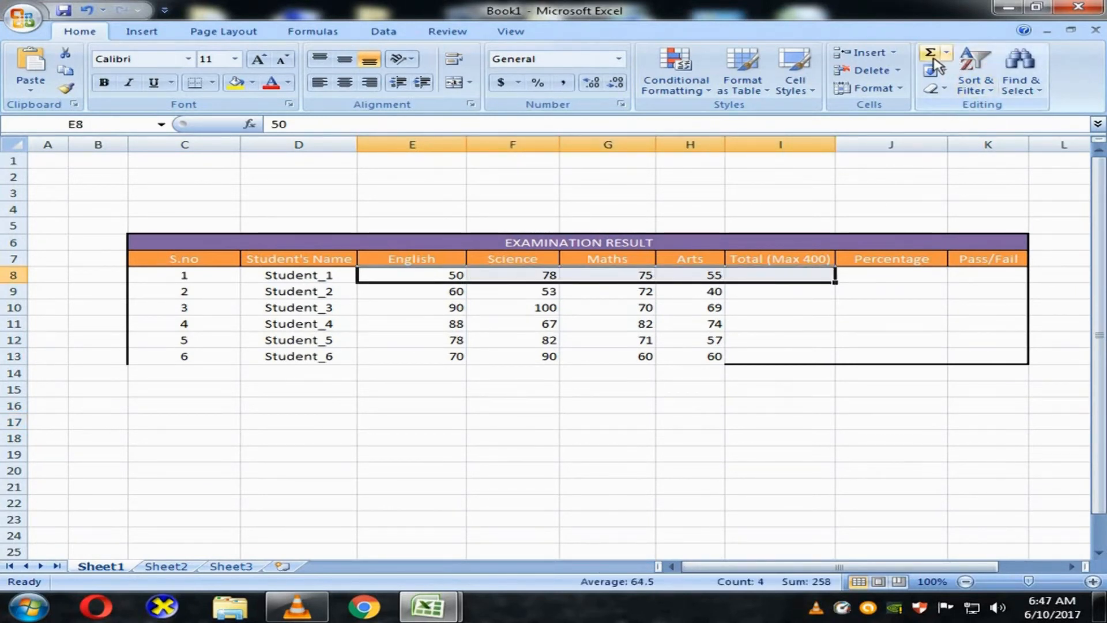
{"action": "left_click", "coordinate": [946, 52]}
{"action": "left_click", "coordinate": [948, 73]}
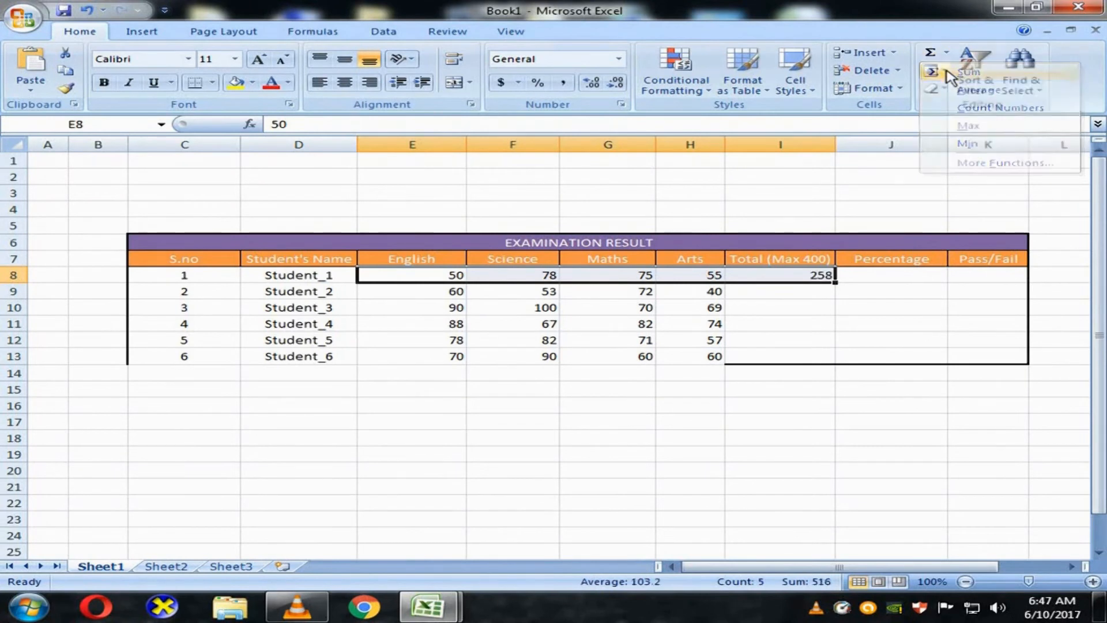
{"action": "left_click", "coordinate": [774, 294]}
{"action": "left_click", "coordinate": [830, 278]}
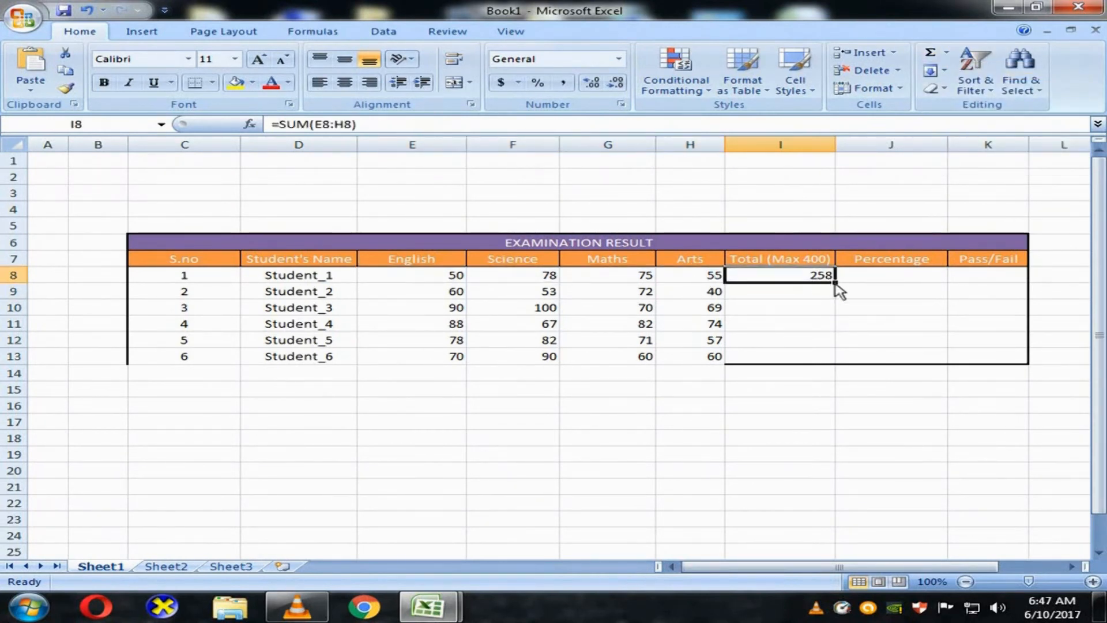
Sum Student_2's marks from E9:H9 into I9 and copy the formula down to I13.
{"action": "left_click_drag", "start_coordinate": [434, 297], "coordinate": [689, 295]}
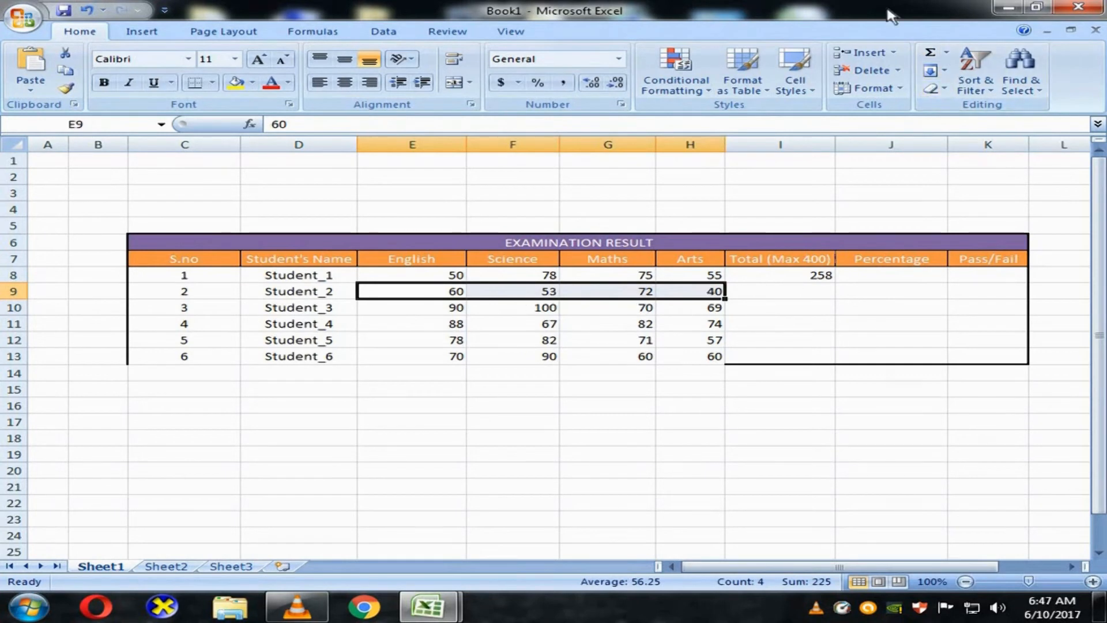
{"action": "left_click", "coordinate": [964, 72]}
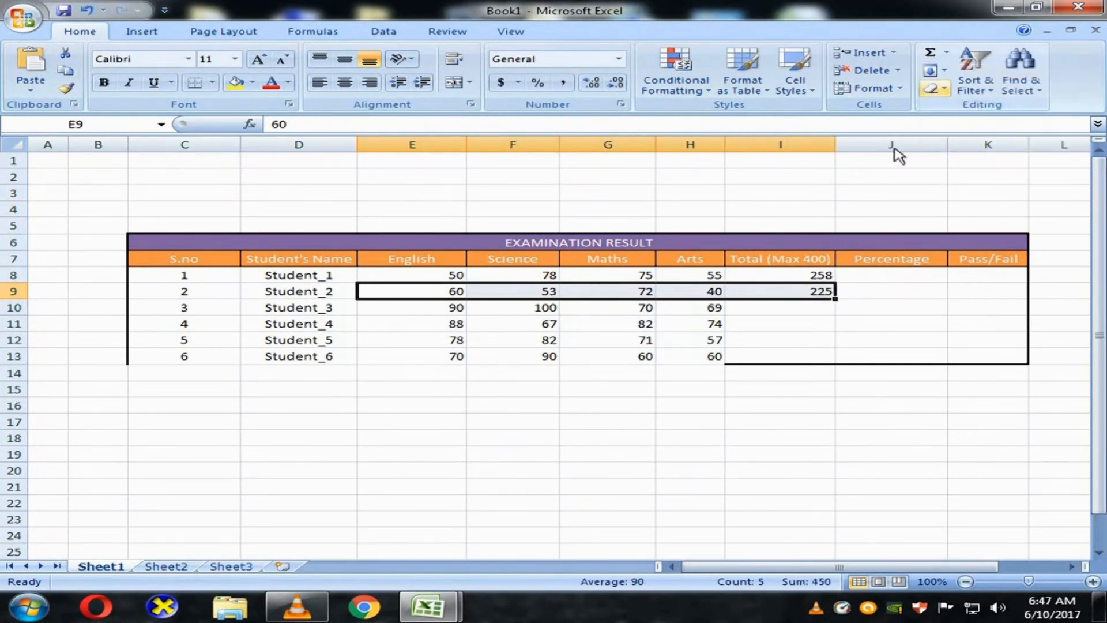
{"action": "left_click", "coordinate": [816, 305]}
{"action": "left_click", "coordinate": [813, 295]}
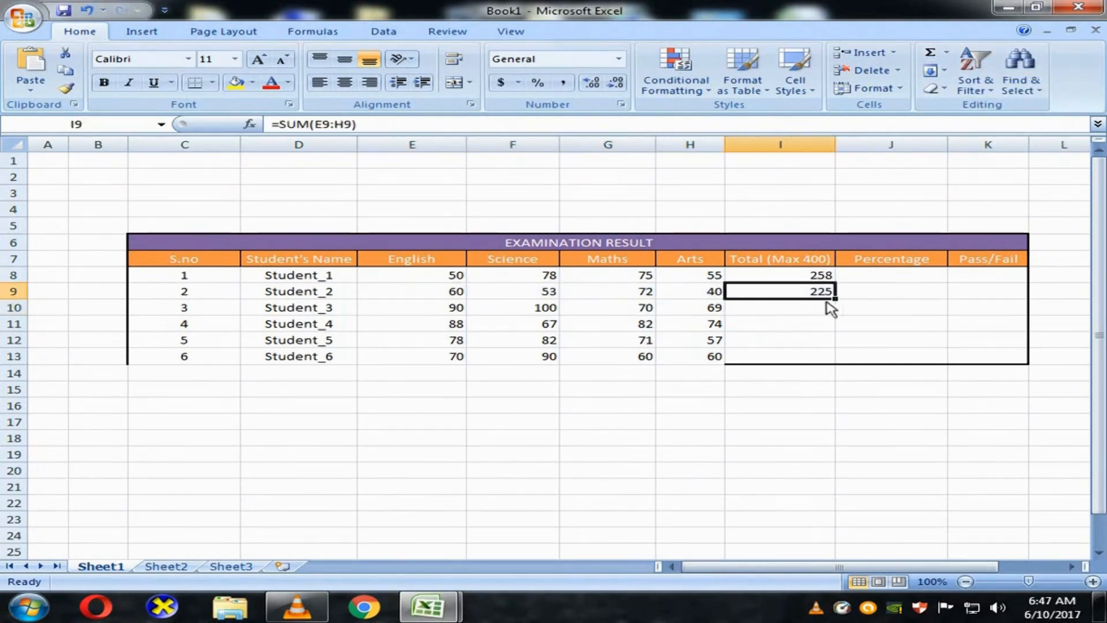
{"action": "left_click_drag", "start_coordinate": [835, 299], "coordinate": [842, 363]}
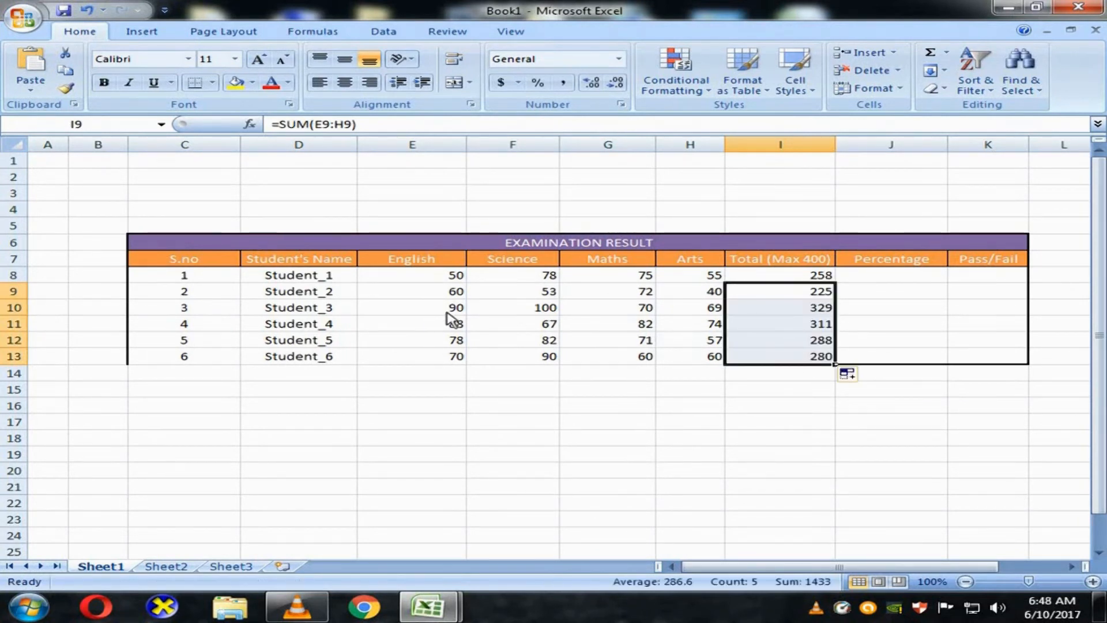
Examine the Percentage column and identify the column and row reference of Student_1's total.
{"action": "left_click", "coordinate": [890, 260]}
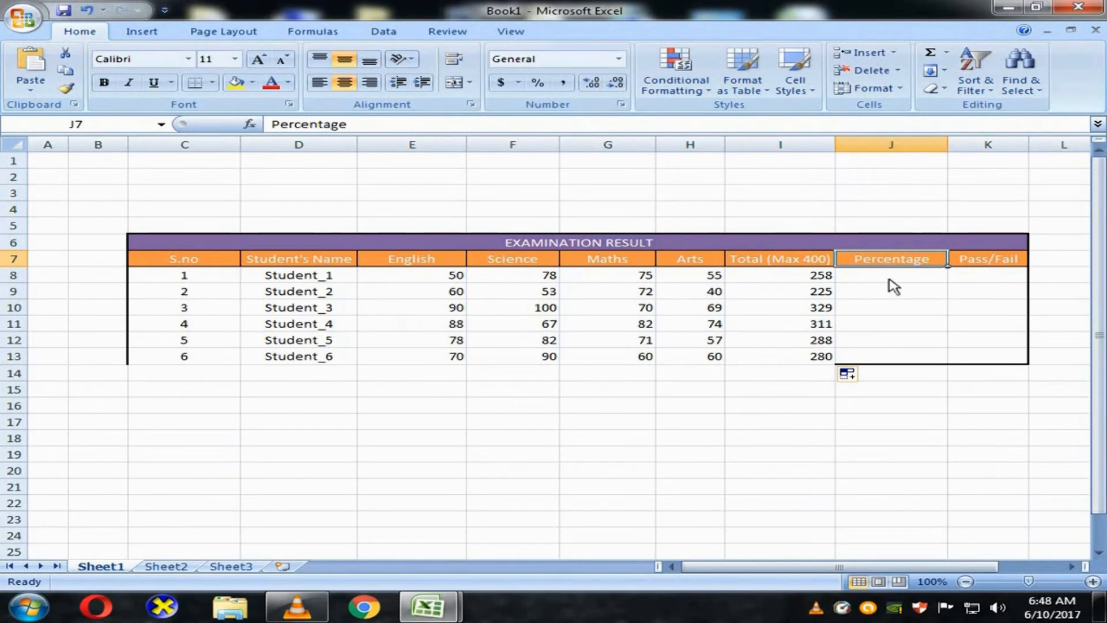
{"action": "left_click_drag", "start_coordinate": [819, 277], "coordinate": [864, 275]}
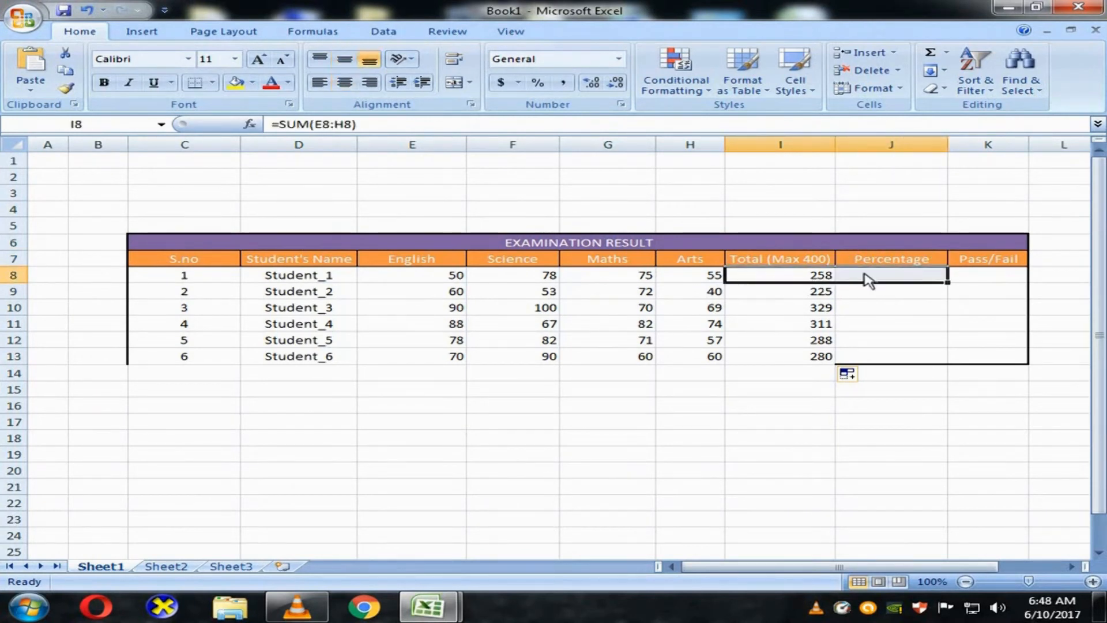
{"action": "left_click", "coordinate": [882, 294]}
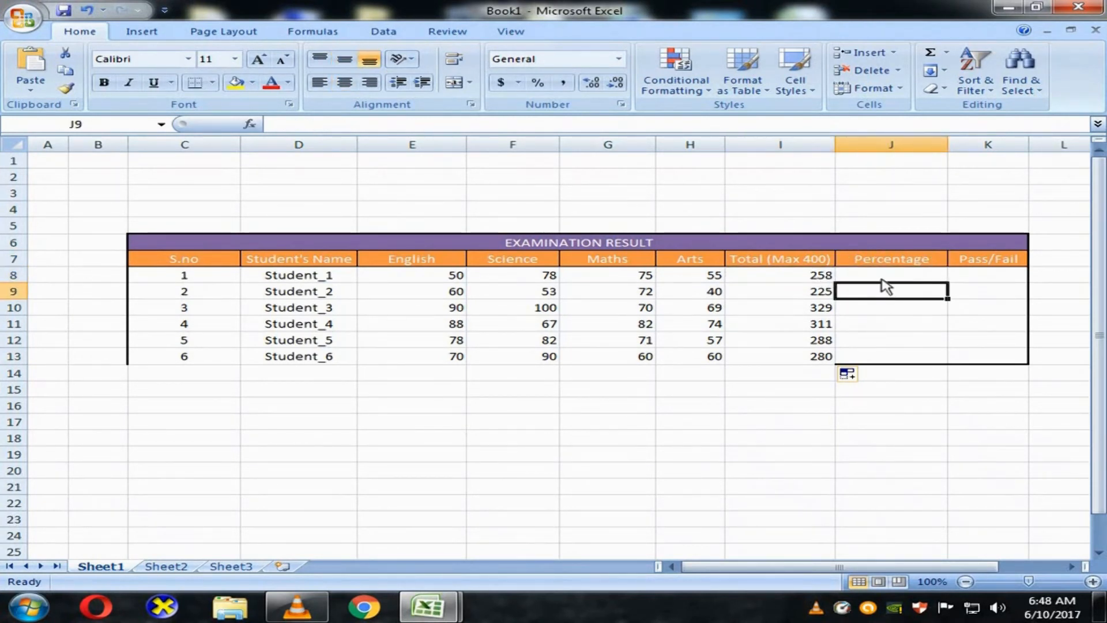
{"action": "left_click", "coordinate": [882, 280]}
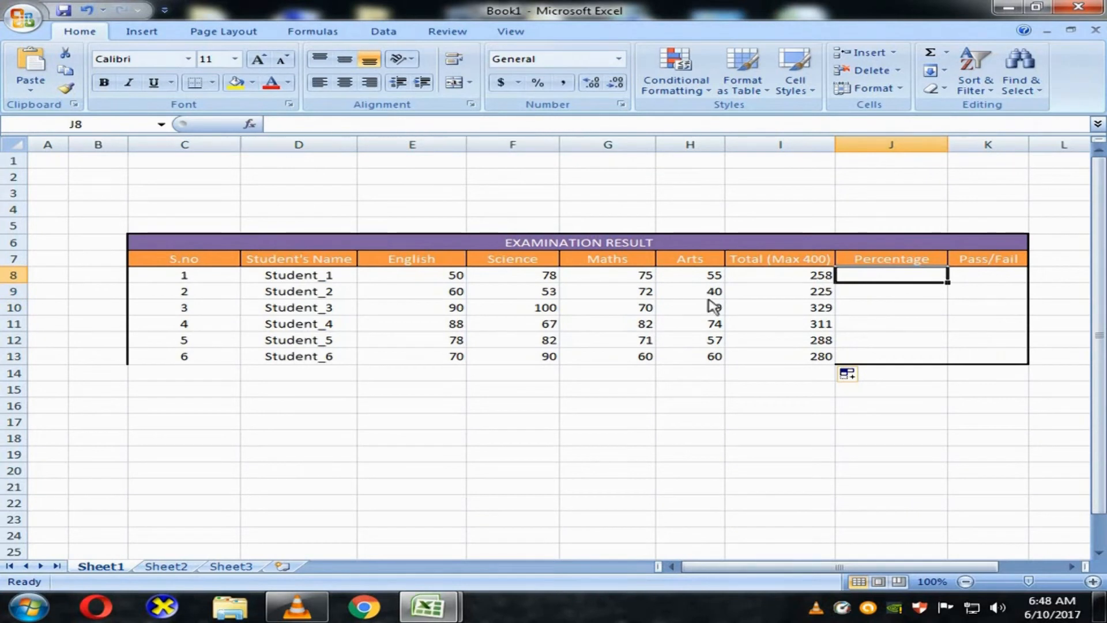
{"action": "left_click", "coordinate": [816, 282]}
{"action": "left_click", "coordinate": [122, 126]}
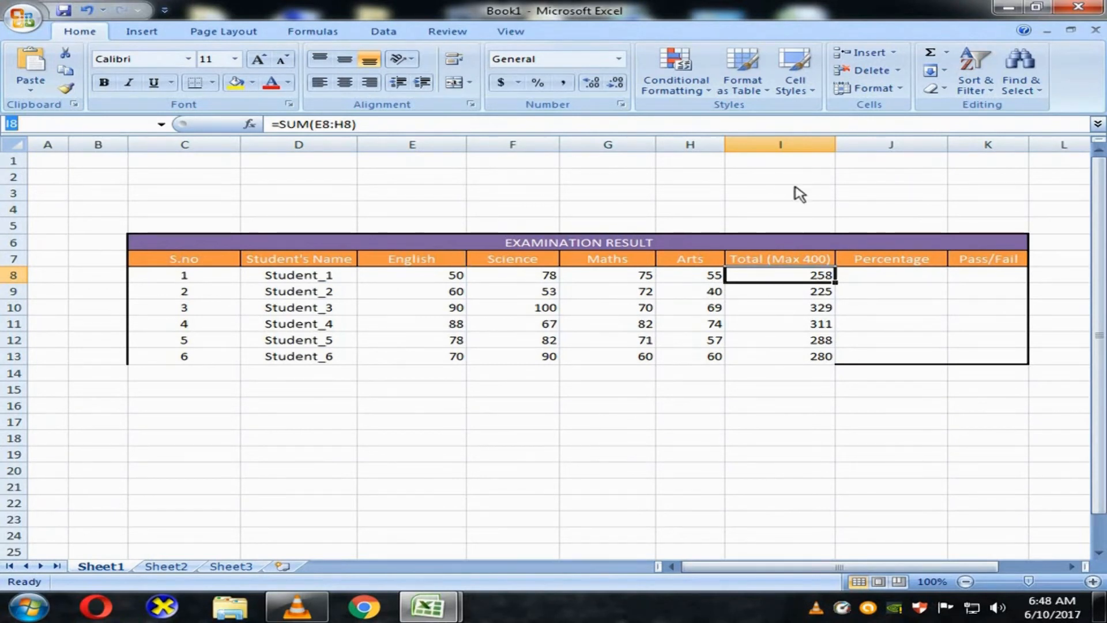
{"action": "left_click", "coordinate": [784, 147]}
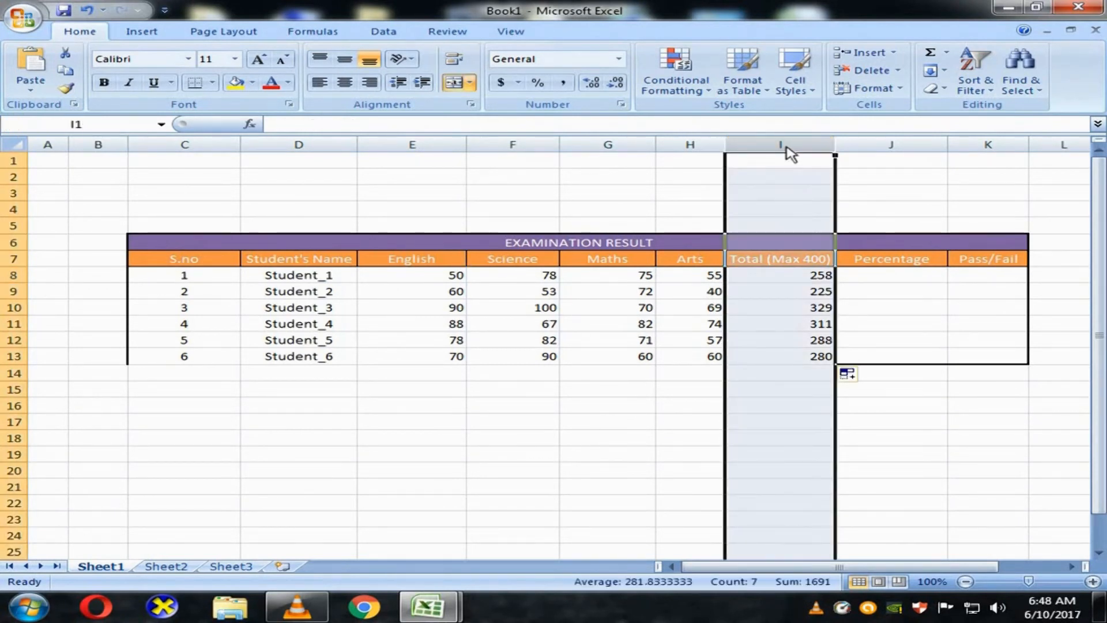
{"action": "left_click", "coordinate": [14, 277]}
{"action": "left_click", "coordinate": [824, 279]}
Insert the PRODUCT function in J8, Student_1's Percentage cell.
{"action": "left_click", "coordinate": [893, 280]}
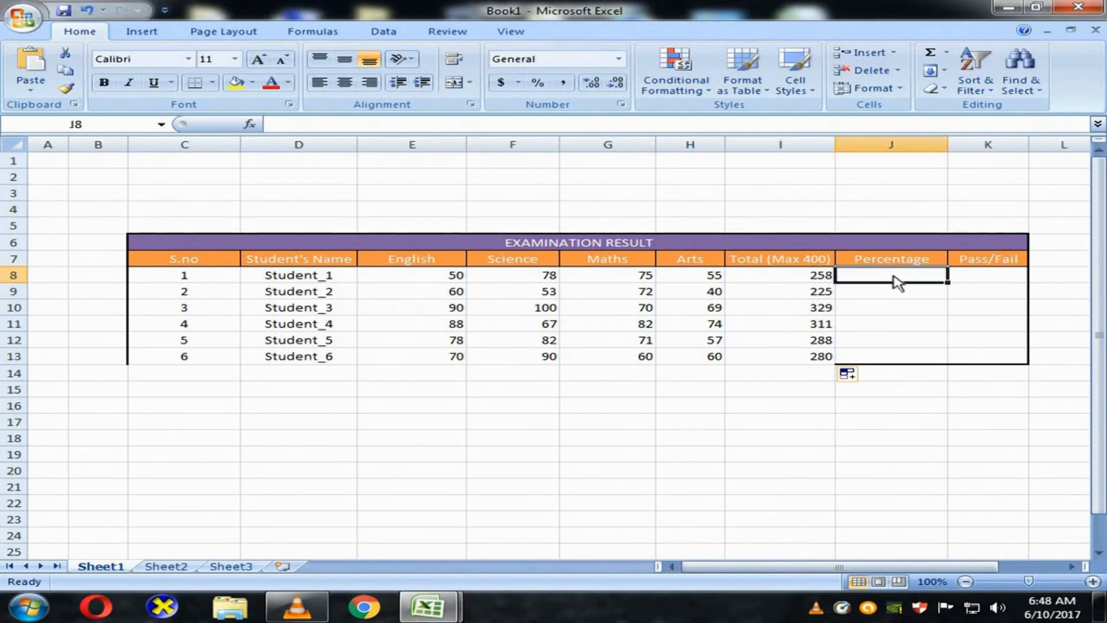
{"action": "left_click", "coordinate": [251, 128]}
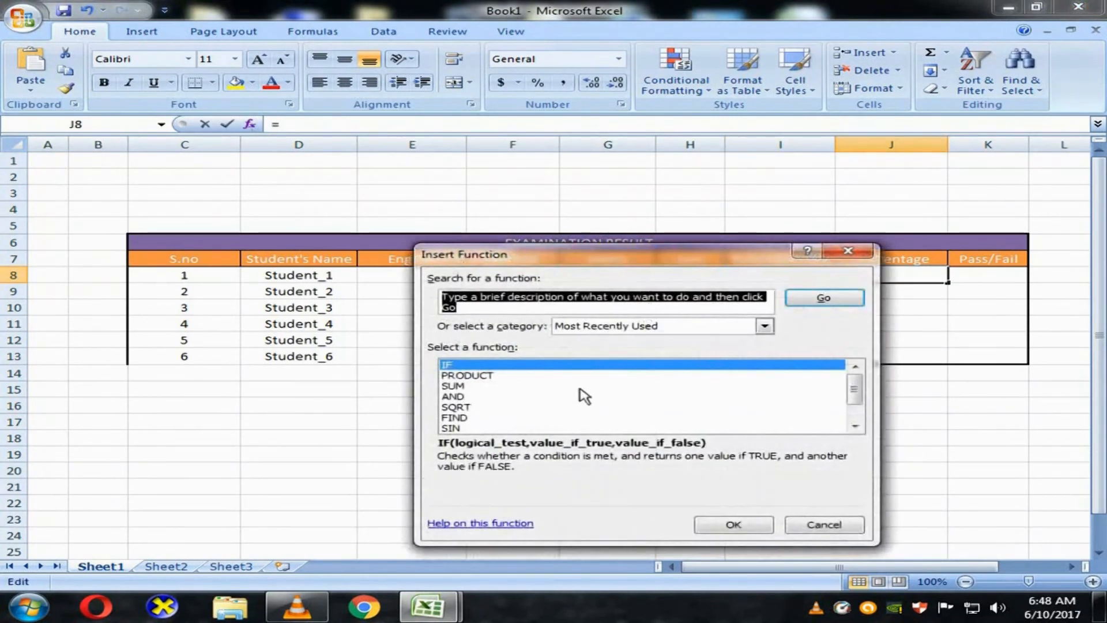
{"action": "left_click", "coordinate": [478, 376]}
{"action": "left_click", "coordinate": [721, 525]}
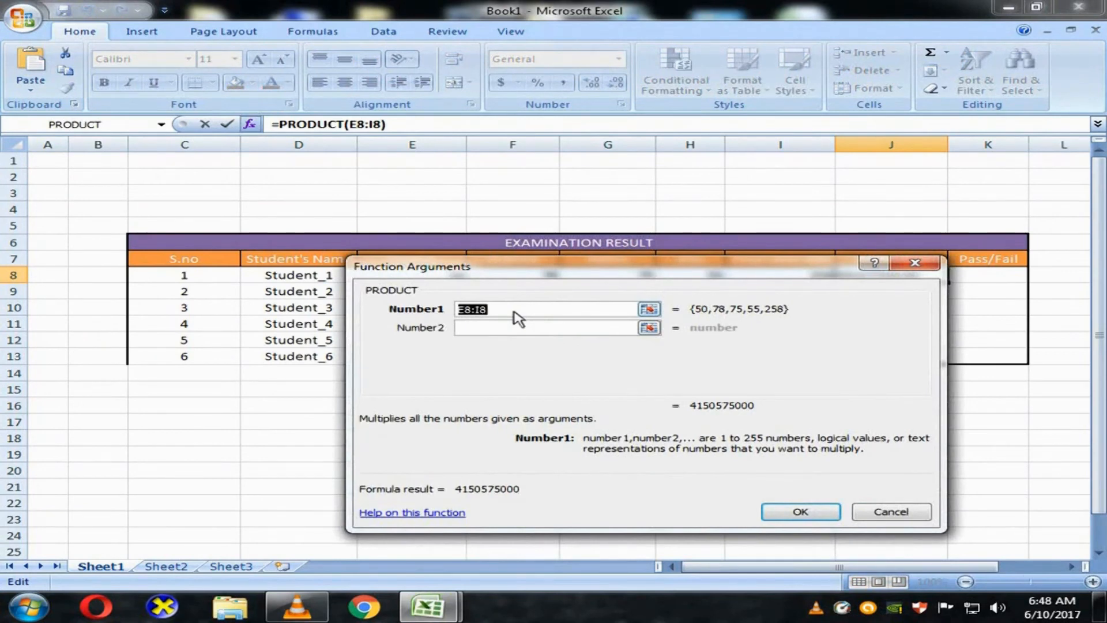
Complete the PRODUCT arguments for Student_1's Percentage cell with I8, 100 and 1/400.
{"action": "type", "text": "I8"}
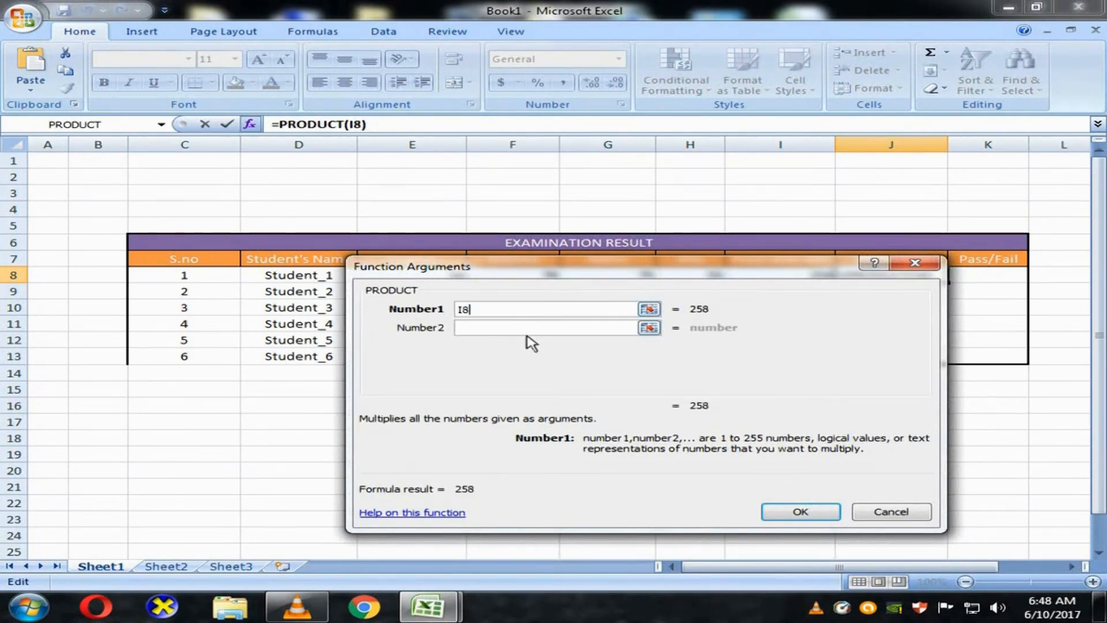
{"action": "left_click", "coordinate": [532, 332]}
{"action": "type", "text": "100"}
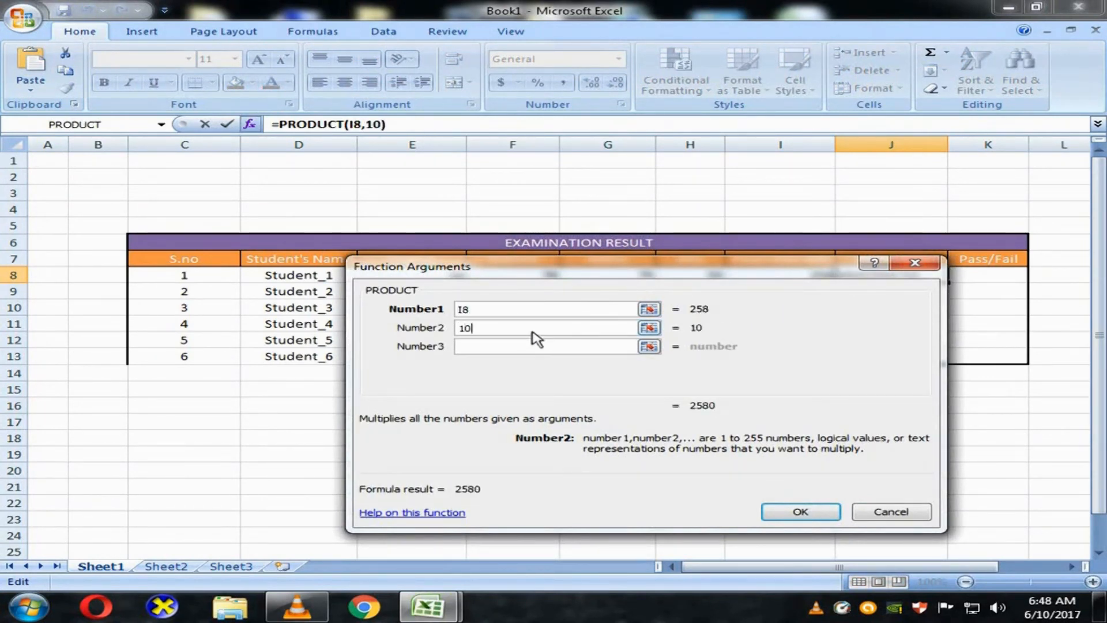
{"action": "left_click", "coordinate": [533, 350]}
{"action": "type", "text": "1/400"}
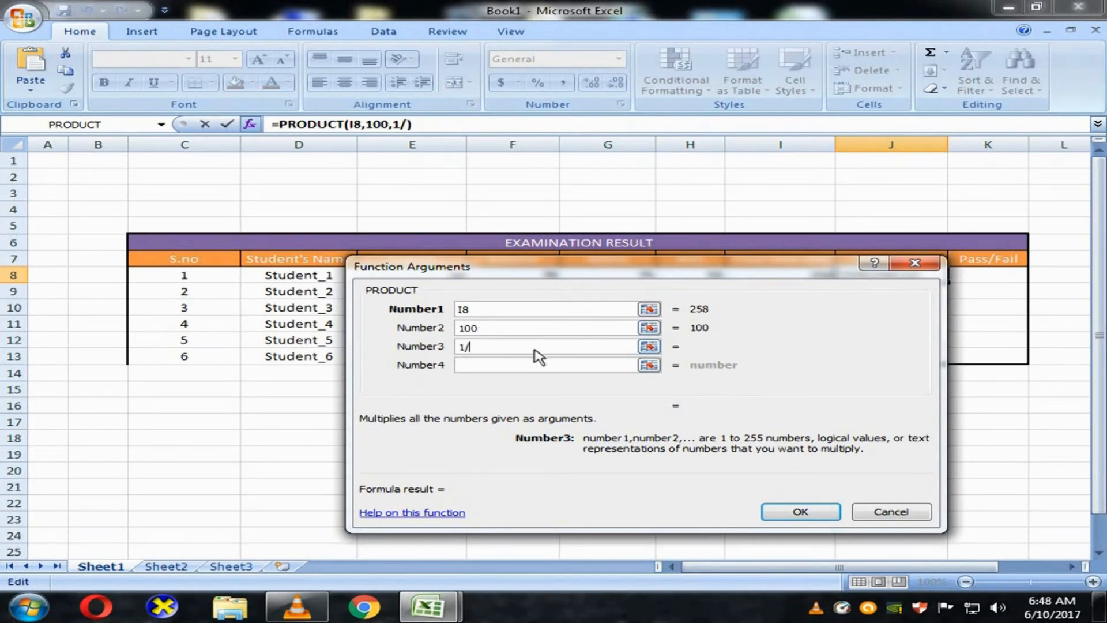
{"action": "left_click", "coordinate": [824, 519]}
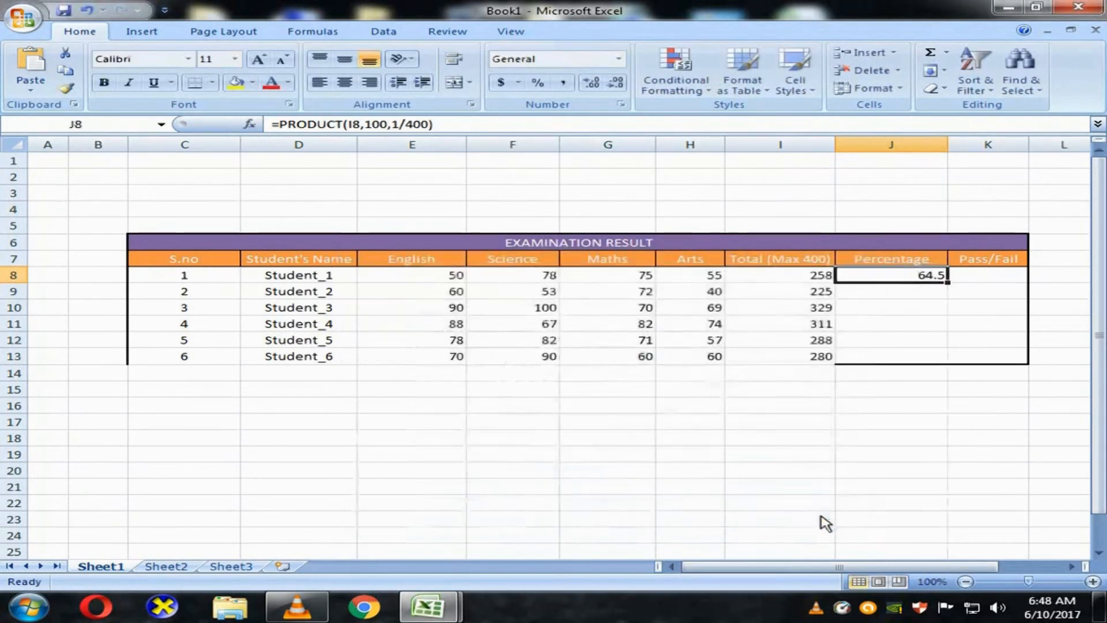
Copy the percentage formula from J8 down to J13 for the remaining students.
{"action": "left_click", "coordinate": [926, 295]}
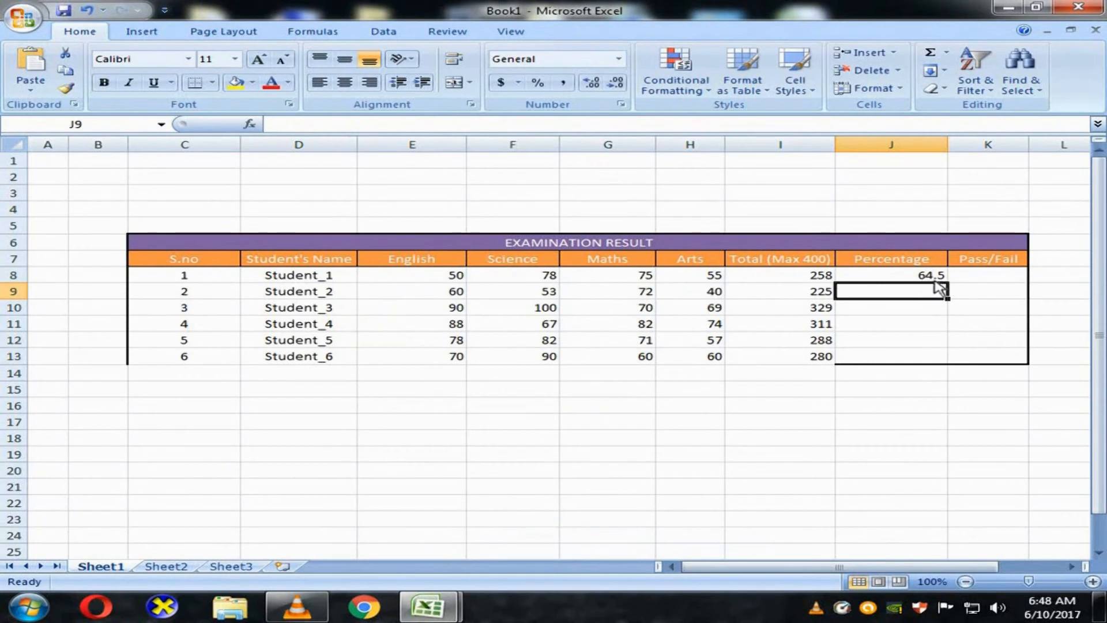
{"action": "left_click", "coordinate": [936, 275]}
{"action": "left_click_drag", "start_coordinate": [946, 282], "coordinate": [948, 371]}
{"action": "left_click", "coordinate": [918, 389]}
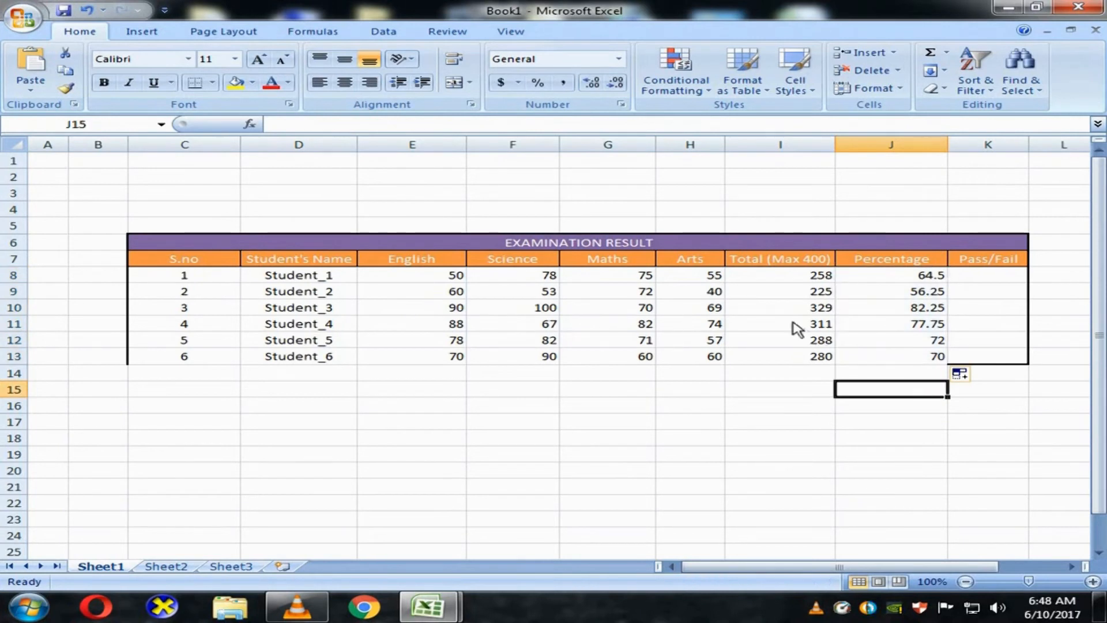
Insert the logical IF function in K8, Student_1's Pass/Fail cell.
{"action": "left_click", "coordinate": [999, 281]}
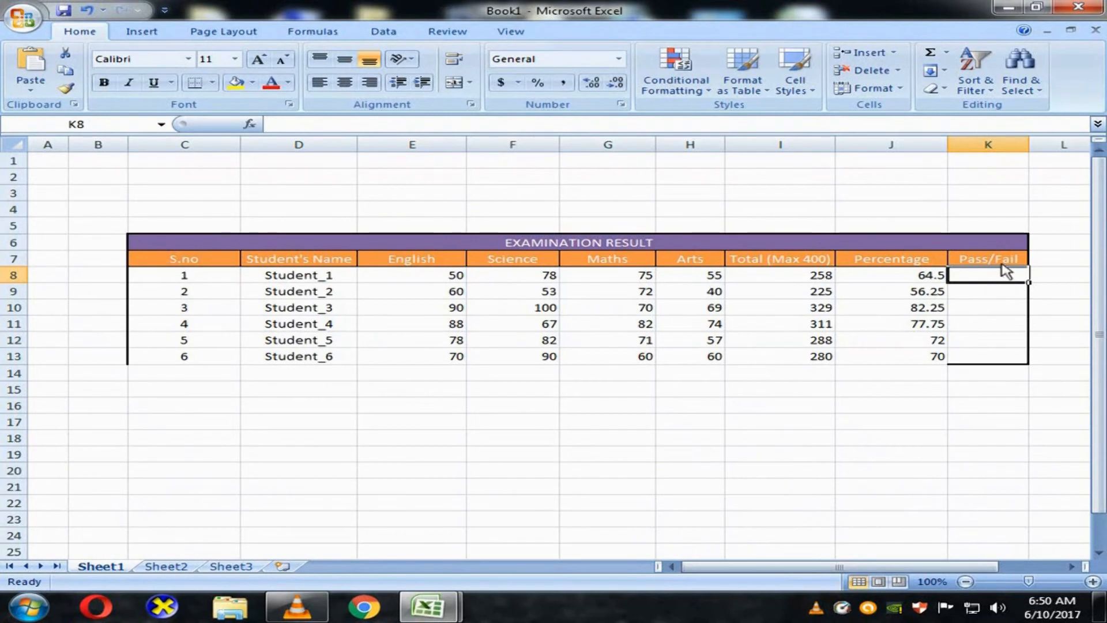
{"action": "key", "text": "Up"}
{"action": "left_click", "coordinate": [1001, 276]}
{"action": "left_click", "coordinate": [249, 124]}
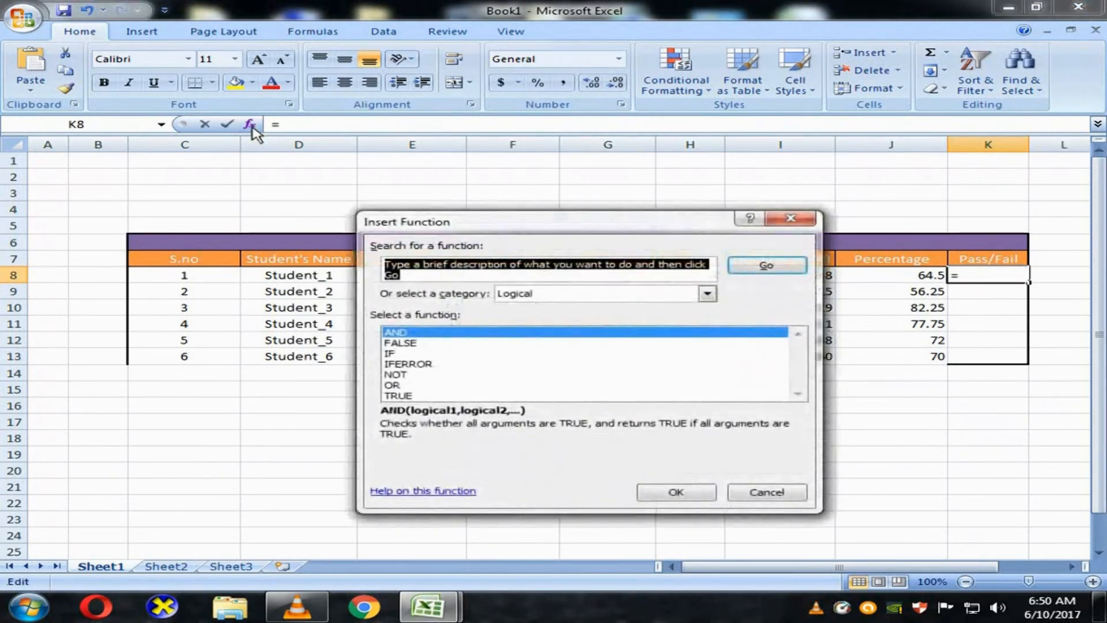
{"action": "left_click", "coordinate": [707, 294]}
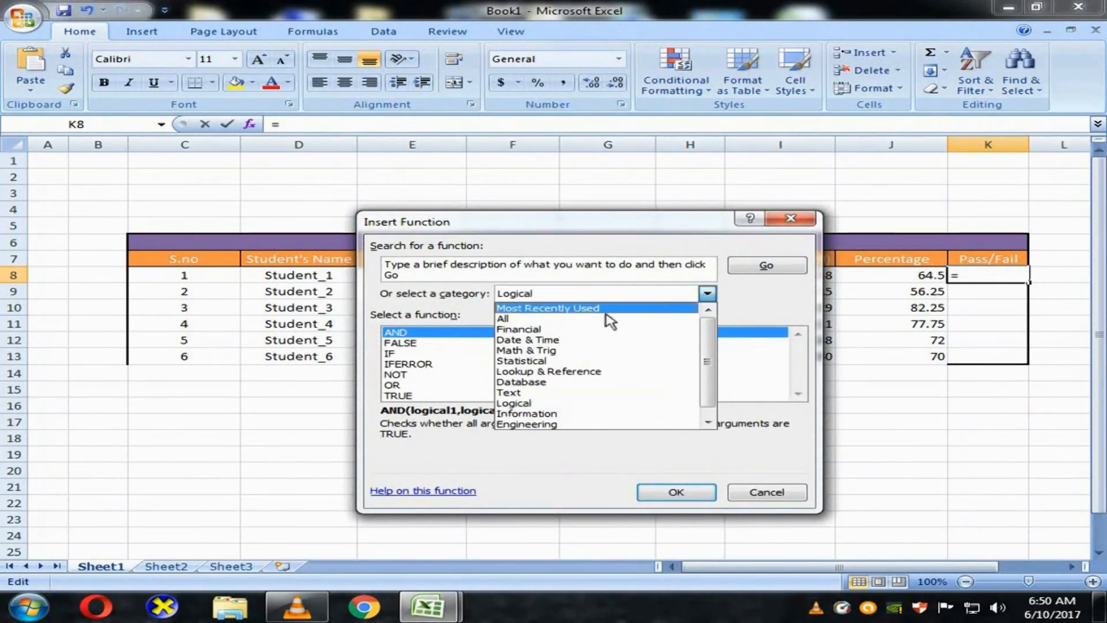
{"action": "left_click", "coordinate": [539, 404]}
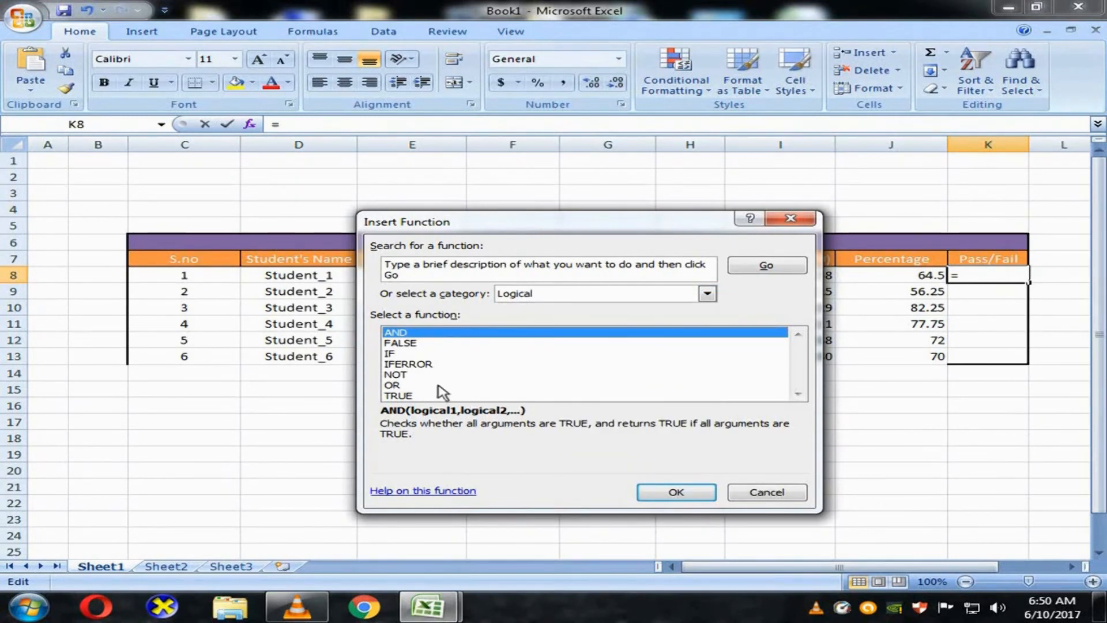
{"action": "left_click", "coordinate": [393, 353]}
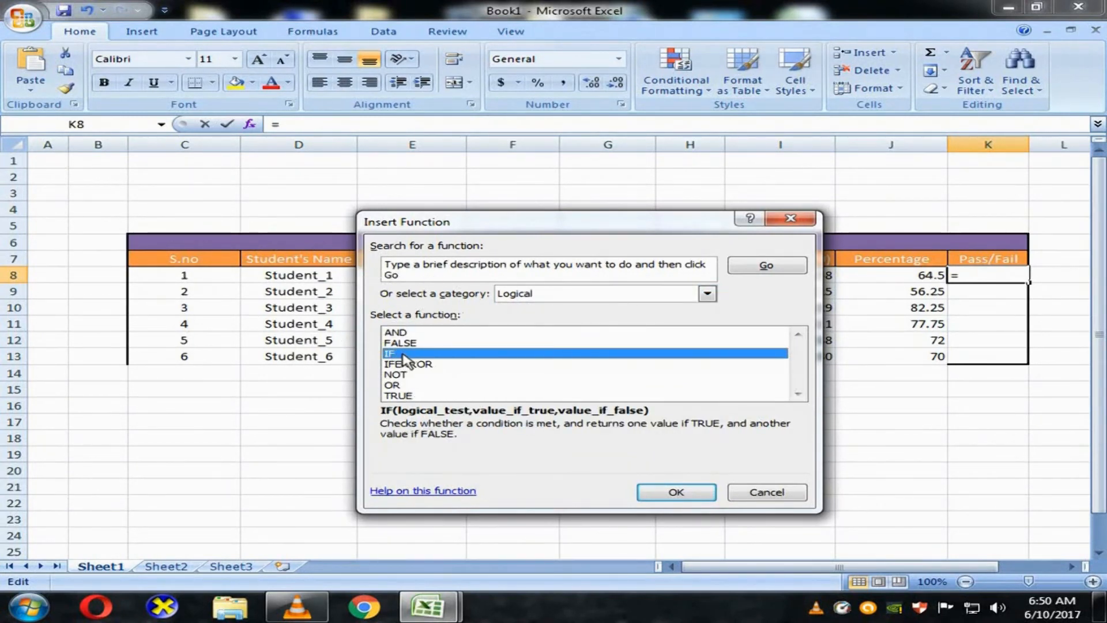
{"action": "left_click", "coordinate": [659, 493]}
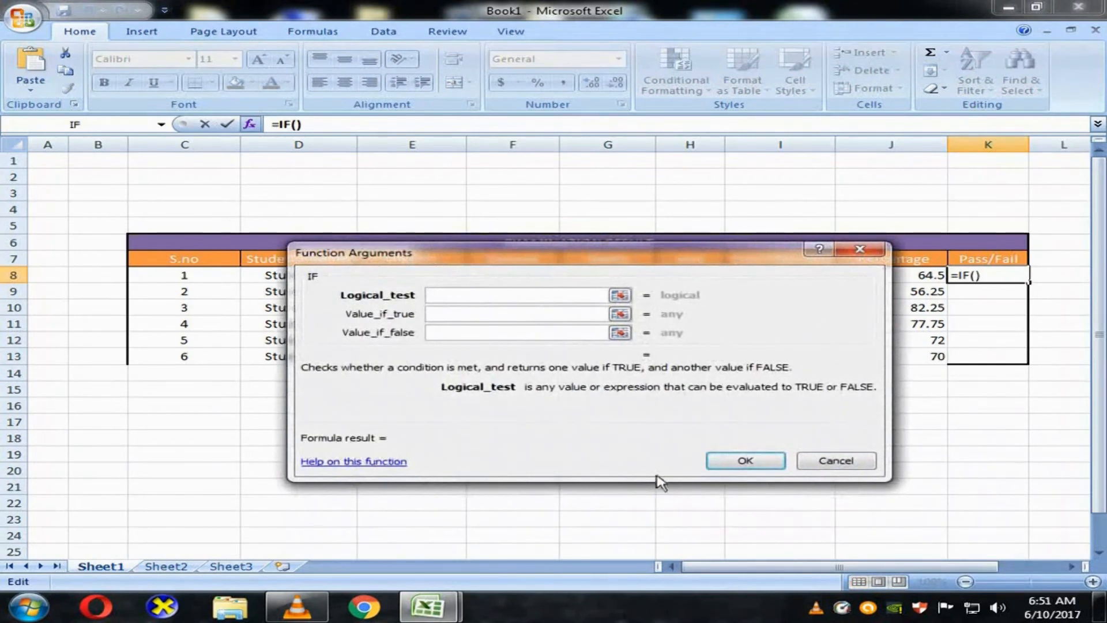
Set the IF function's logical test to J8>60, using Student_1's percentage cell.
{"action": "left_click_drag", "start_coordinate": [667, 263], "coordinate": [450, 154]}
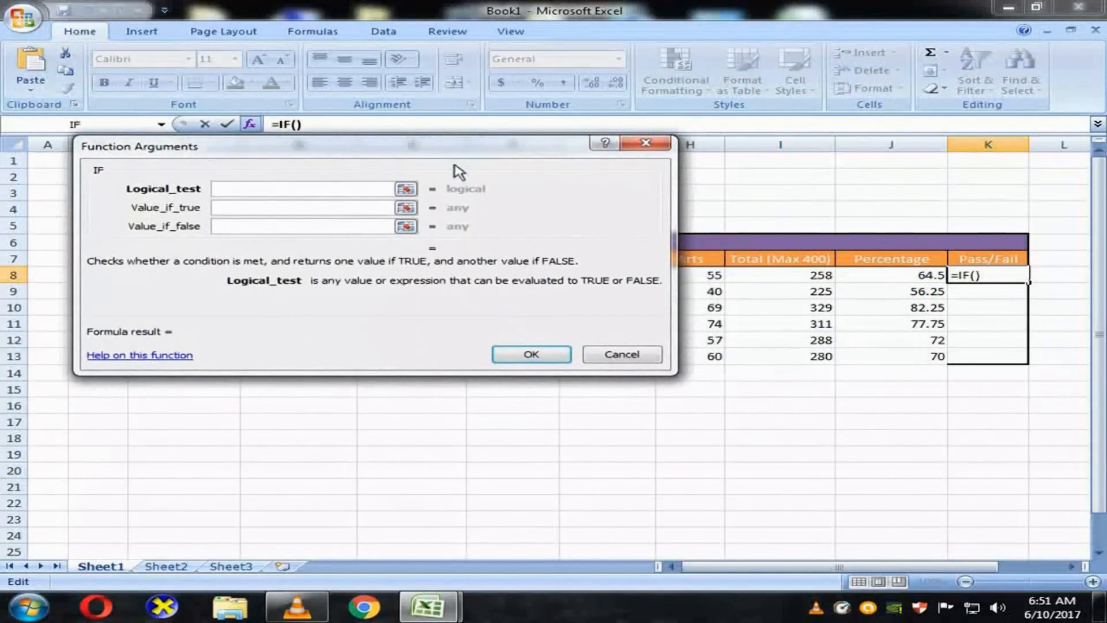
{"action": "left_click", "coordinate": [923, 275]}
{"action": "left_click_drag", "start_coordinate": [338, 151], "coordinate": [406, 170]}
{"action": "left_click_drag", "start_coordinate": [305, 211], "coordinate": [287, 210]}
{"action": "left_click", "coordinate": [287, 210]}
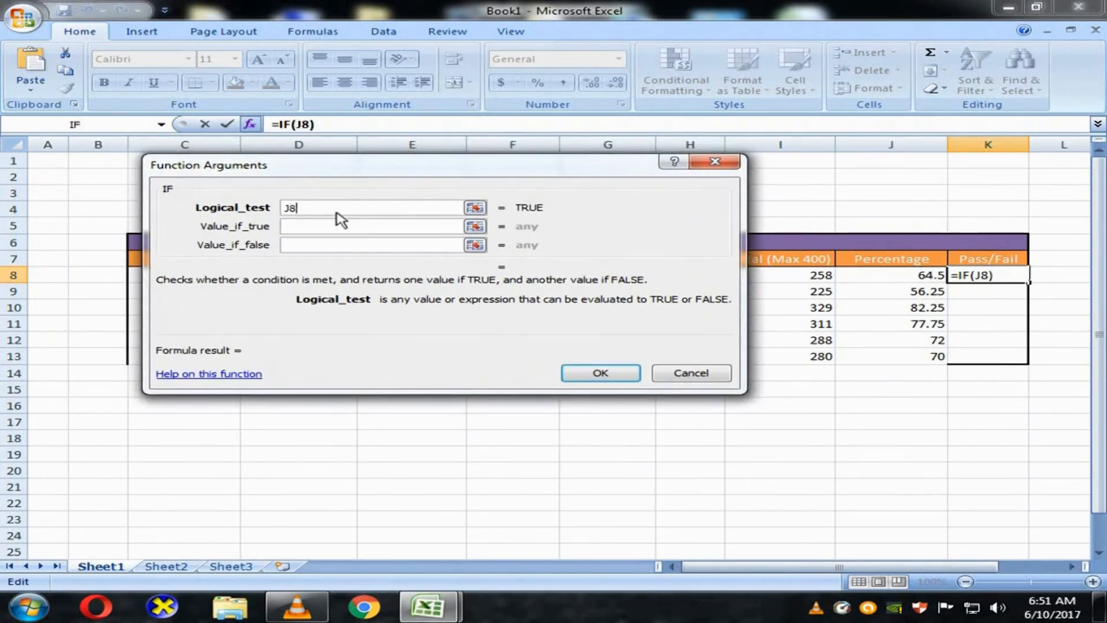
{"action": "type", "text": ">"}
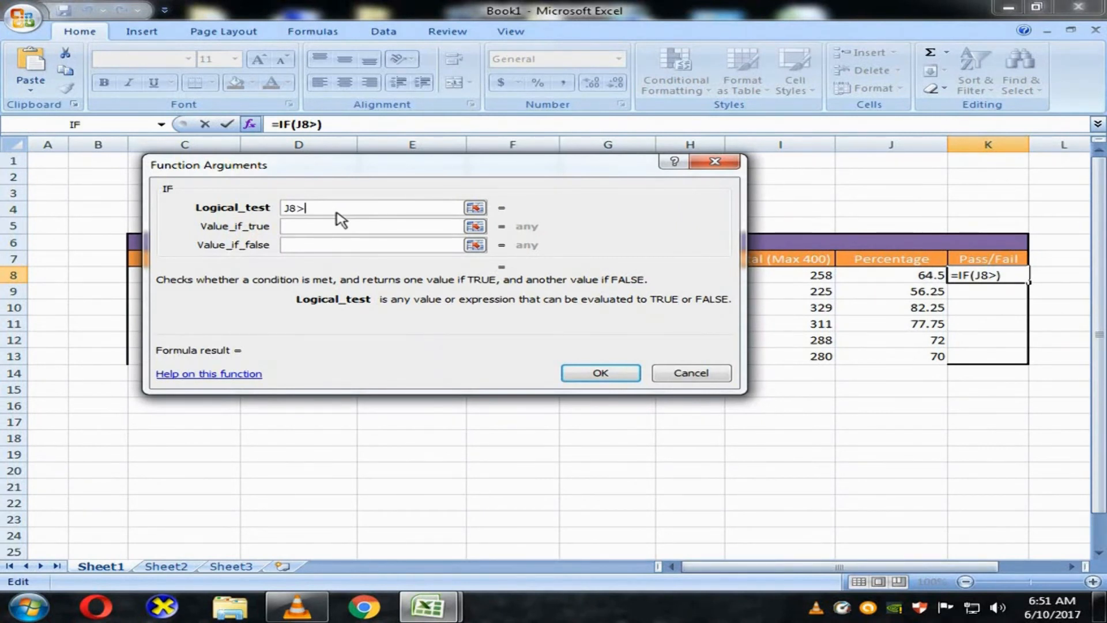
{"action": "type", "text": "60"}
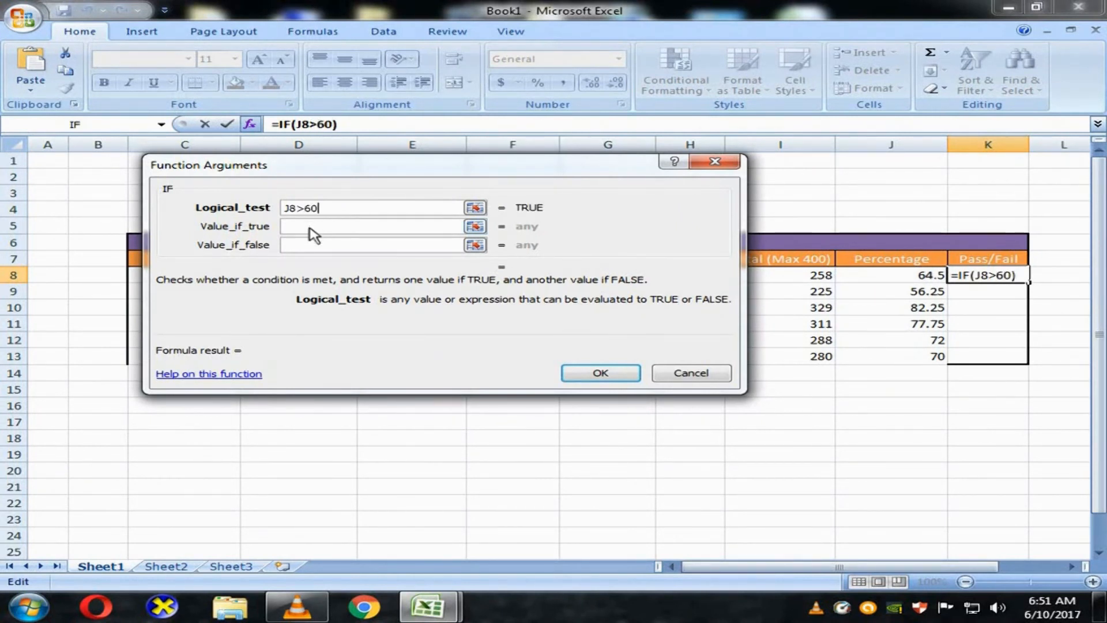
Make the IF function return "pass" when true and "fail" when false, and enter it in K8.
{"action": "left_click", "coordinate": [311, 228]}
{"action": "type", "text": "pass"}
{"action": "left_click", "coordinate": [327, 246]}
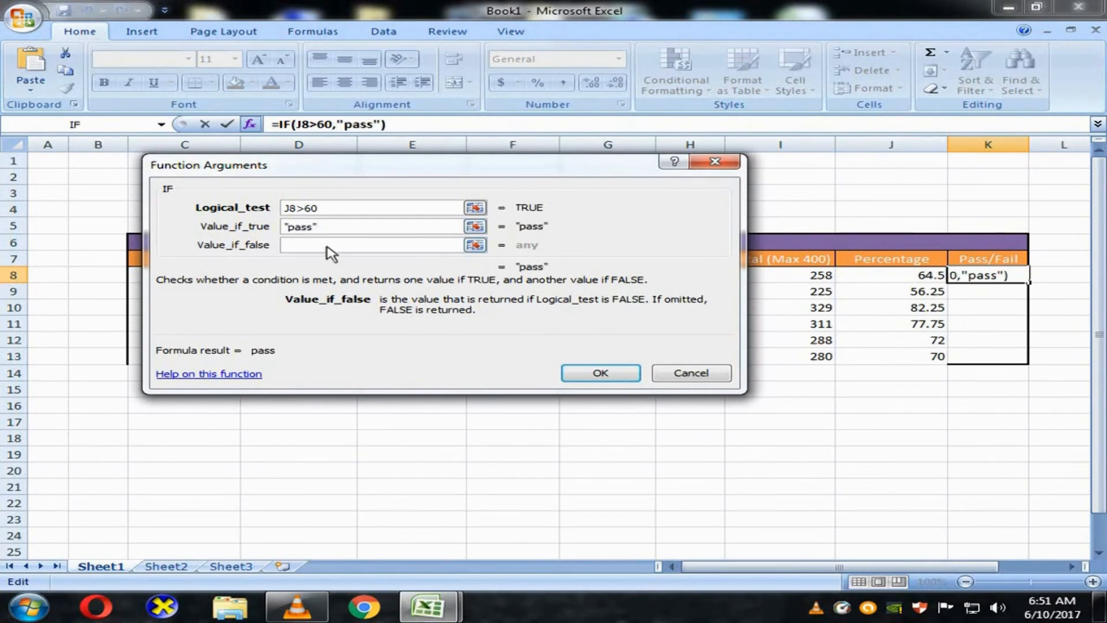
{"action": "type", "text": "fail"}
{"action": "key", "text": "Return"}
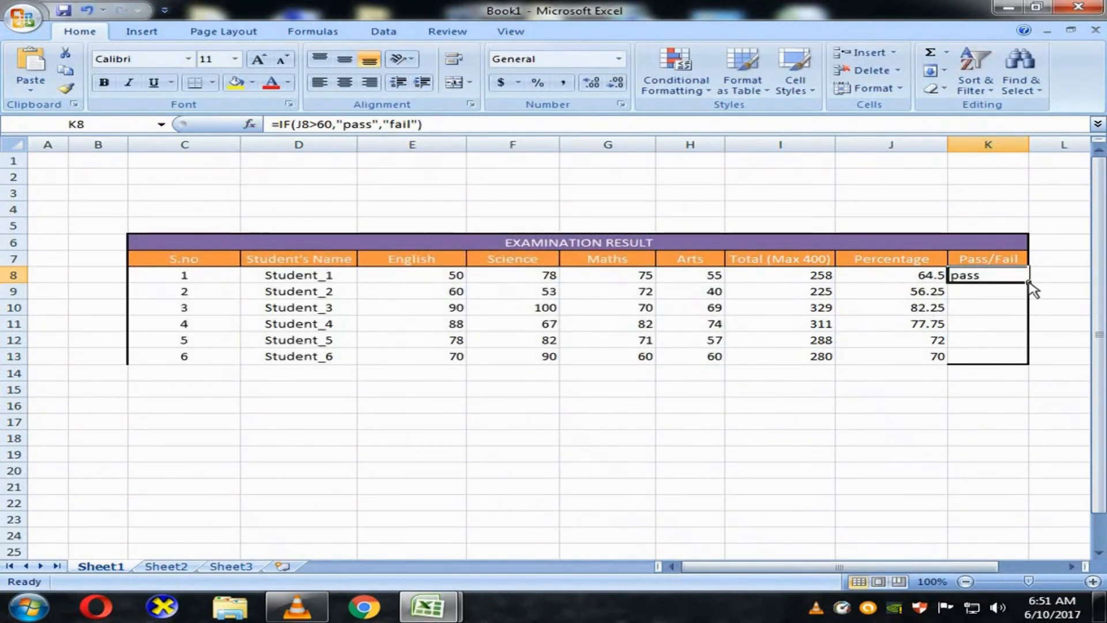
Copy the IF formula from K8 down to K13 and check Student_2's percentage against the result.
{"action": "left_click_drag", "start_coordinate": [1030, 284], "coordinate": [1019, 362]}
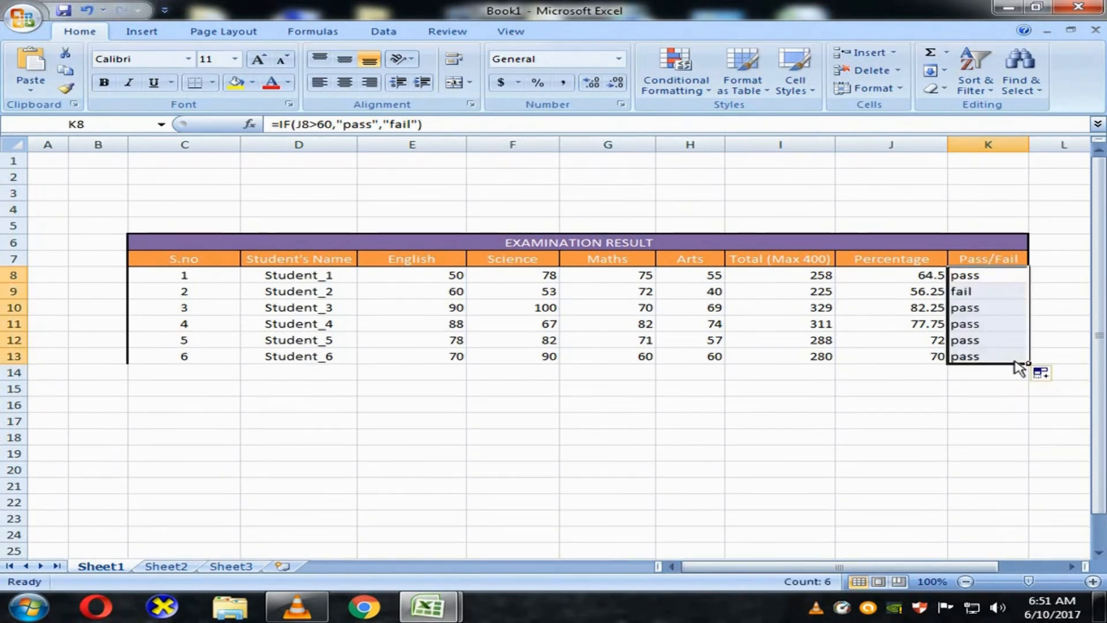
{"action": "left_click", "coordinate": [954, 405]}
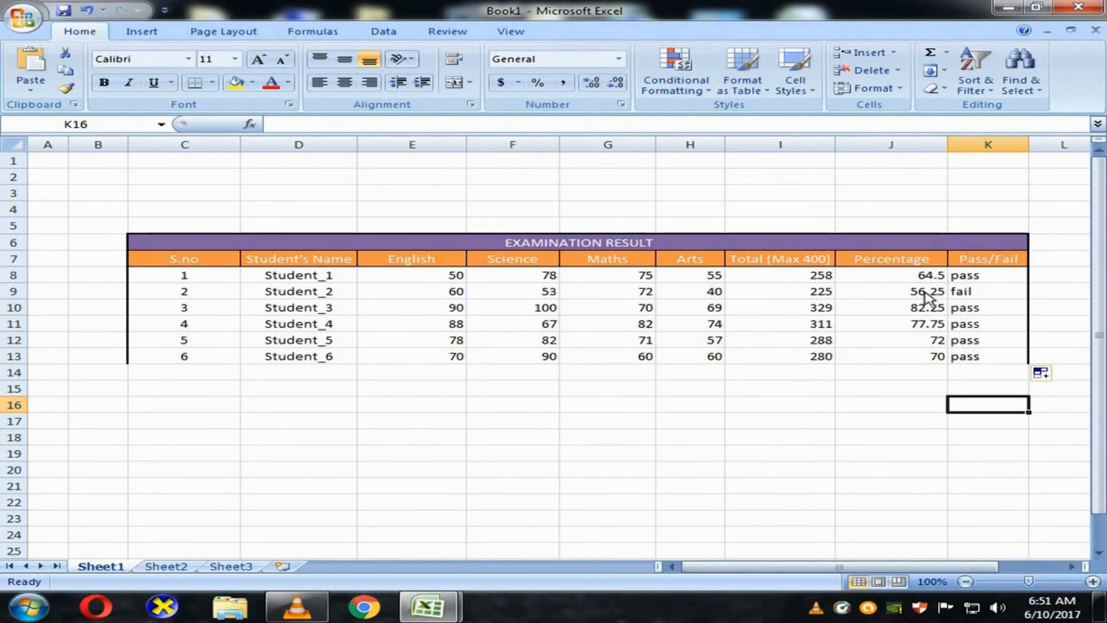
{"action": "left_click_drag", "start_coordinate": [927, 295], "coordinate": [951, 304]}
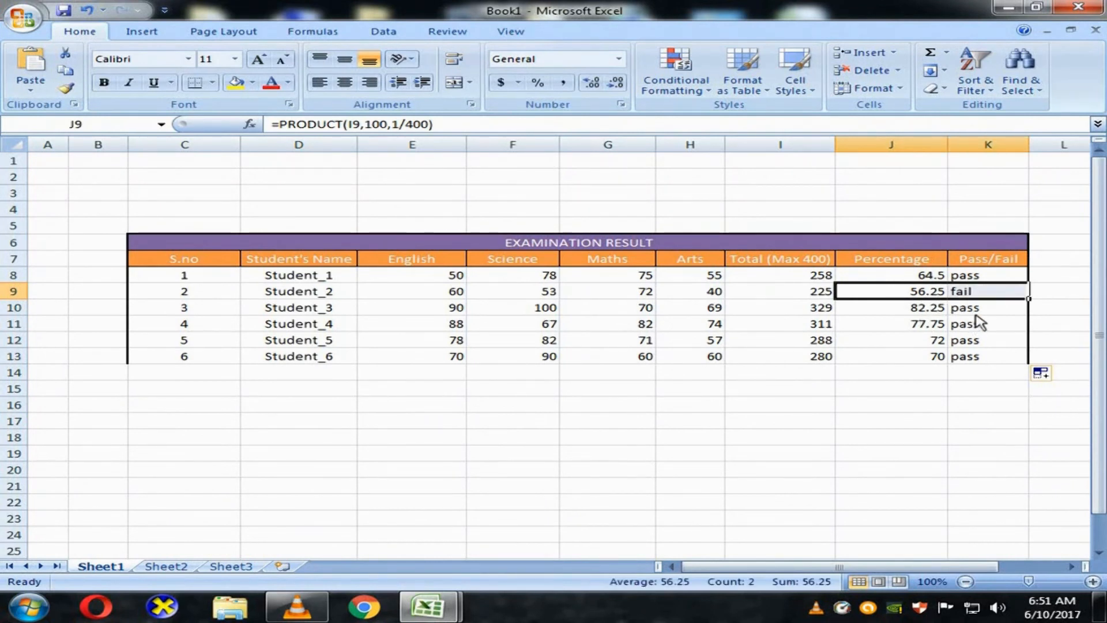
{"action": "left_click", "coordinate": [909, 395]}
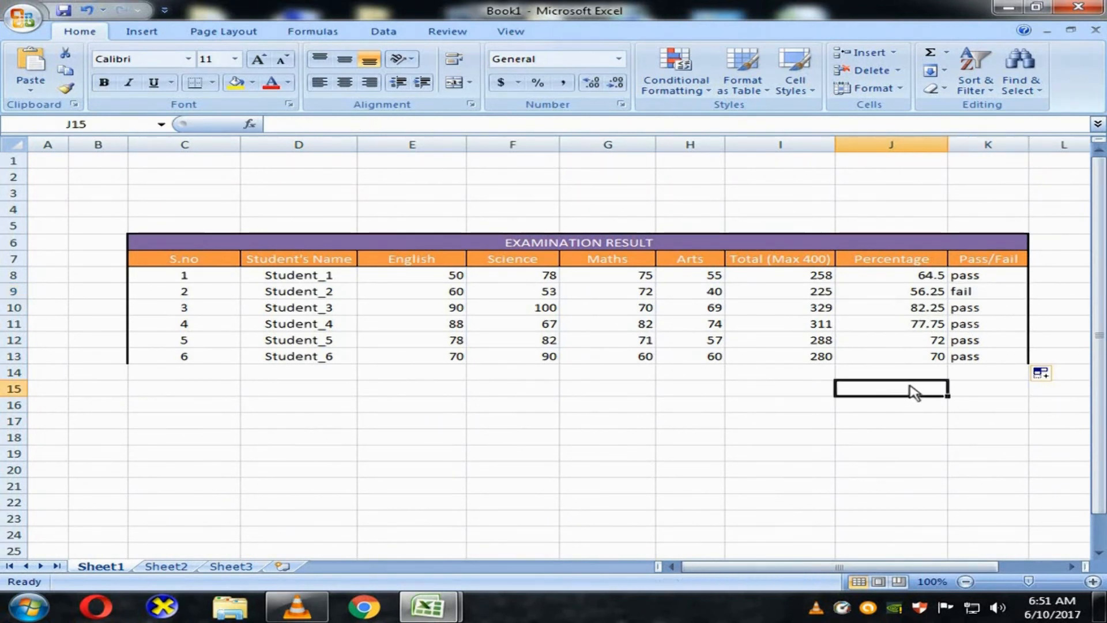
Sort the student rows C8:K13 by Percentage values from Largest to Smallest.
{"action": "left_click", "coordinate": [1013, 361]}
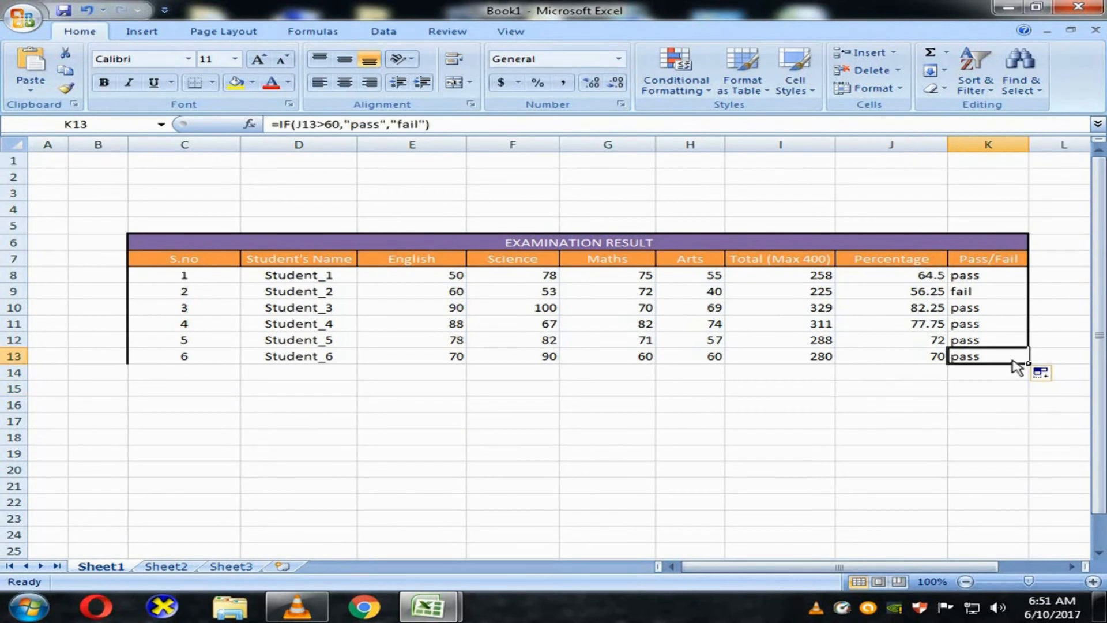
{"action": "left_click_drag", "start_coordinate": [1016, 364], "coordinate": [183, 283]}
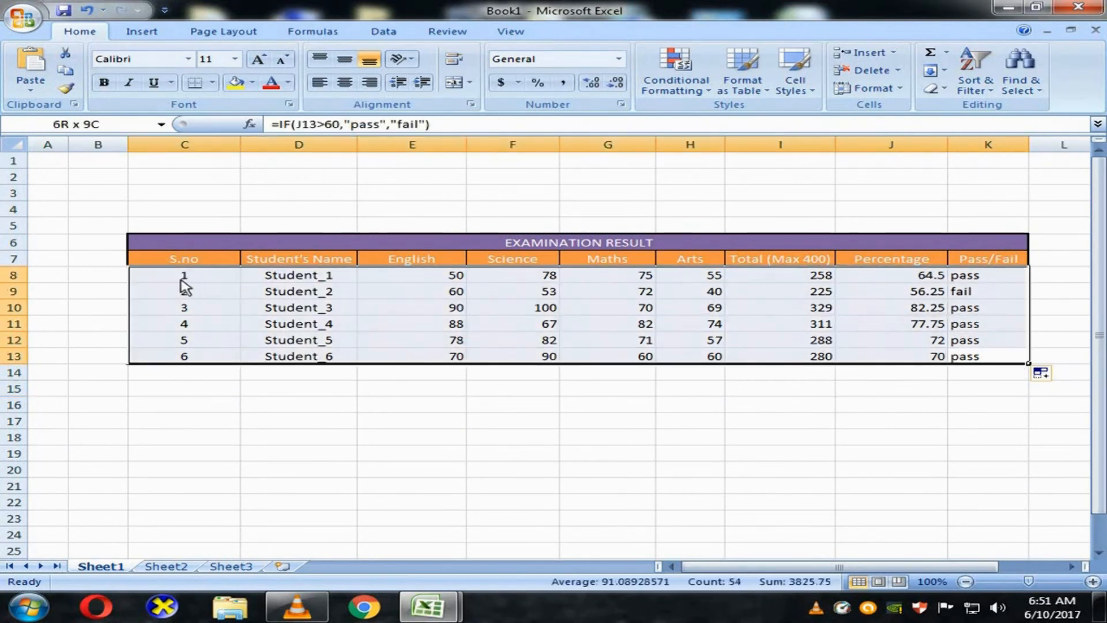
{"action": "left_click", "coordinate": [975, 92]}
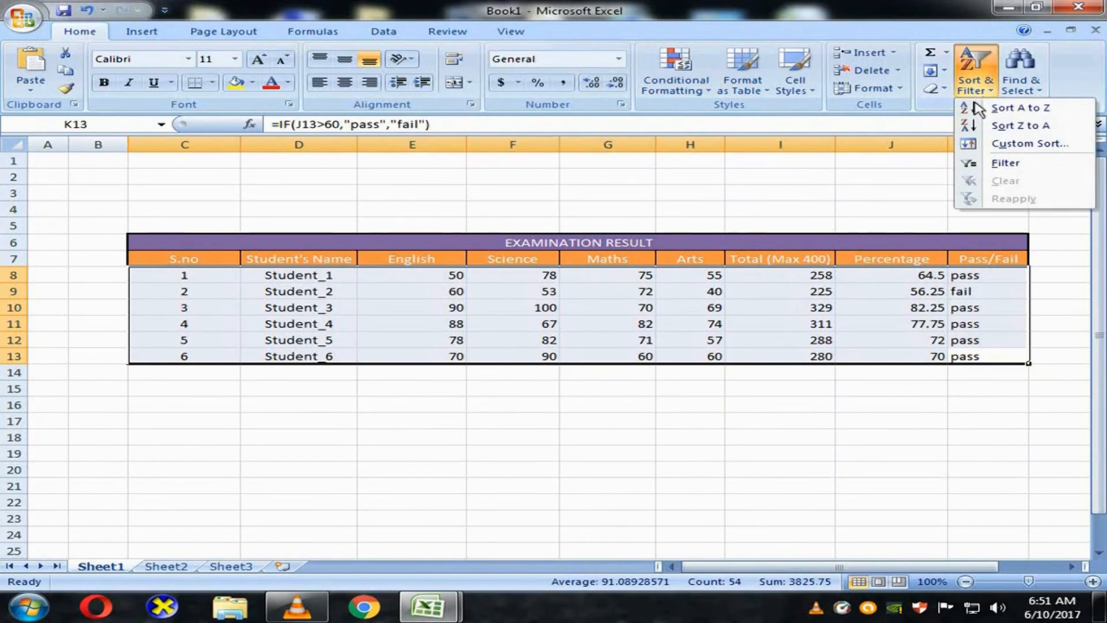
{"action": "left_click", "coordinate": [1000, 151]}
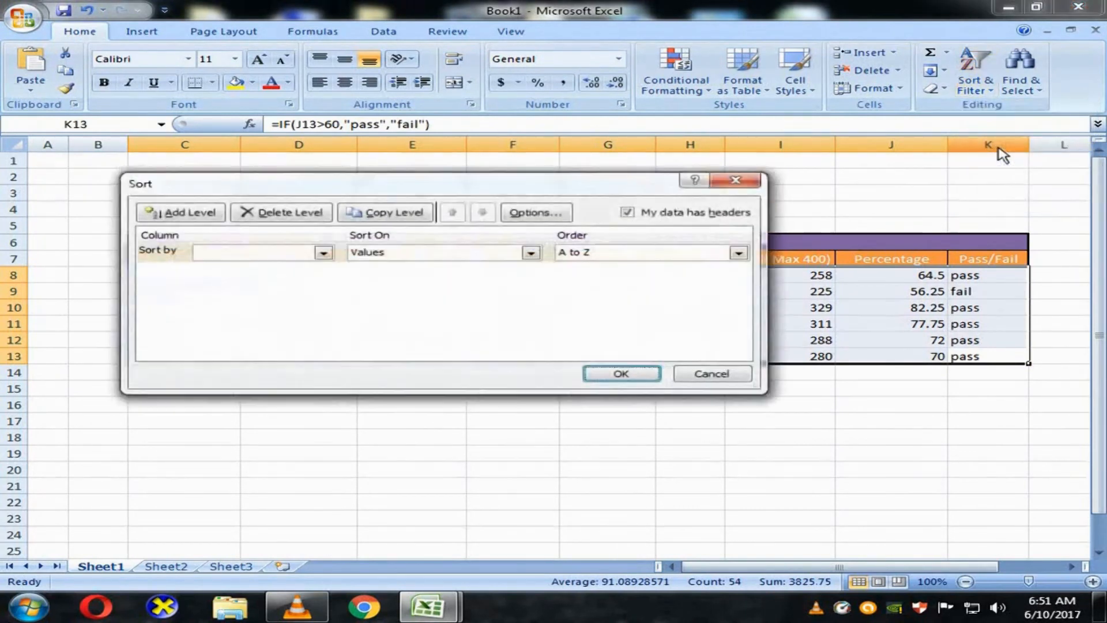
{"action": "left_click", "coordinate": [326, 256]}
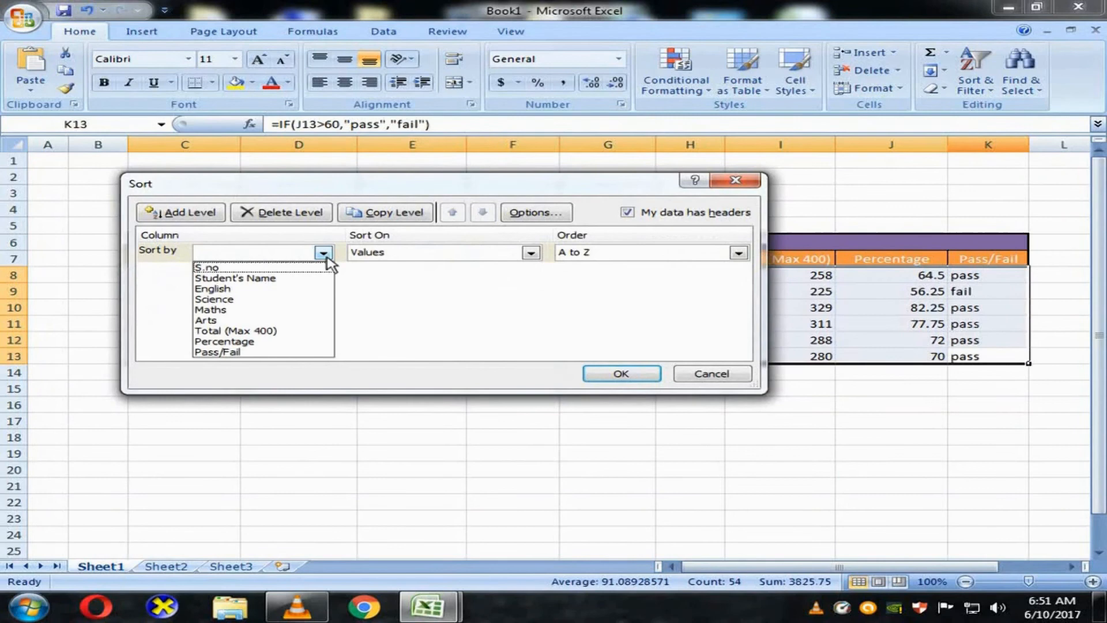
{"action": "left_click", "coordinate": [242, 342]}
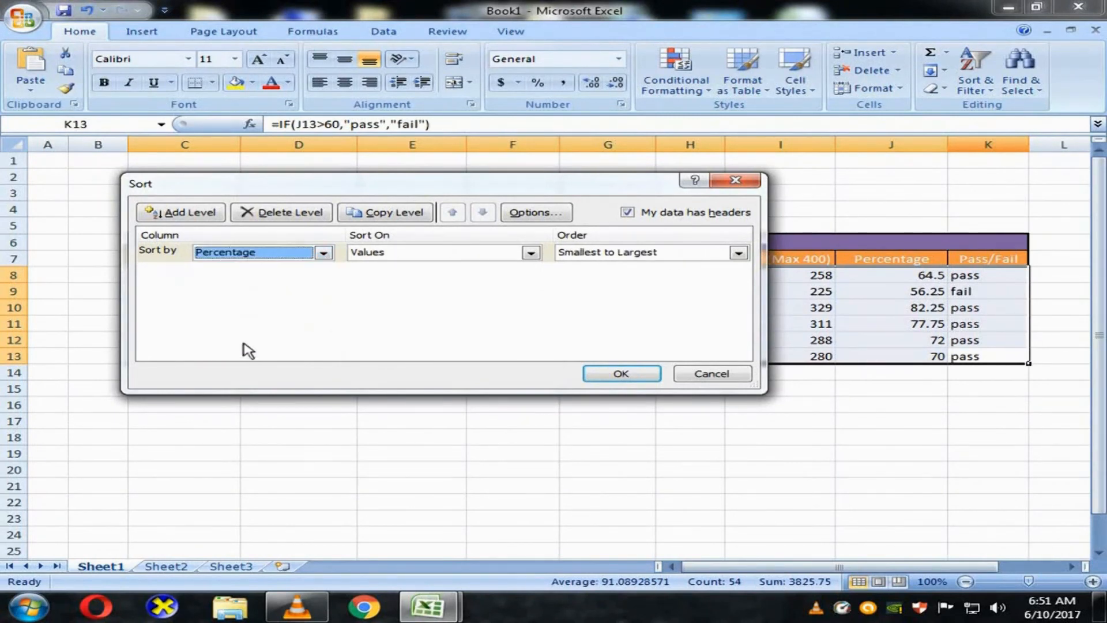
{"action": "left_click", "coordinate": [739, 253]}
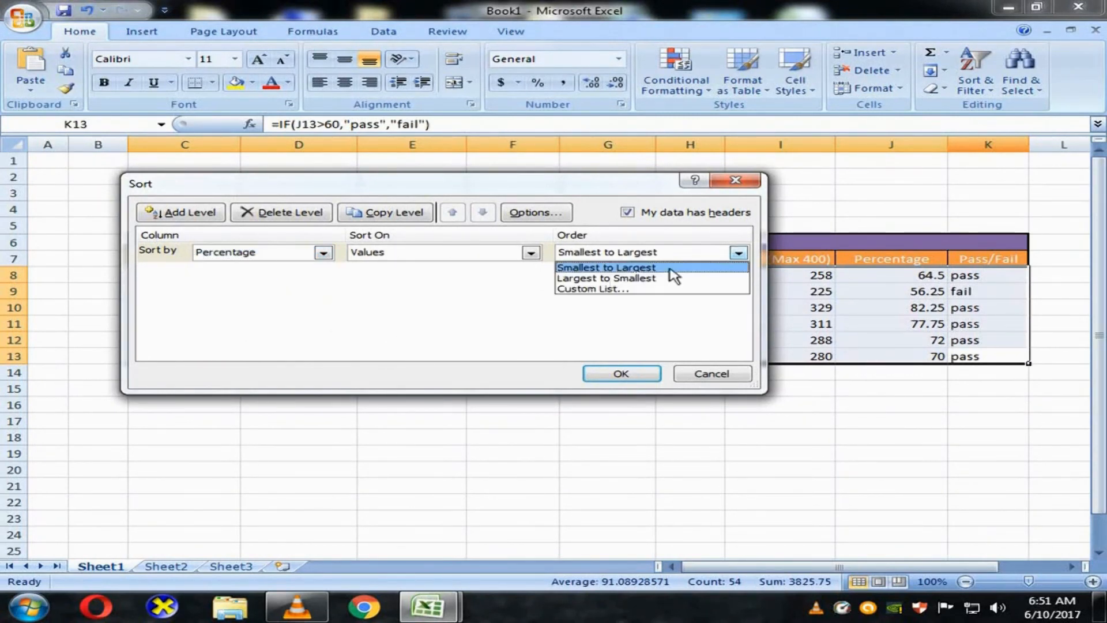
{"action": "left_click", "coordinate": [609, 278]}
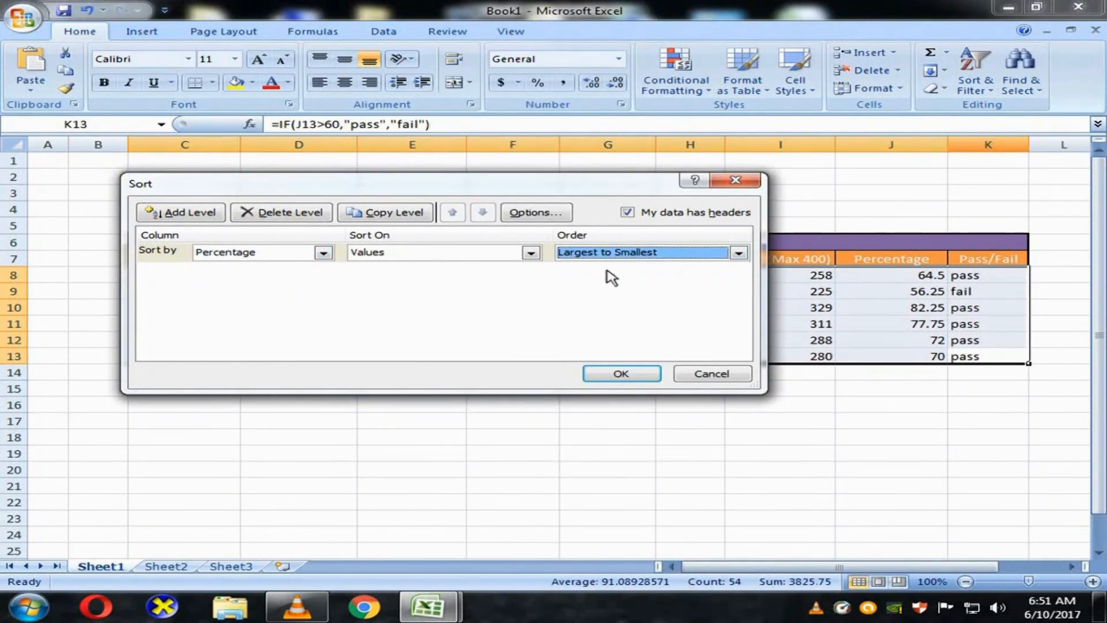
{"action": "left_click", "coordinate": [621, 375]}
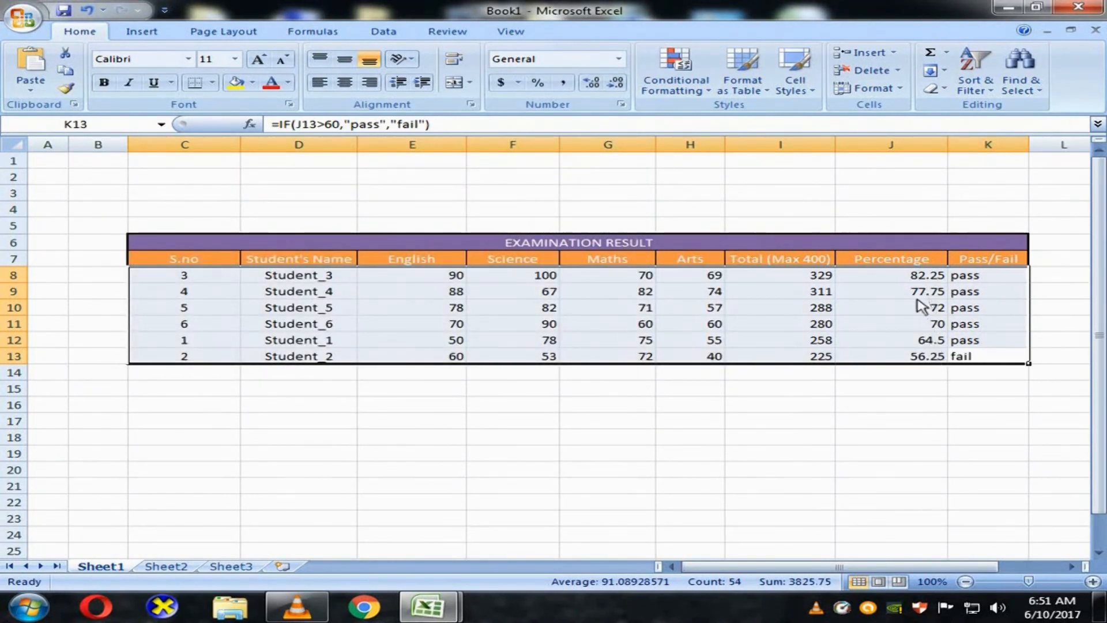
{"action": "left_click", "coordinate": [826, 376]}
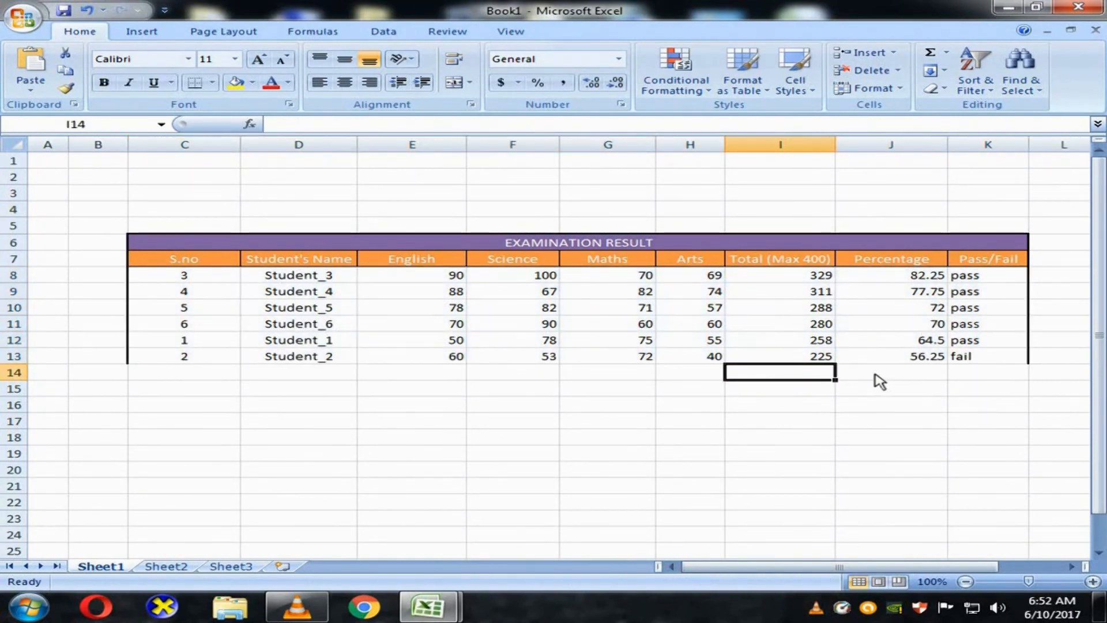
Change Student_2's Science mark in F13 to 83 and check that student's Percentage and Pass/Fail cells.
{"action": "left_click", "coordinate": [523, 362]}
{"action": "double_click", "coordinate": [547, 358]}
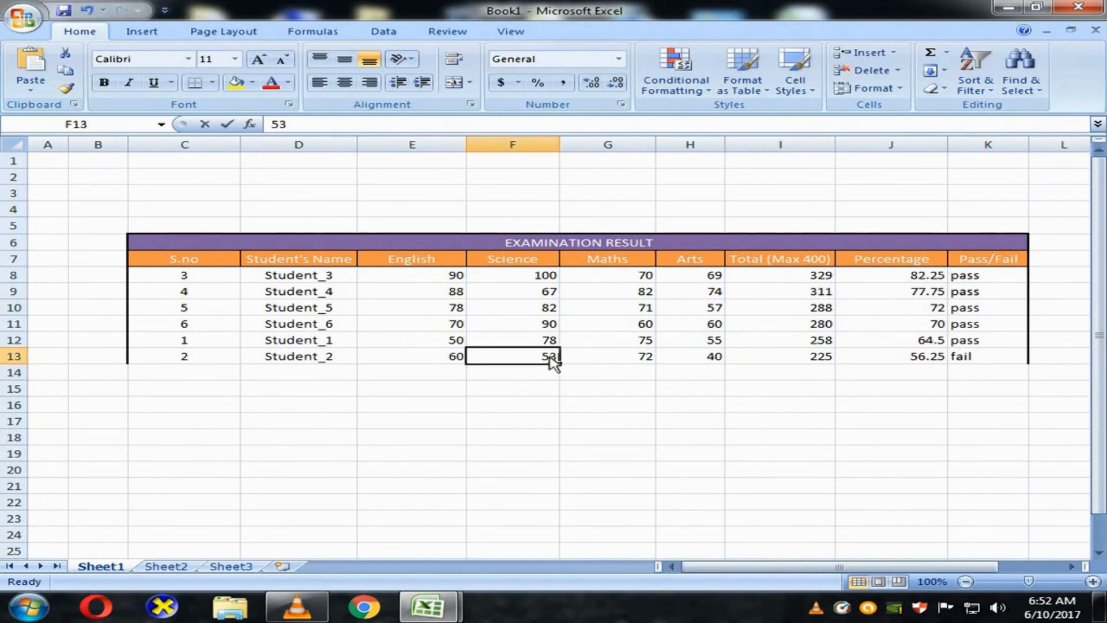
{"action": "key", "text": "shift+Home"}
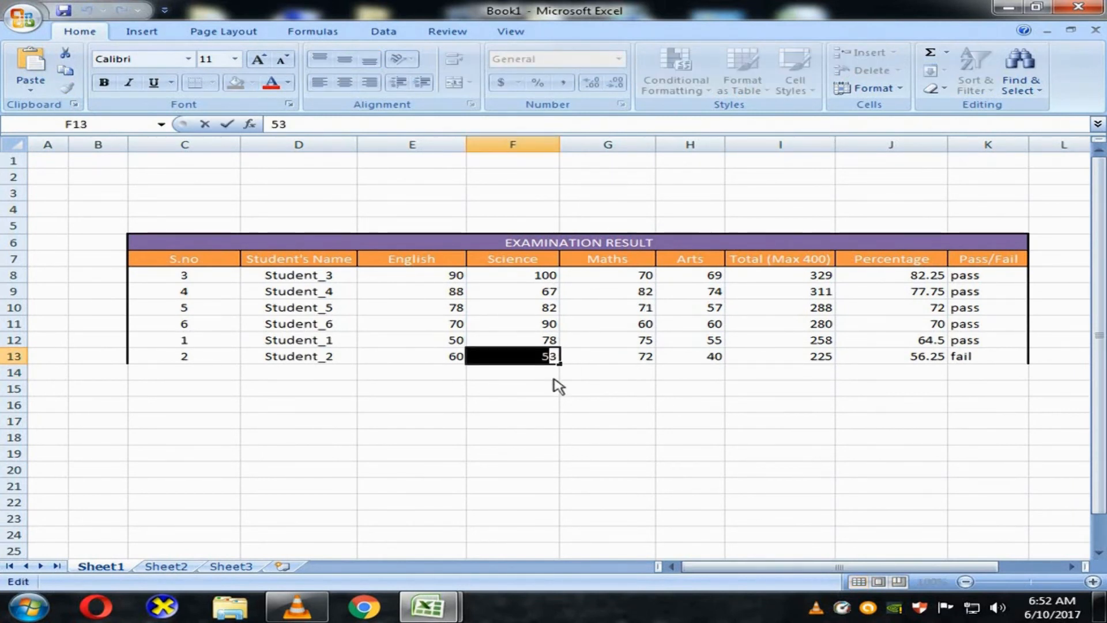
{"action": "type", "text": "8"}
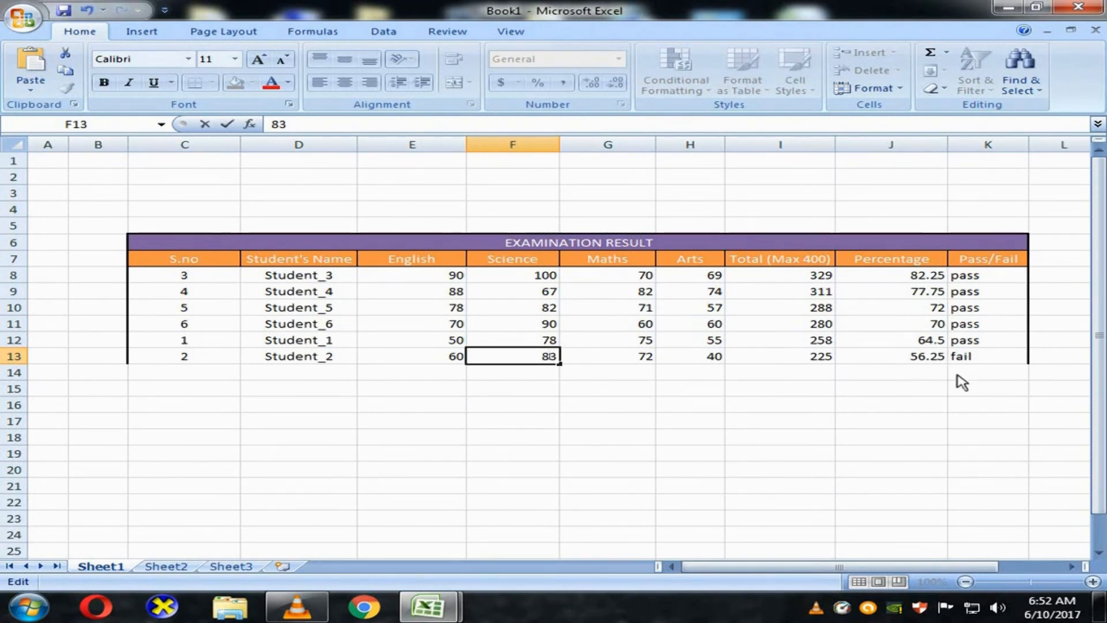
{"action": "key", "text": "Return"}
{"action": "left_click_drag", "start_coordinate": [888, 365], "coordinate": [987, 369]}
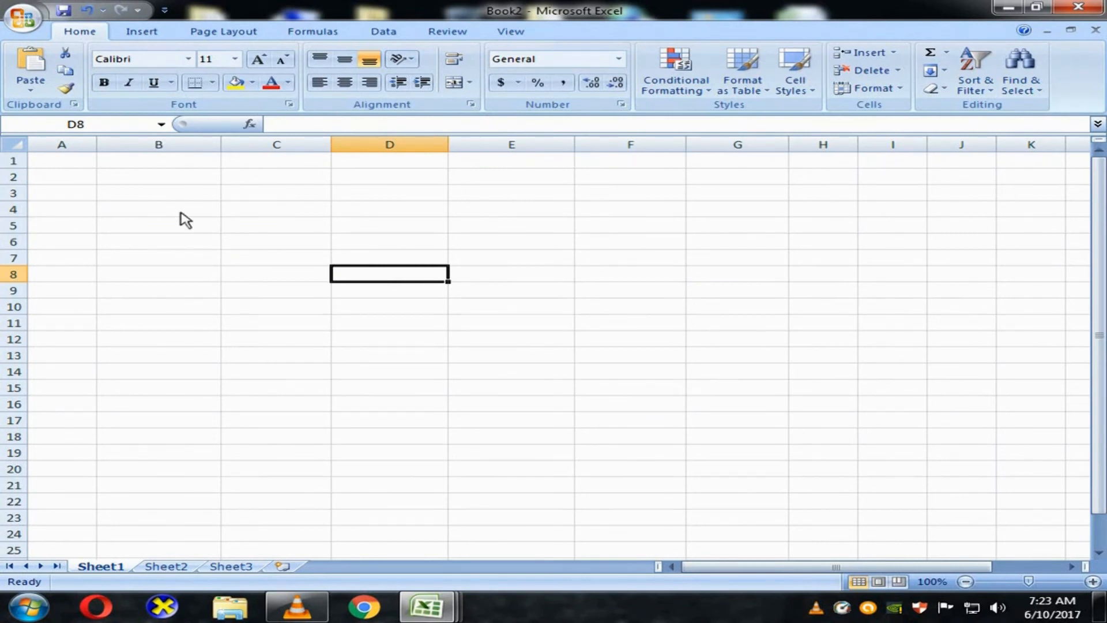
Paste the "Census Data for Town_ABC" table at B4 of the blank sheet, covering population and age-group percentages from 2004 March to 2017 March.
{"action": "left_click", "coordinate": [184, 217]}
{"action": "type", "text": "Census Data for Town_ABC Census Date\tPopulation\tChildren (%)\tAdults (%)\tElders (%) 2004 March\t15,000\t20%\t50%\t30% 2007 March\t17,800\t26%\t44%\t30% 2010 March\t19,000\t30%\t55%\t15% 2012 March\t20,000\t23%\t60%\t17% 2014 March\t24,500\t18%\t72%\t10% 2016 March\t24,000\t17%\t68%\t15% 2017 March\t25,000\t15%\t58%\t27%"}
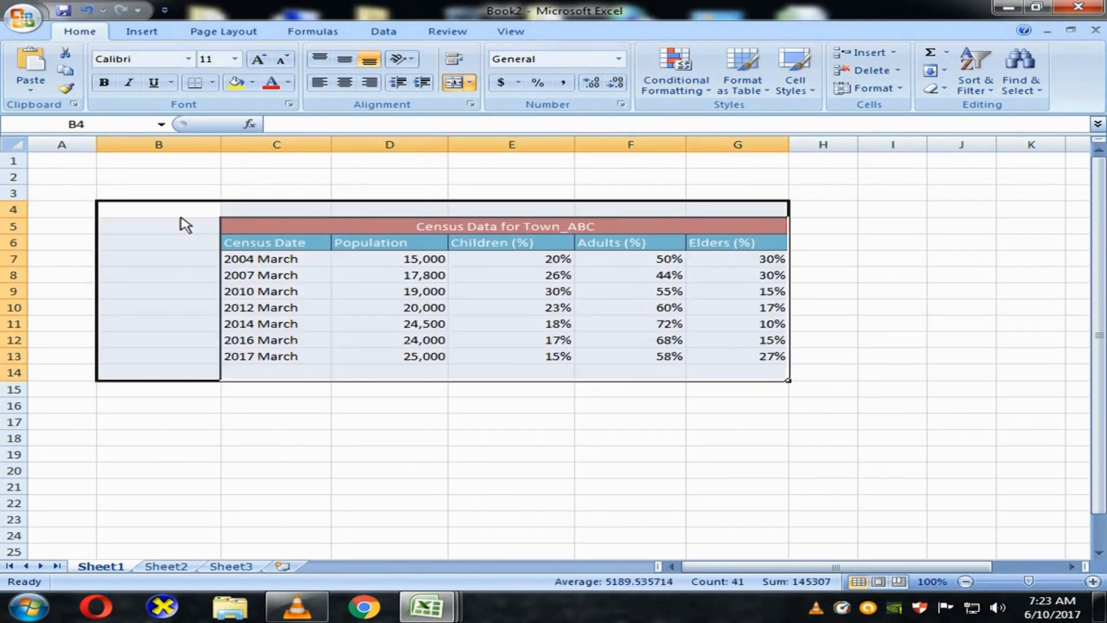
{"action": "left_click", "coordinate": [372, 408]}
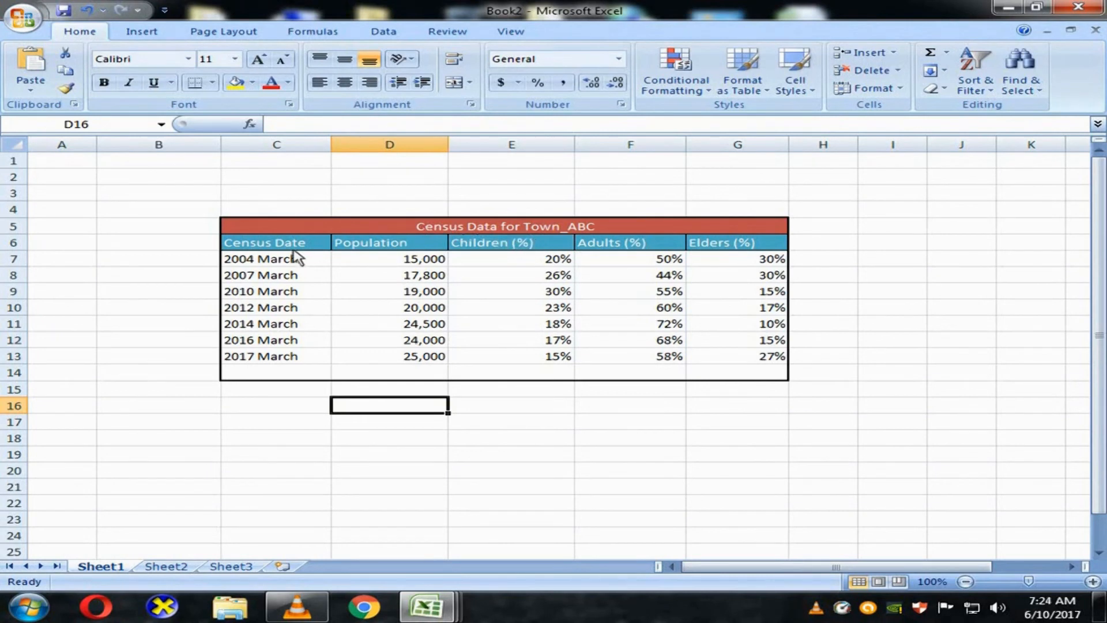
Review the census table's Census Date, Population, Children (%), Adults (%) and Elders (%) columns.
{"action": "left_click_drag", "start_coordinate": [291, 247], "coordinate": [280, 363]}
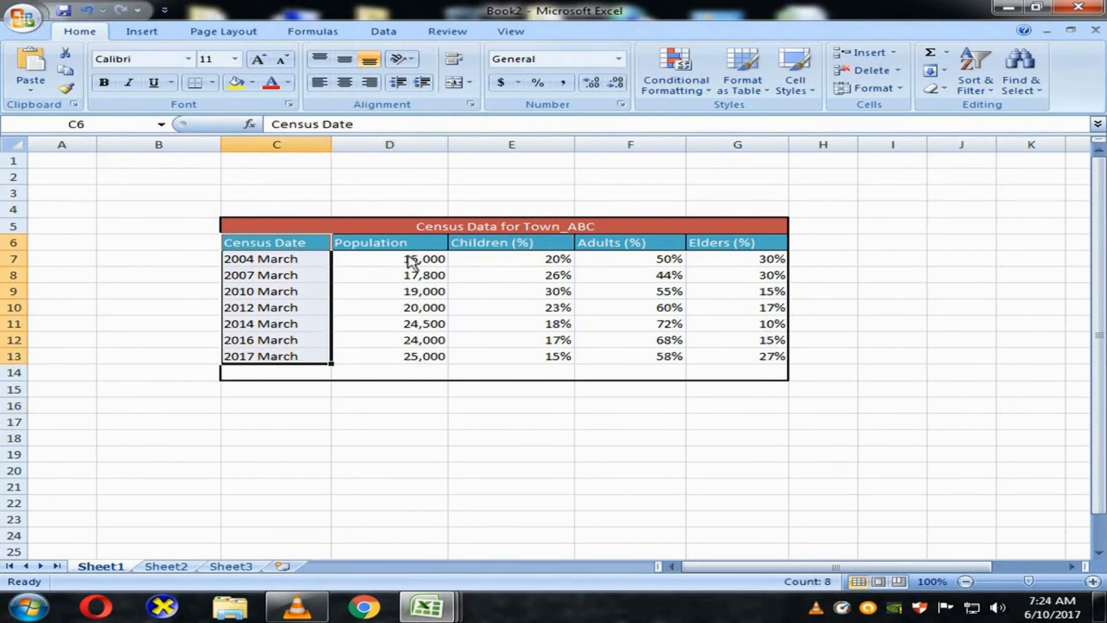
{"action": "left_click_drag", "start_coordinate": [424, 243], "coordinate": [424, 361]}
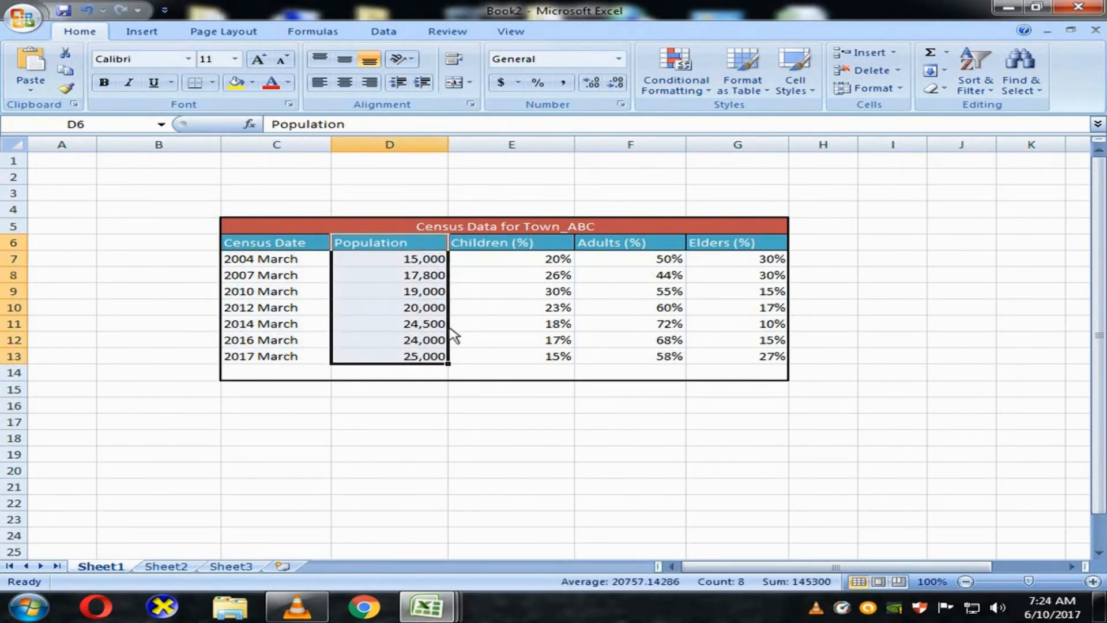
{"action": "left_click", "coordinate": [549, 248]}
{"action": "left_click", "coordinate": [631, 250]}
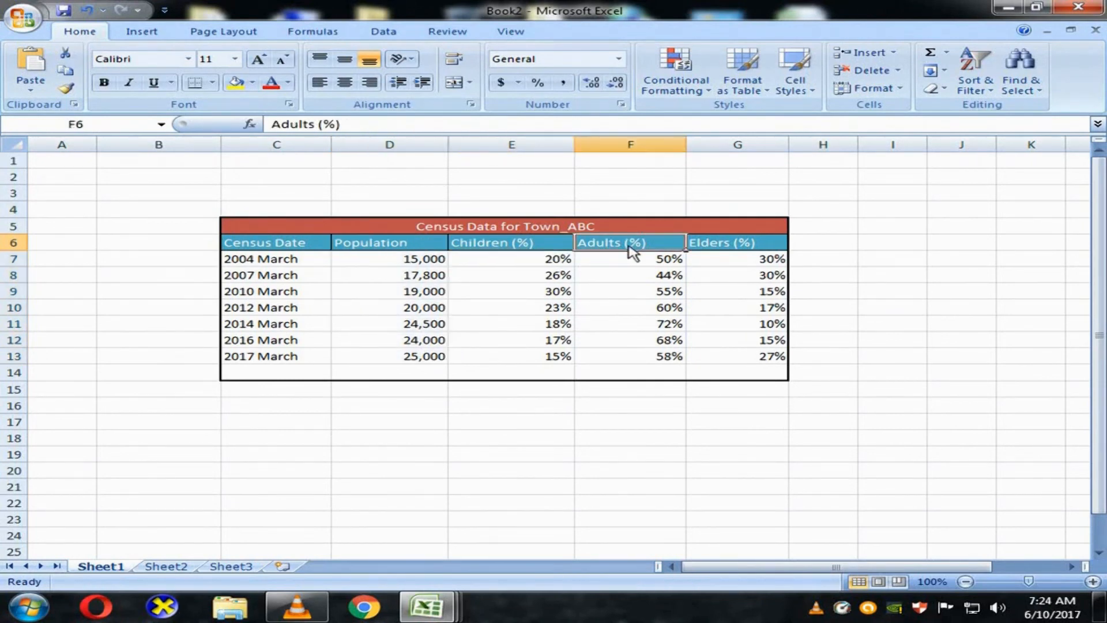
{"action": "left_click", "coordinate": [720, 249]}
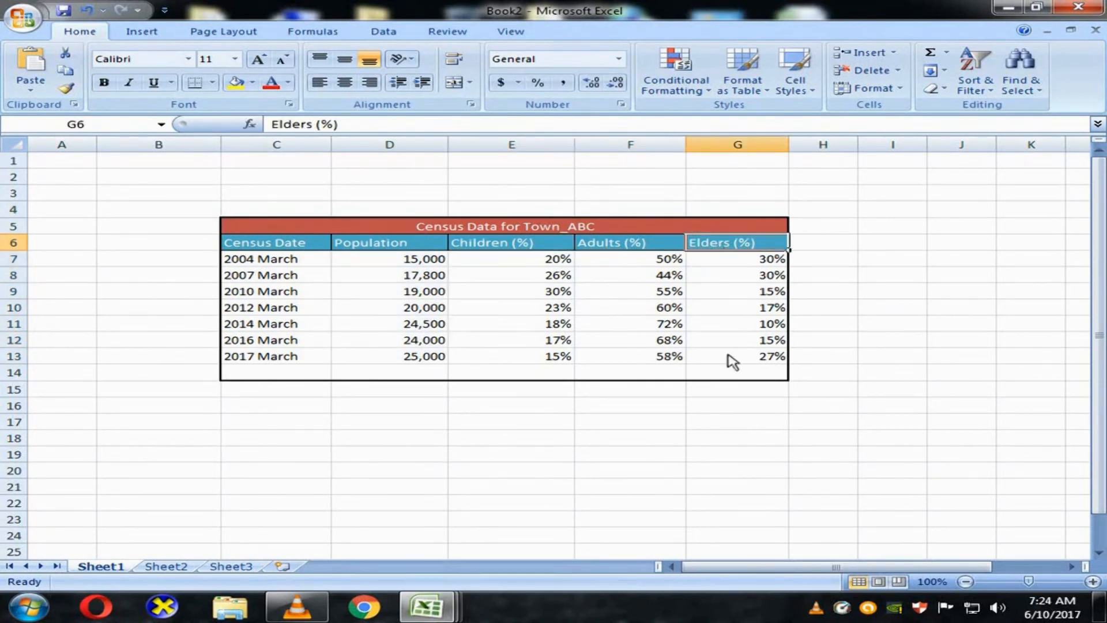
{"action": "left_click_drag", "start_coordinate": [732, 362], "coordinate": [734, 258]}
{"action": "left_click", "coordinate": [682, 361]}
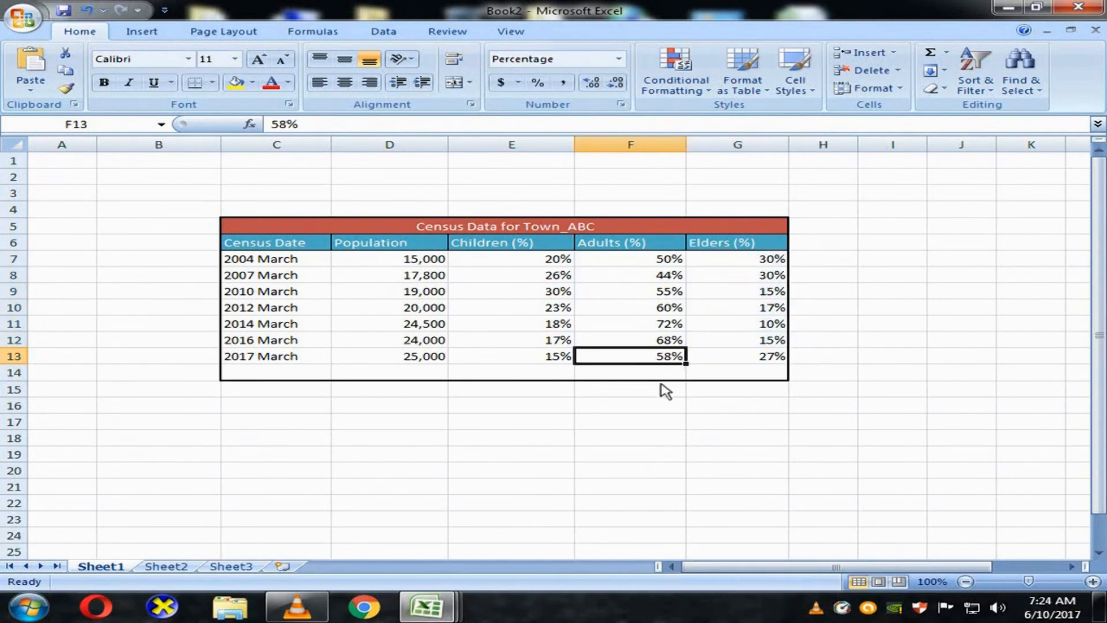
{"action": "left_click", "coordinate": [577, 395]}
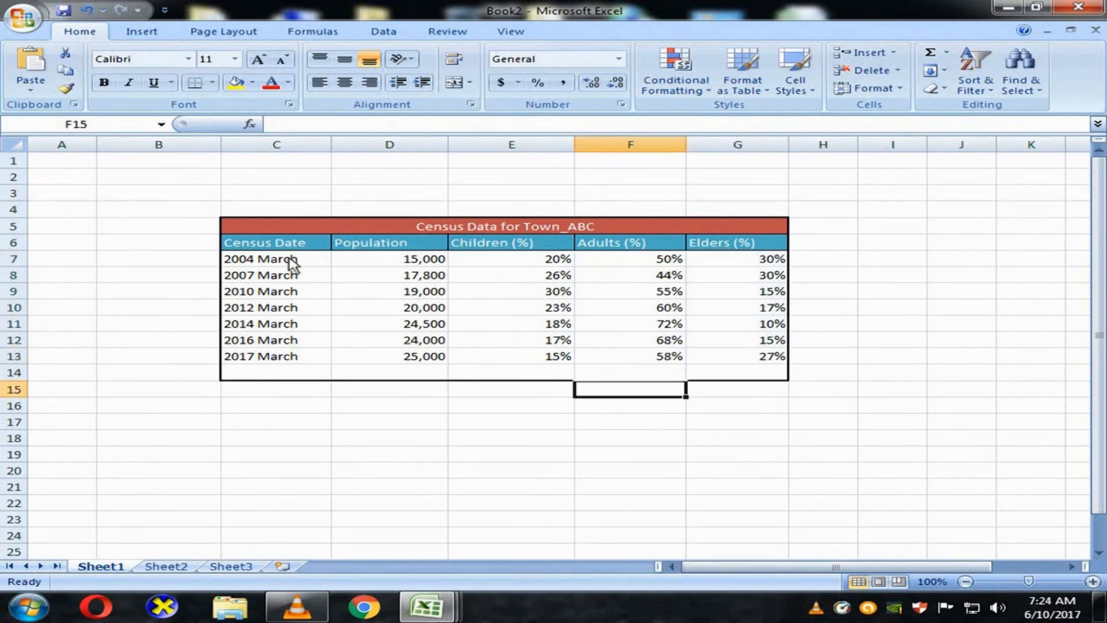
Insert a 2-D Clustered Column chart of population by census date from C7:D13 and move it below and right of the Population column.
{"action": "left_click_drag", "start_coordinate": [271, 267], "coordinate": [369, 364]}
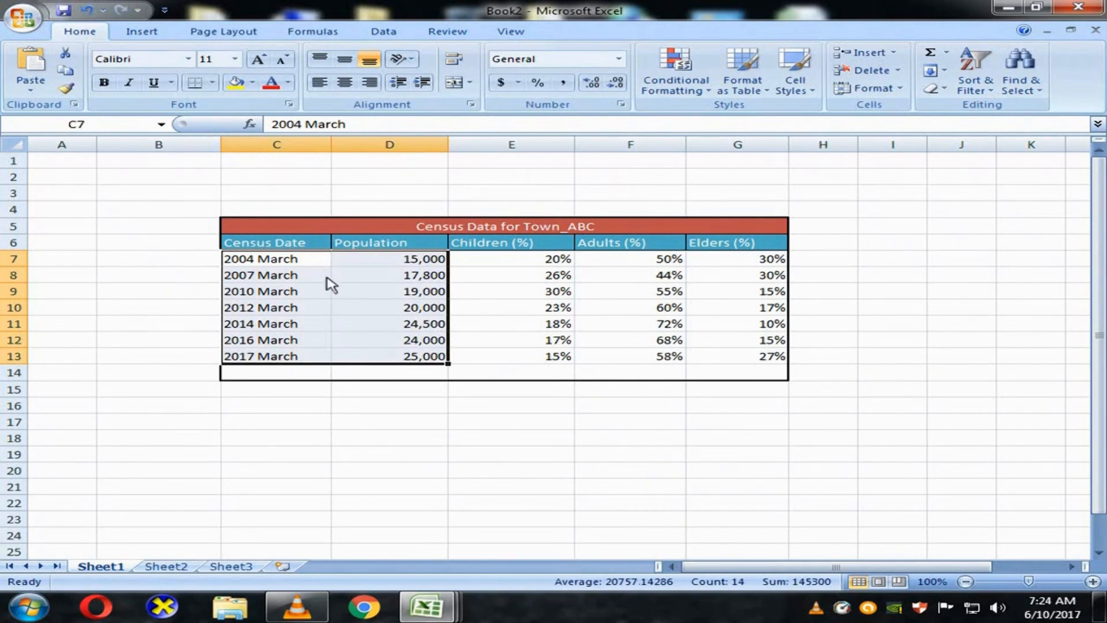
{"action": "left_click", "coordinate": [144, 35]}
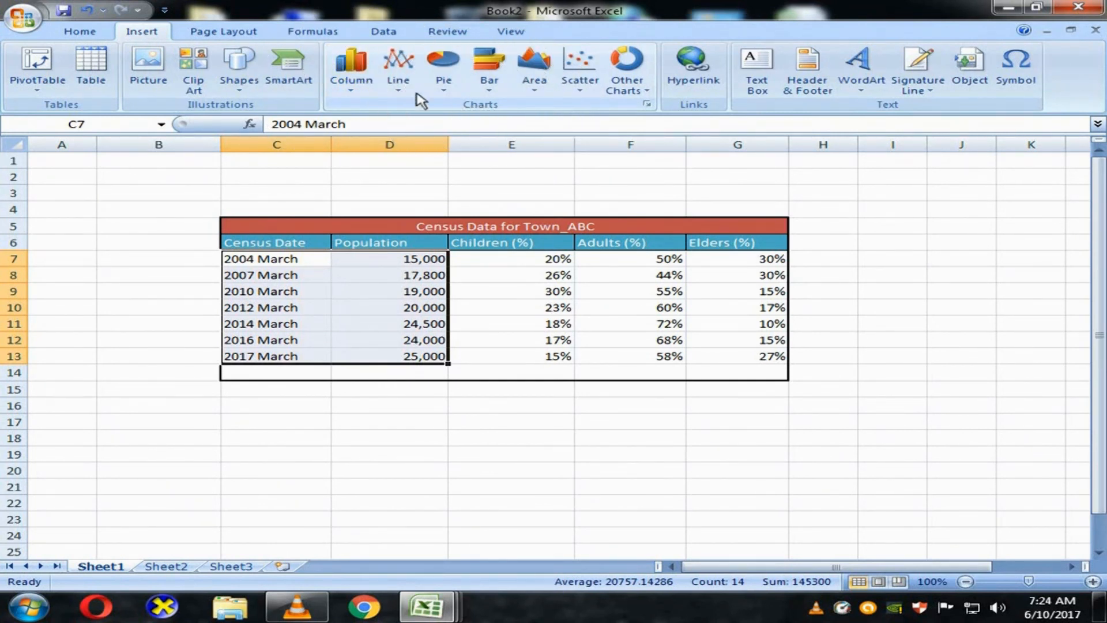
{"action": "left_click", "coordinate": [351, 95]}
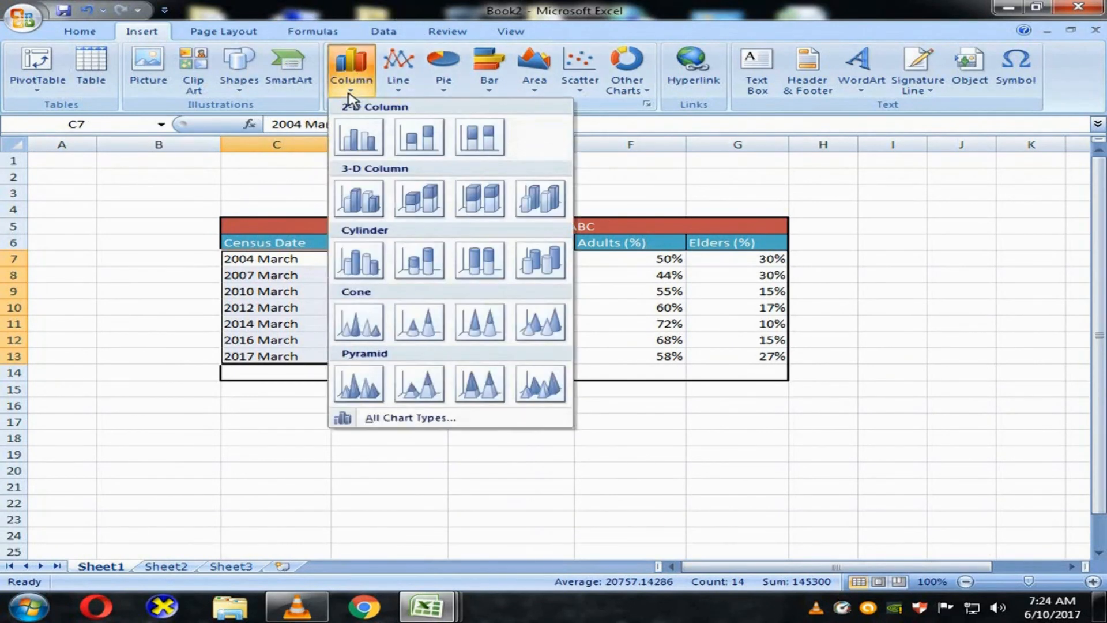
{"action": "left_click", "coordinate": [359, 144]}
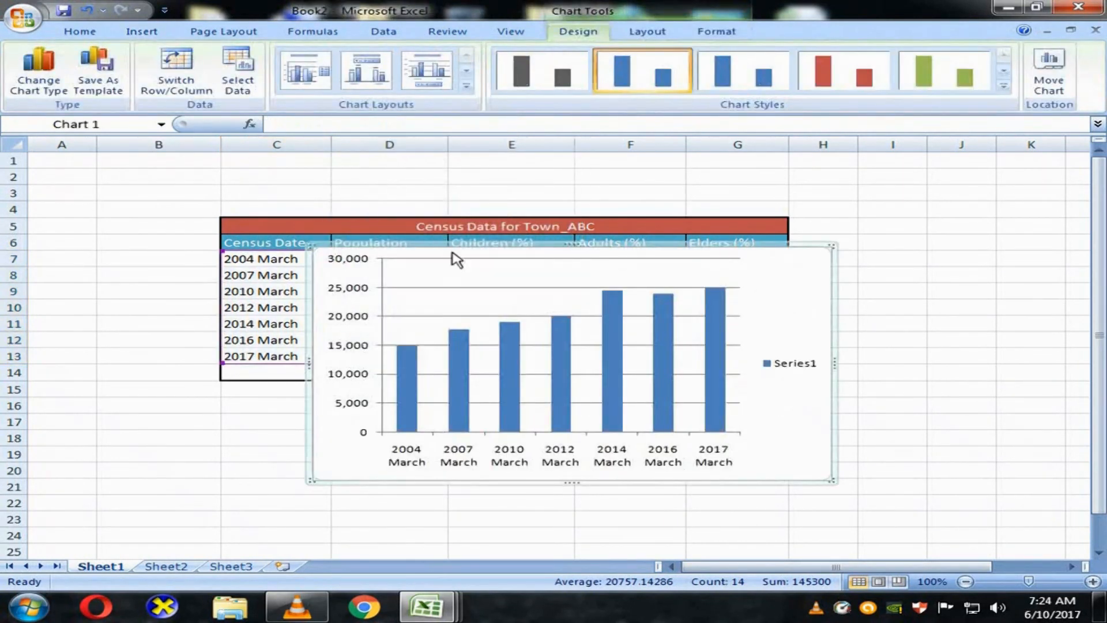
{"action": "left_click_drag", "start_coordinate": [483, 255], "coordinate": [399, 206]}
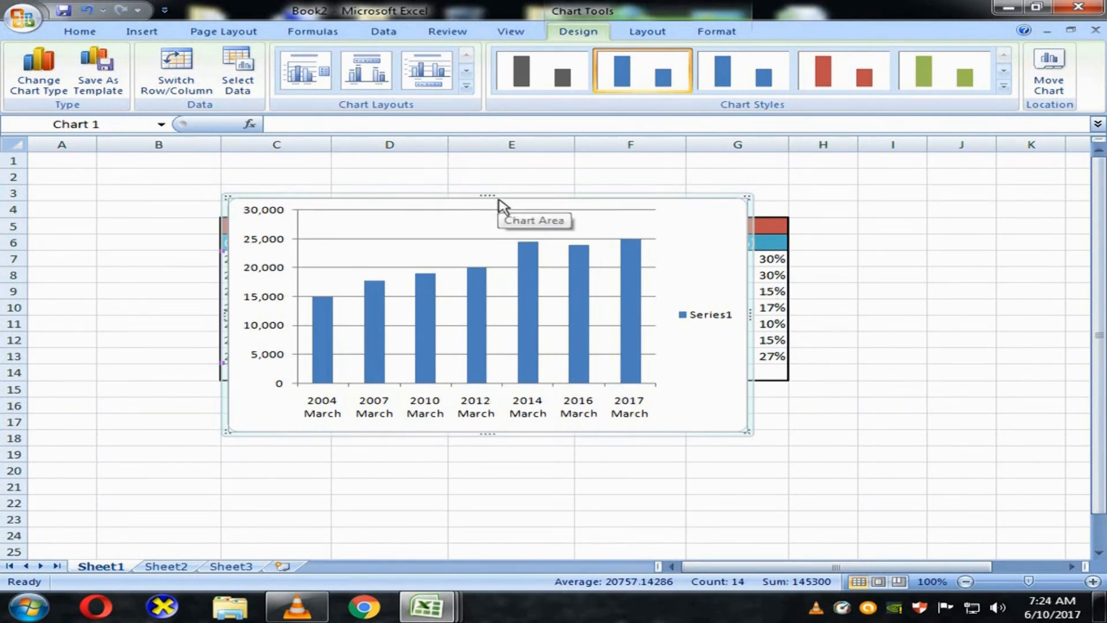
{"action": "left_click_drag", "start_coordinate": [513, 203], "coordinate": [845, 318]}
{"action": "left_click", "coordinate": [513, 182]}
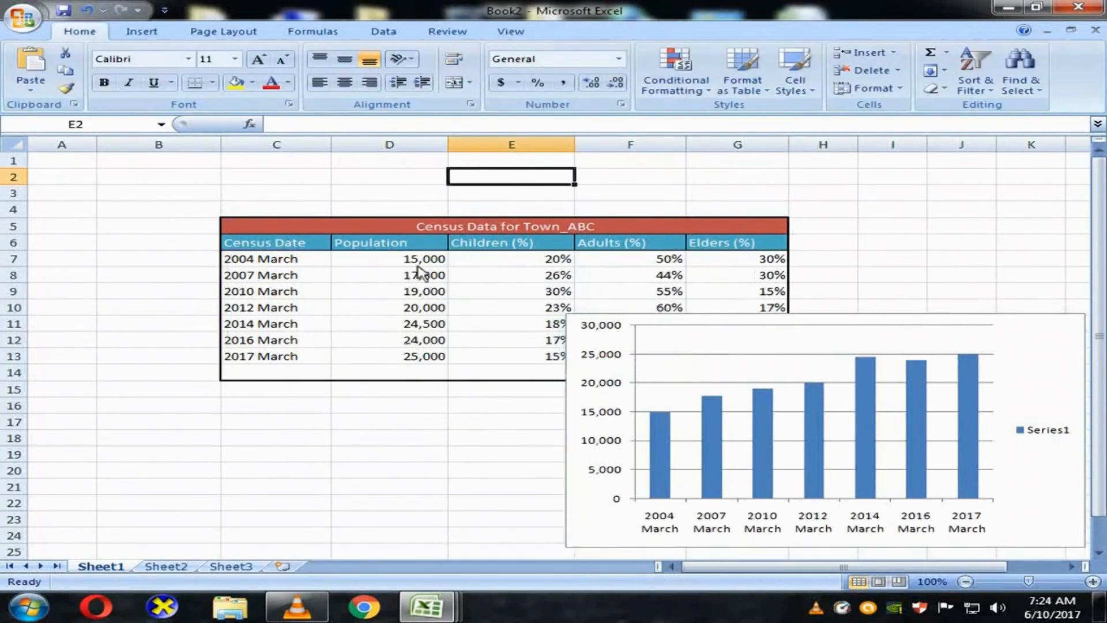
Insert a clustered cylinder chart of Children (%) by census date from C7:C13 and E7:E13, and move it clear of the population chart.
{"action": "left_click_drag", "start_coordinate": [291, 264], "coordinate": [301, 360]}
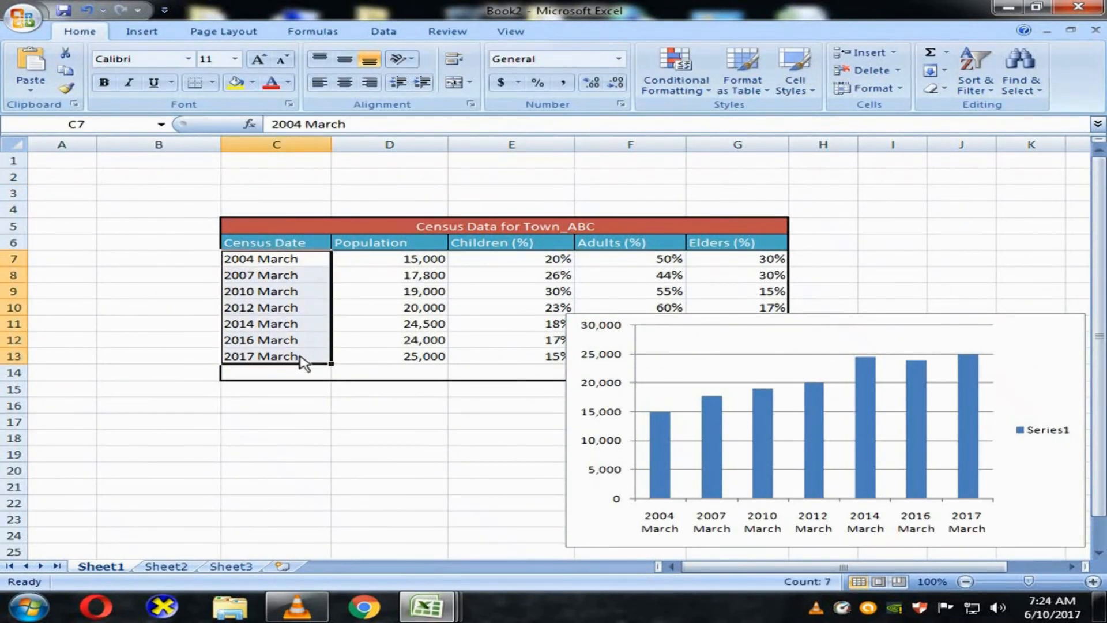
{"action": "left_click_drag", "start_coordinate": [523, 265], "coordinate": [519, 362]}
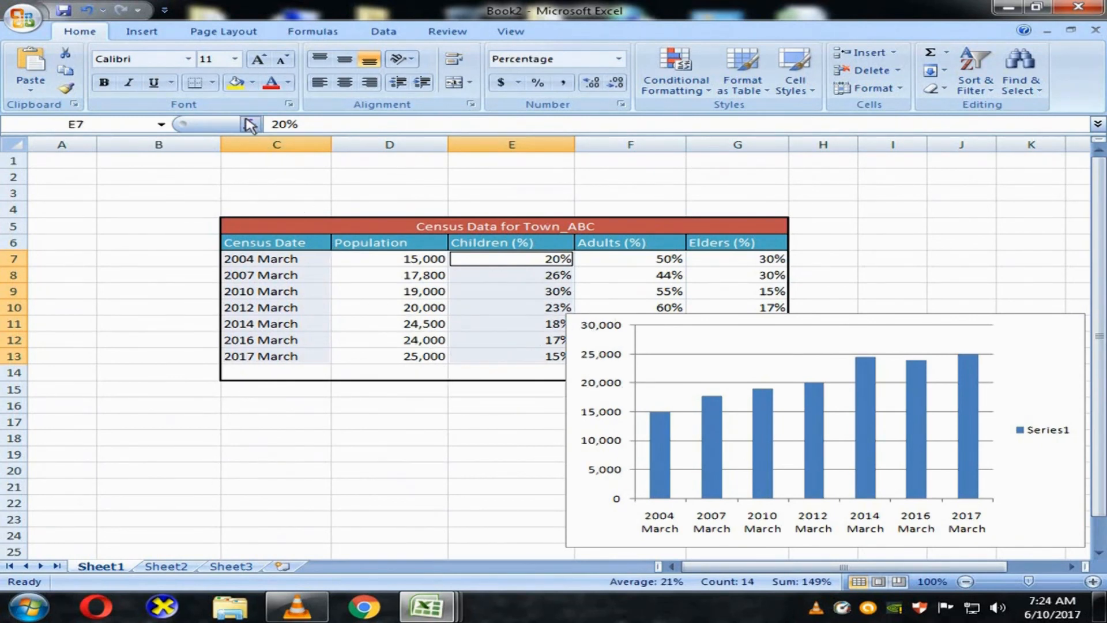
{"action": "left_click", "coordinate": [145, 32]}
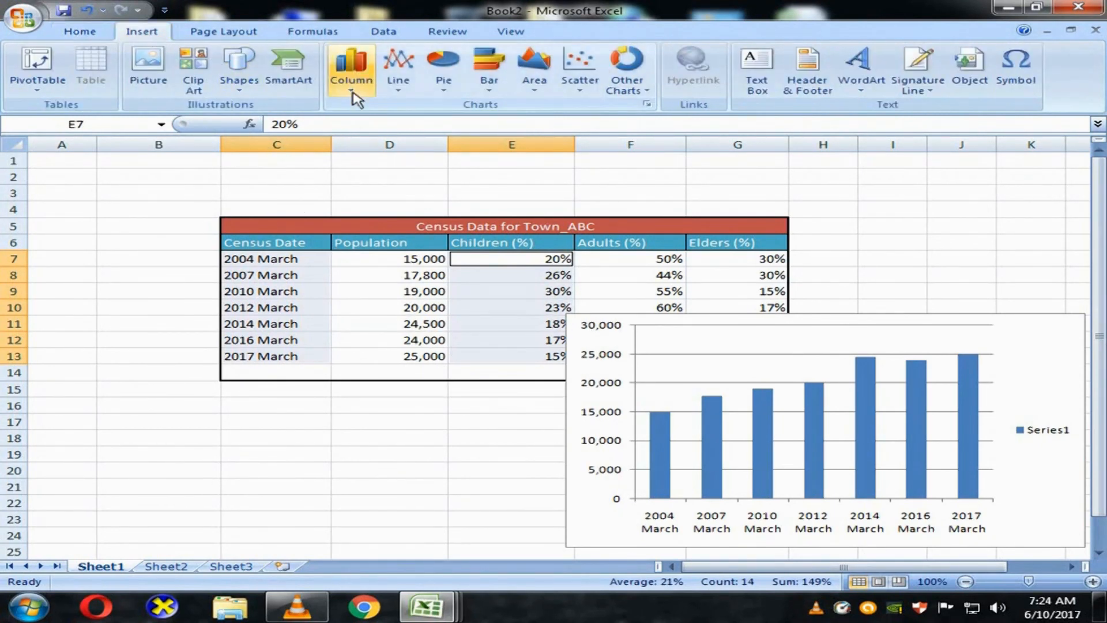
{"action": "left_click", "coordinate": [351, 68]}
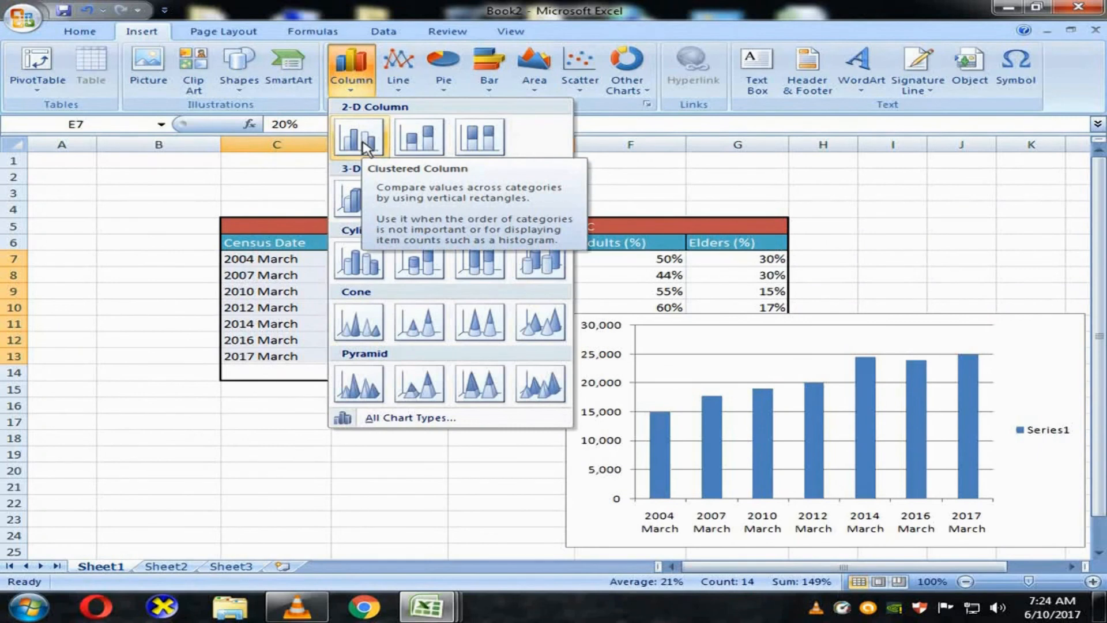
{"action": "left_click", "coordinate": [353, 281]}
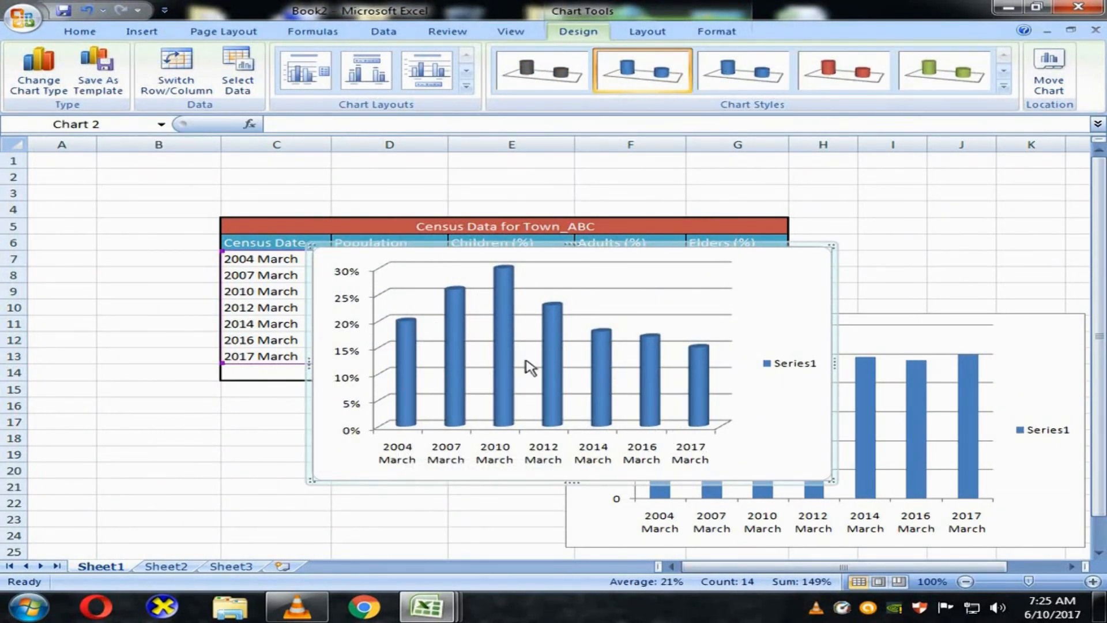
{"action": "left_click_drag", "start_coordinate": [499, 243], "coordinate": [687, 176]}
{"action": "left_click_drag", "start_coordinate": [586, 175], "coordinate": [104, 208]}
Delete the population column chart and move the cylinder chart to the right of the Children (%) column.
{"action": "left_click", "coordinate": [639, 320]}
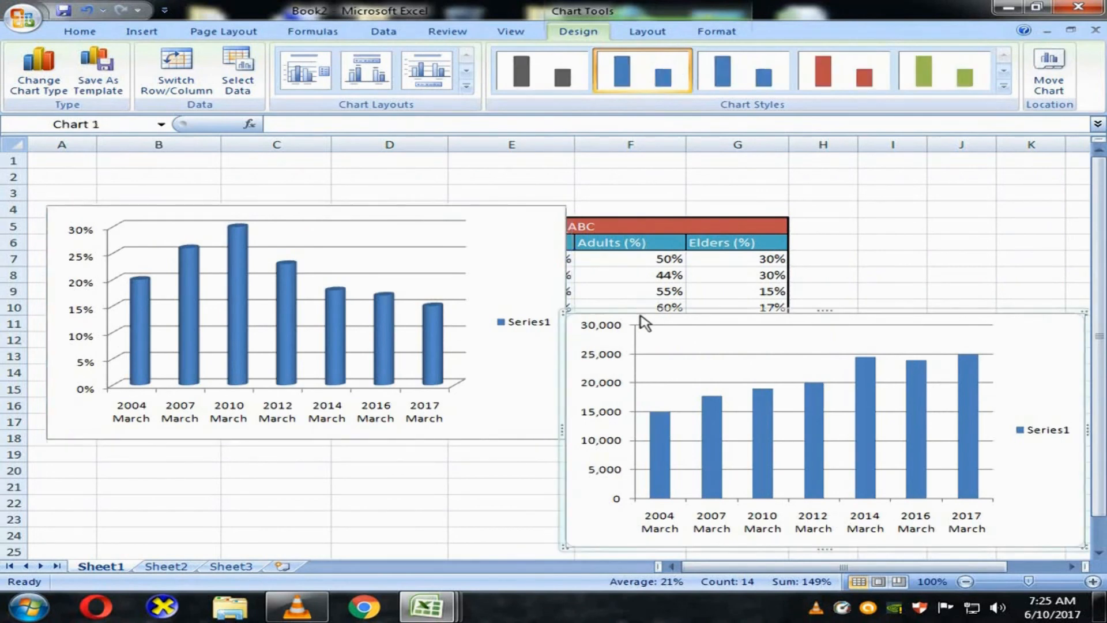
{"action": "key", "text": "Delete"}
{"action": "left_click_drag", "start_coordinate": [451, 215], "coordinate": [934, 273]}
{"action": "left_click_drag", "start_coordinate": [663, 274], "coordinate": [711, 264]}
Set the 2007 March Children (%) value in E8 to 76%.
{"action": "left_click", "coordinate": [546, 291]}
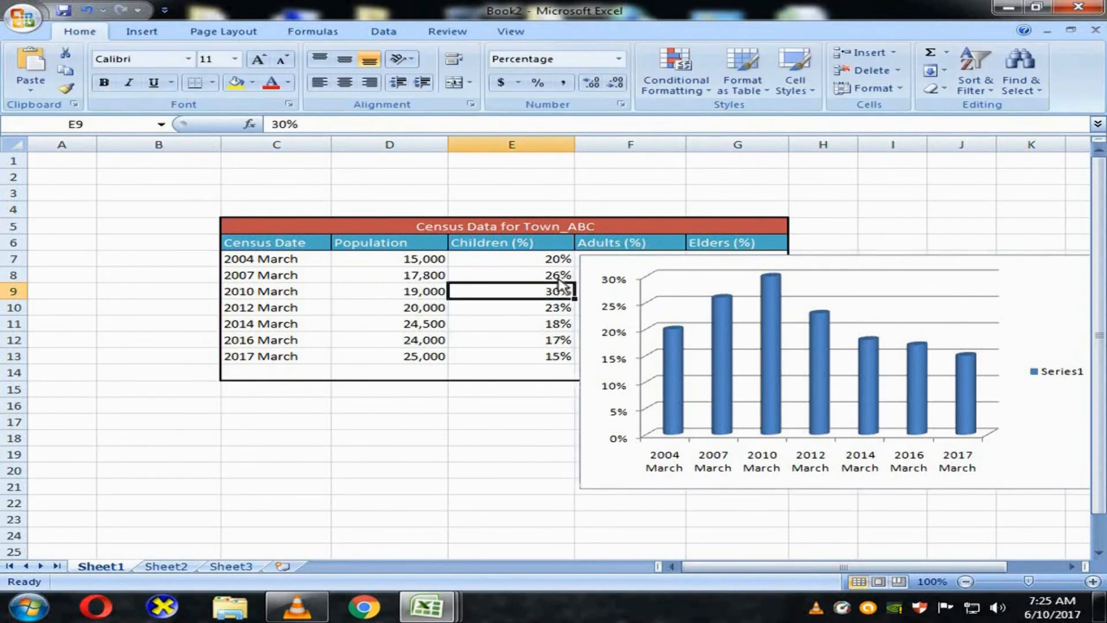
{"action": "double_click", "coordinate": [556, 279]}
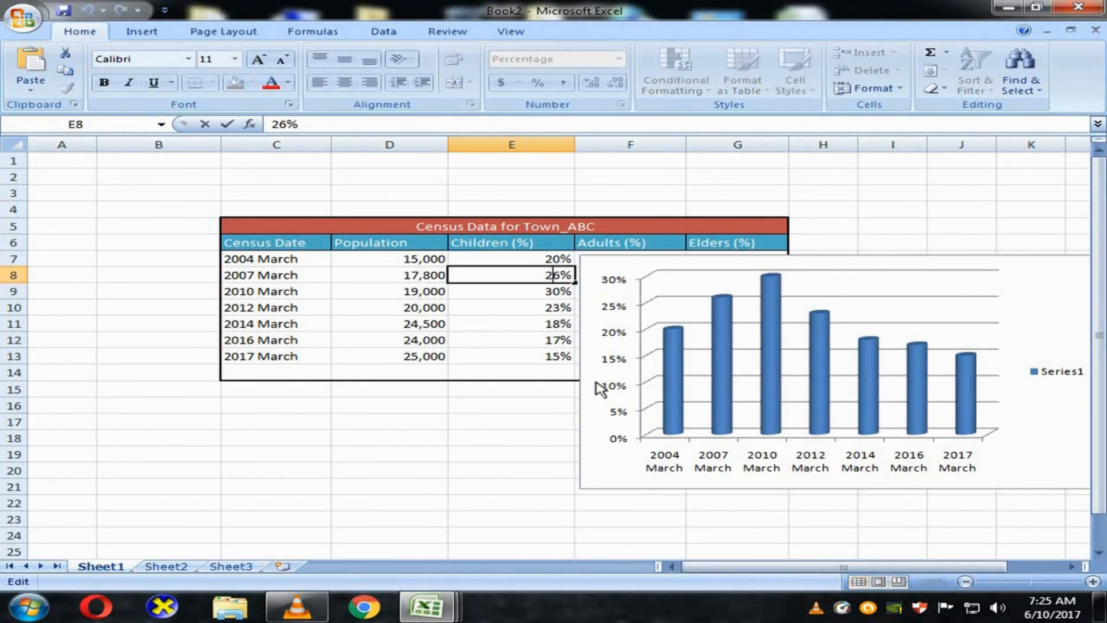
{"action": "key", "text": "BackSpace"}
{"action": "key", "text": "Return"}
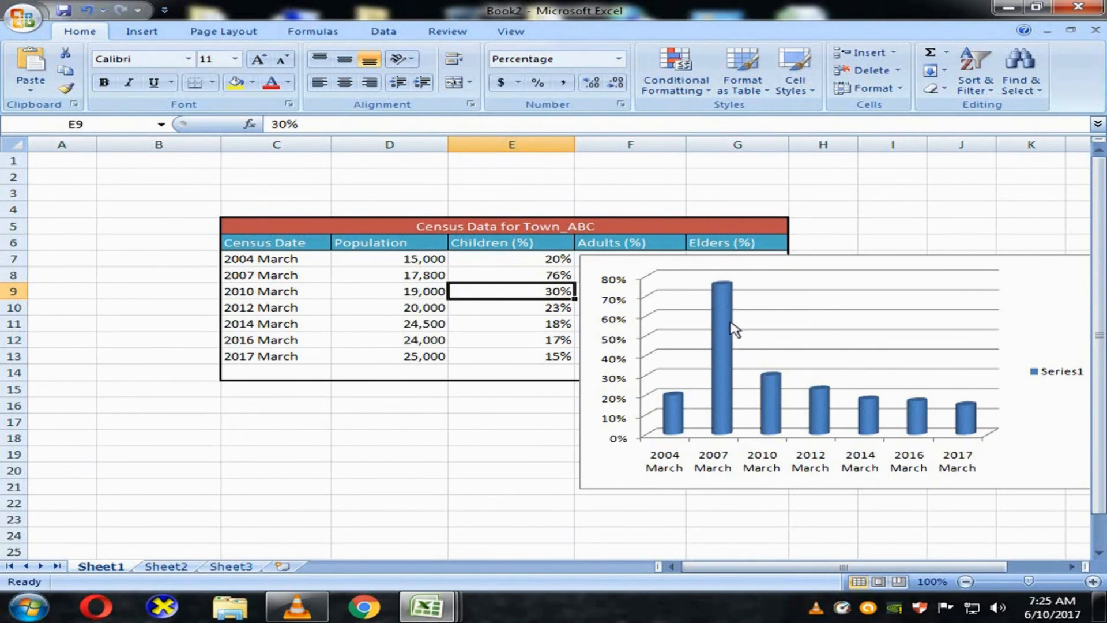
Delete the Children (%) cylinder chart, leaving only the census table on the sheet.
{"action": "left_click", "coordinate": [799, 261]}
{"action": "key", "text": "Delete"}
{"action": "left_click", "coordinate": [686, 429]}
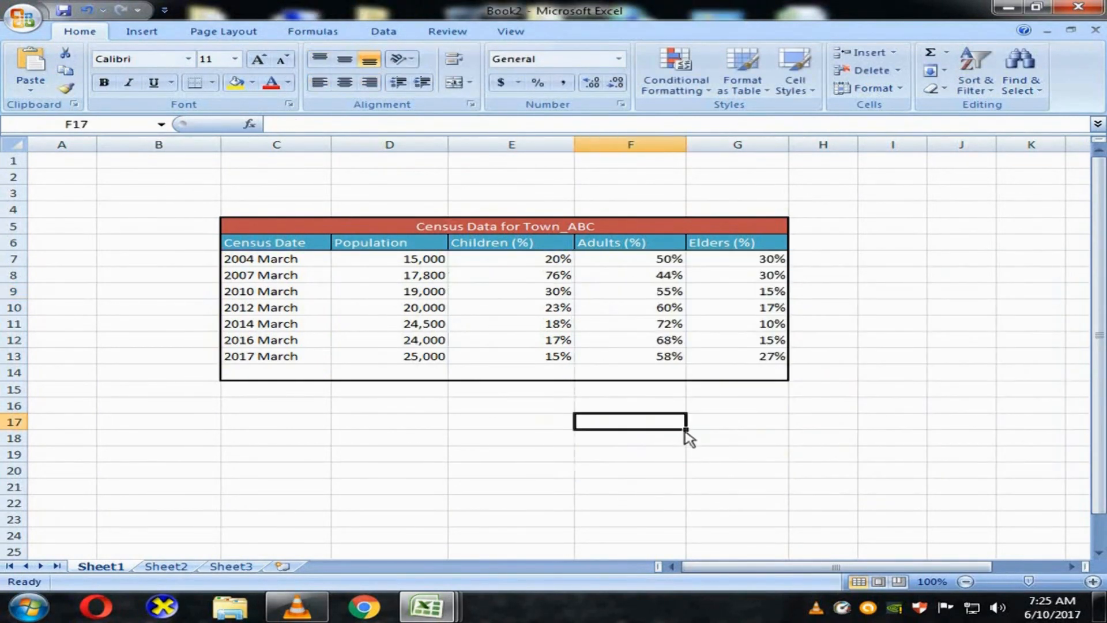
{"action": "left_click_drag", "start_coordinate": [852, 429], "coordinate": [140, 196]}
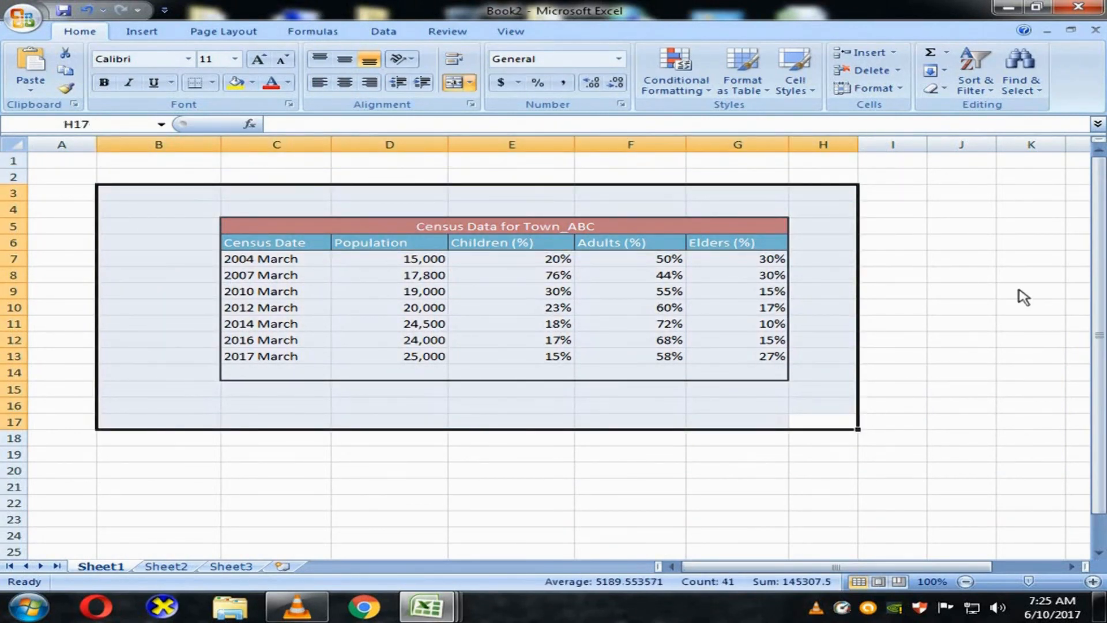
{"action": "left_click", "coordinate": [987, 312]}
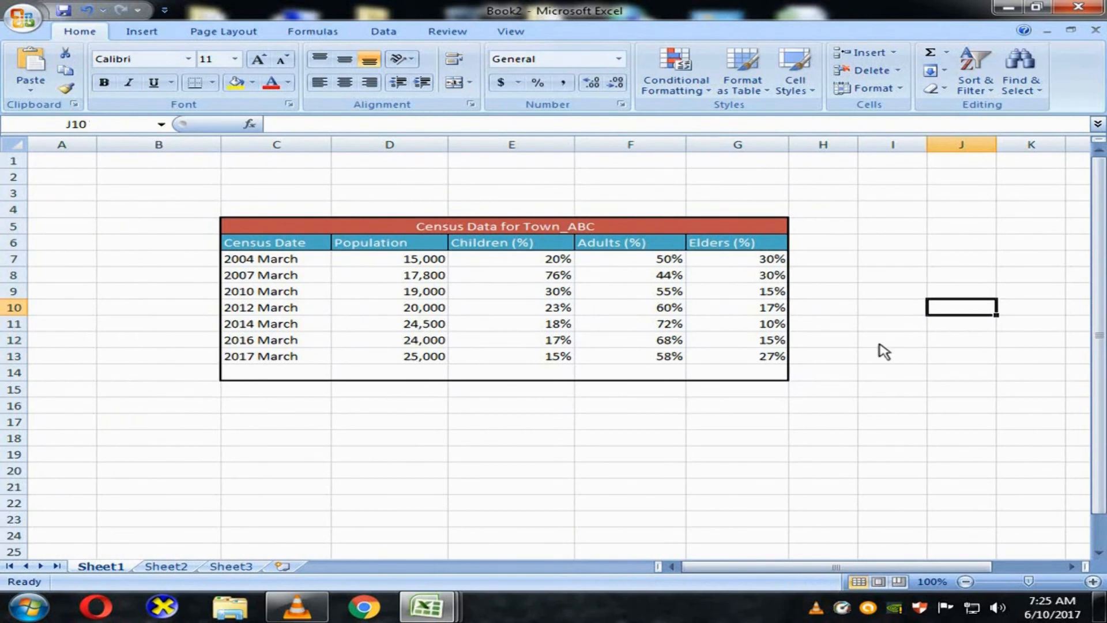